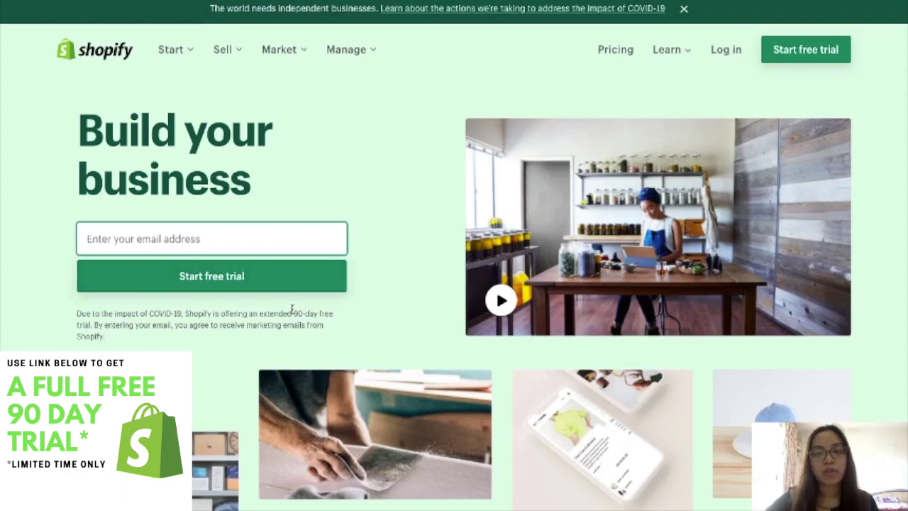
- Start the free 90-day trial from the Shopify homepage header
{"action": "scroll", "coordinate": [368, 367], "scroll_direction": "down", "scroll_amount": 4}
{"action": "scroll", "coordinate": [368, 367], "scroll_direction": "up", "scroll_amount": 4}
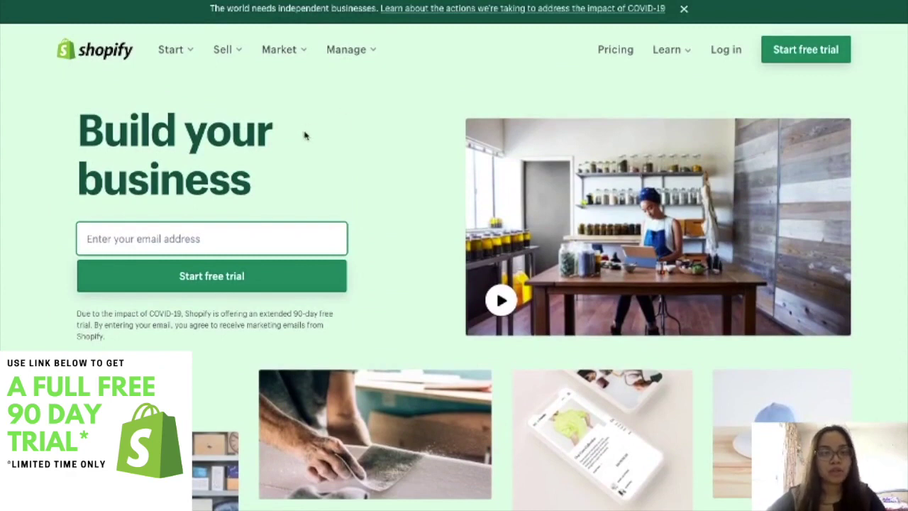
{"action": "left_click", "coordinate": [799, 54]}
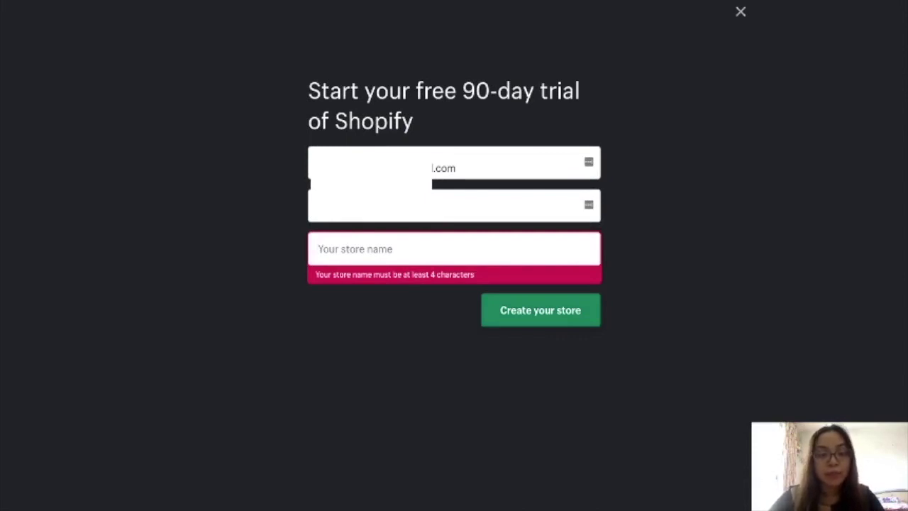
- Enter 'Pizza & Co Philippines' as the store name and create the store
{"action": "type", "text": "Pizza"}
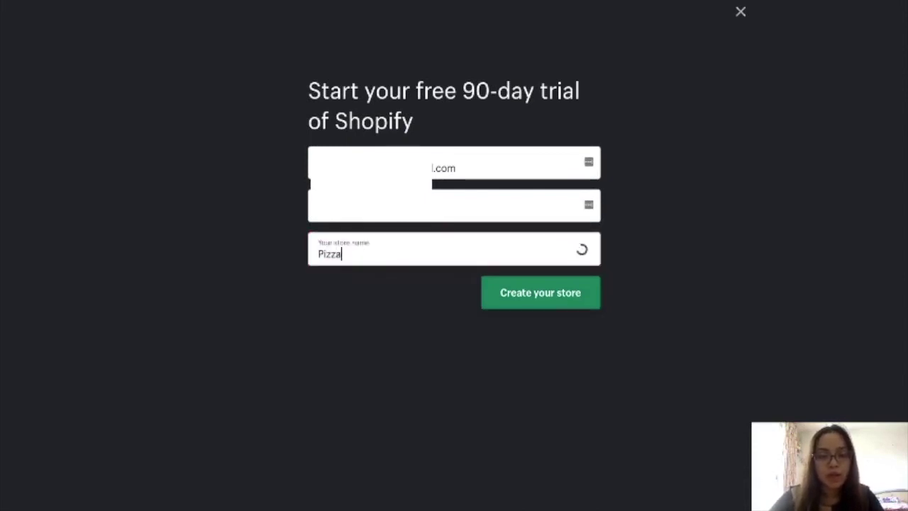
{"action": "type", "text": " &"}
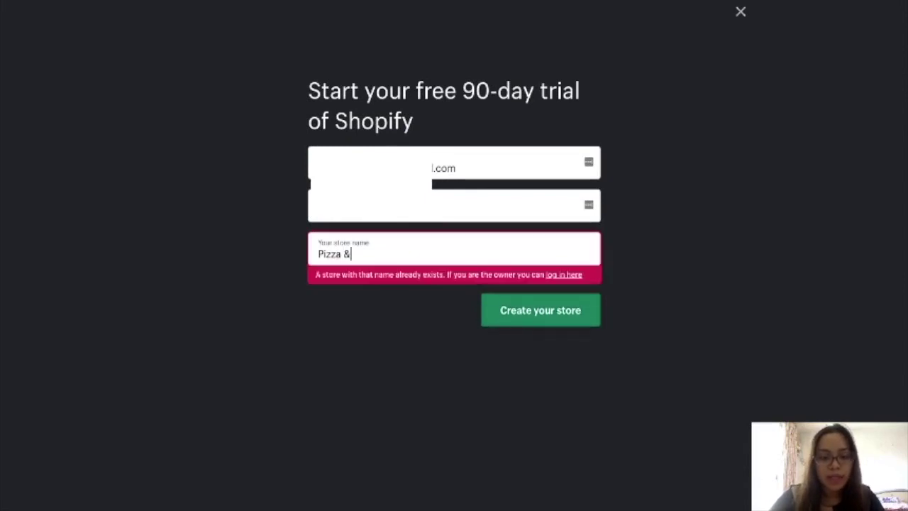
{"action": "type", "text": " Co"}
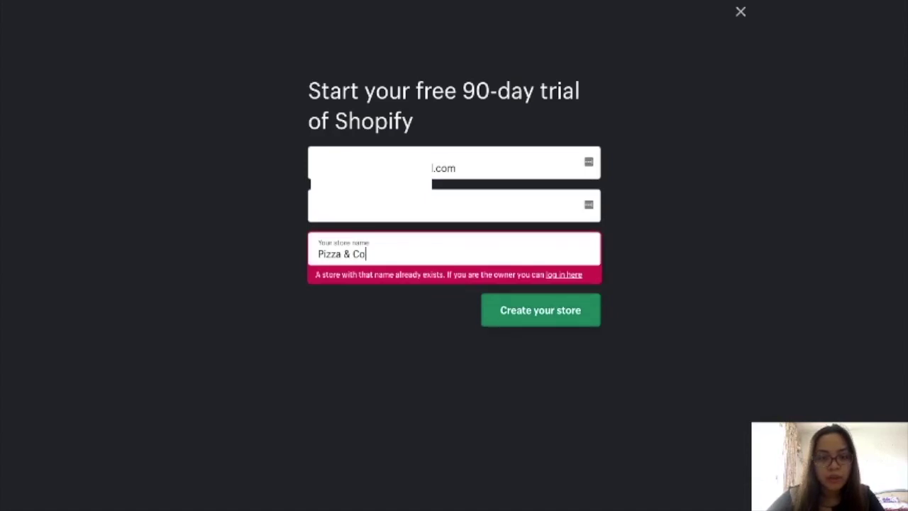
{"action": "type", "text": " Phi"}
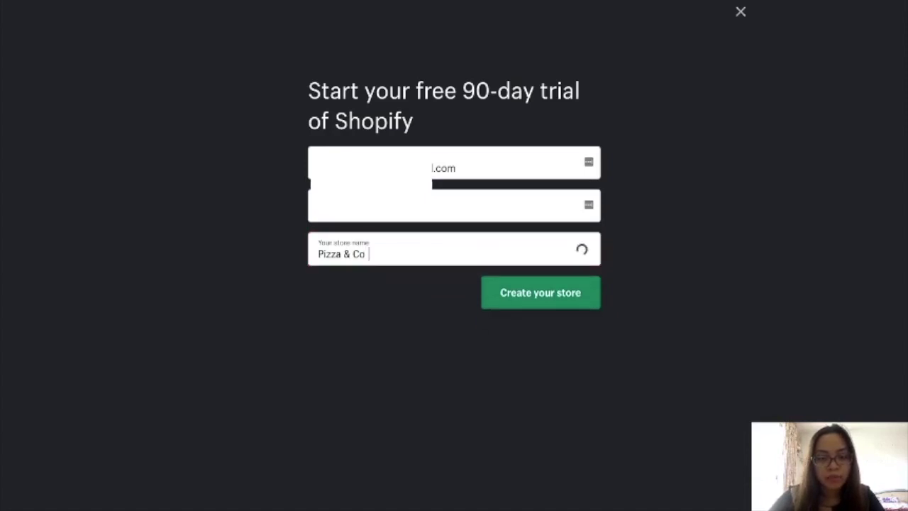
{"action": "type", "text": "lippines"}
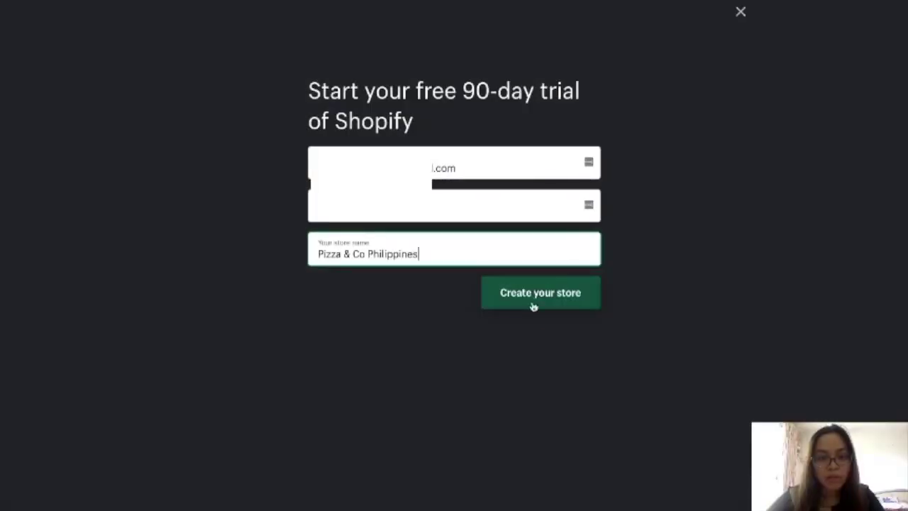
{"action": "left_click", "coordinate": [534, 307]}
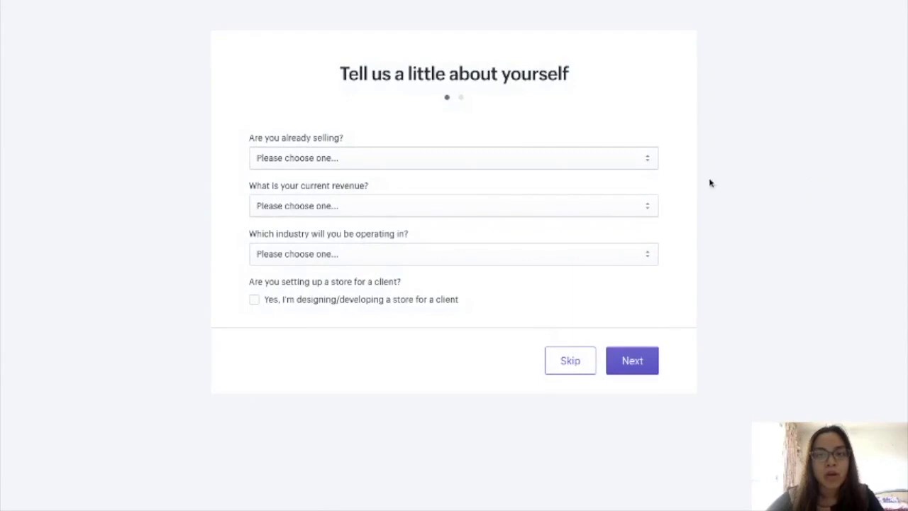
- Answer that nothing is sold yet and the product is ready in a few weeks
{"action": "left_click", "coordinate": [642, 157]}
{"action": "left_click", "coordinate": [629, 166]}
{"action": "left_click", "coordinate": [628, 166]}
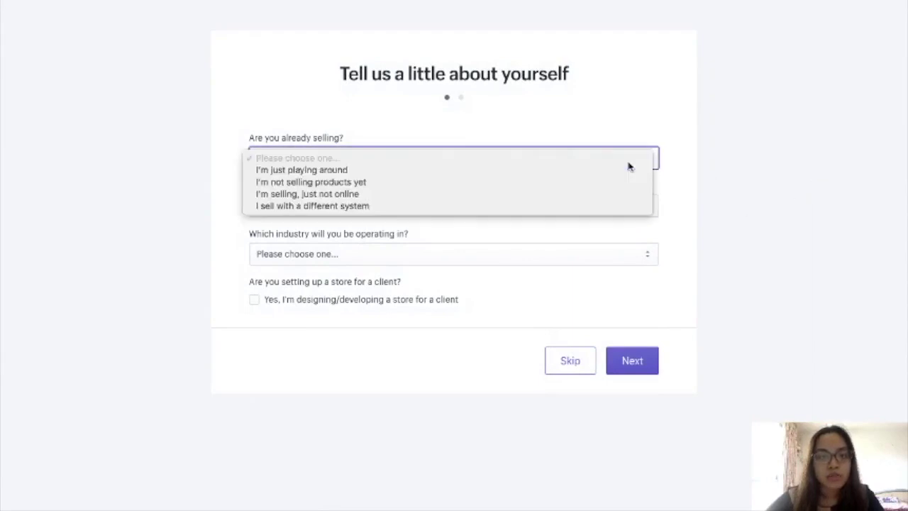
{"action": "left_click", "coordinate": [625, 183]}
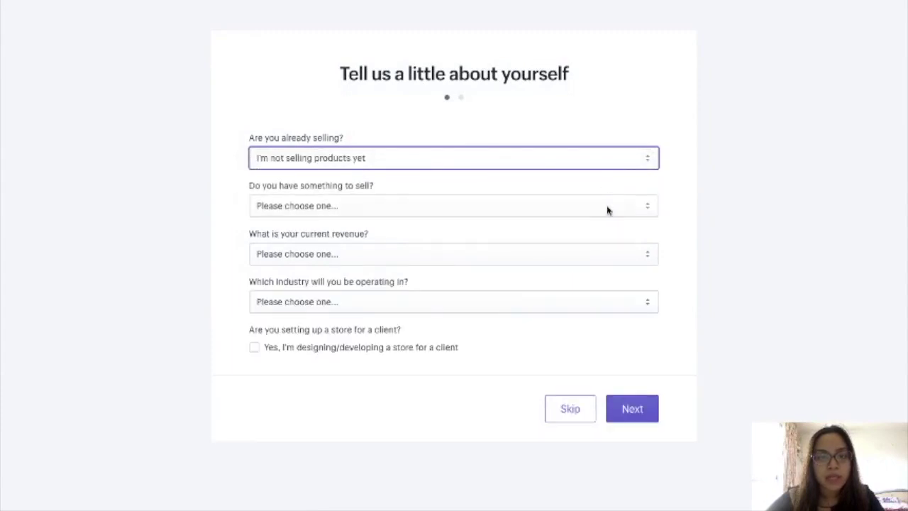
{"action": "left_click", "coordinate": [607, 205]}
{"action": "left_click", "coordinate": [605, 245]}
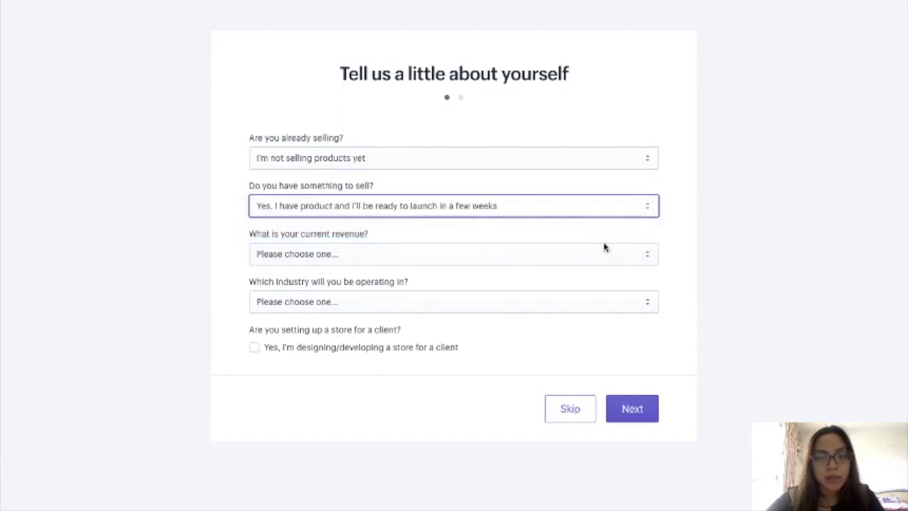
- Set current revenue to ₱0 PHP and industry to Food & drink, then continue
{"action": "left_click", "coordinate": [576, 255]}
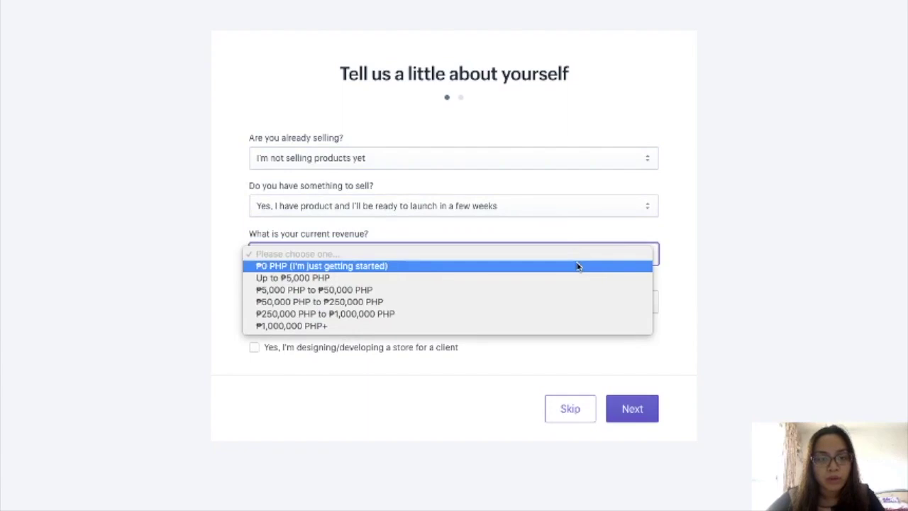
{"action": "left_click", "coordinate": [578, 266]}
{"action": "left_click", "coordinate": [578, 265]}
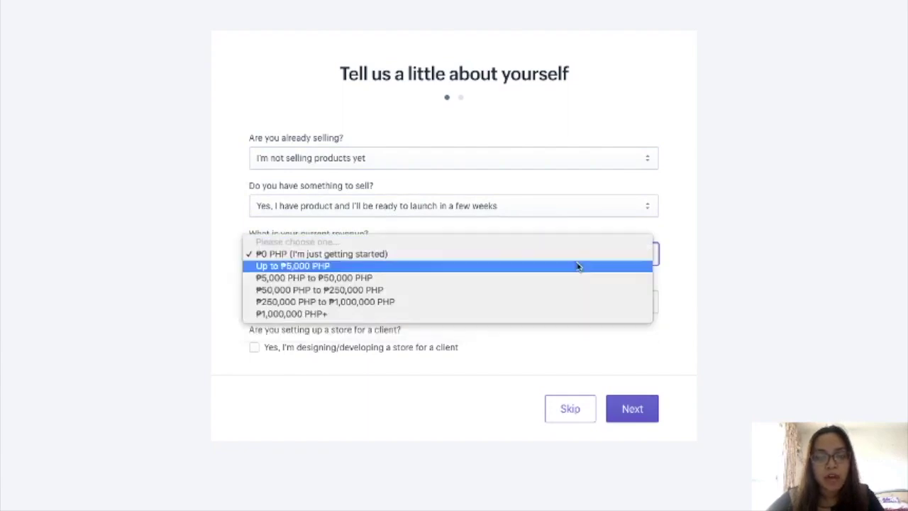
{"action": "left_click", "coordinate": [635, 257]}
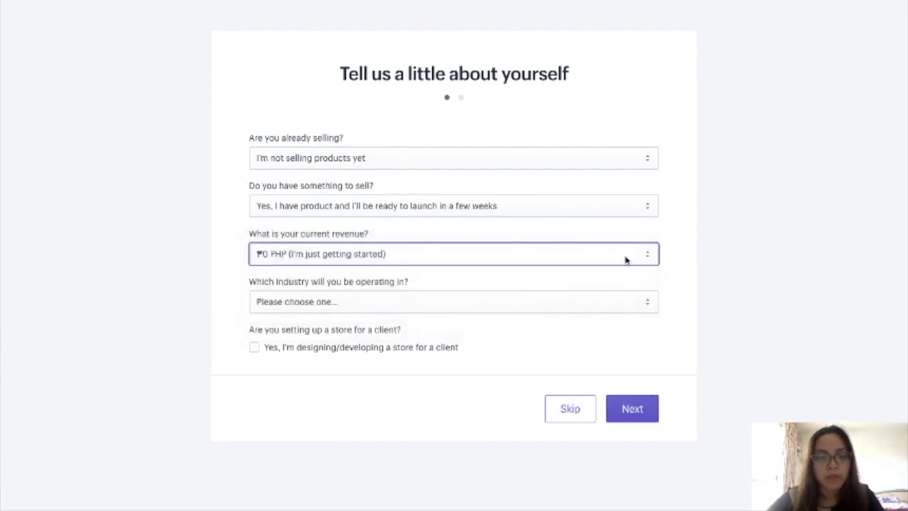
{"action": "left_click", "coordinate": [518, 309]}
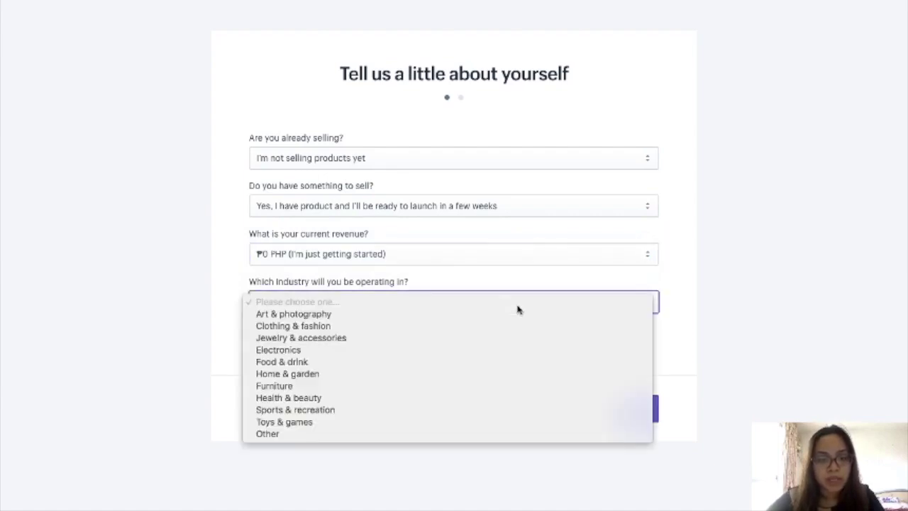
{"action": "left_click", "coordinate": [373, 363]}
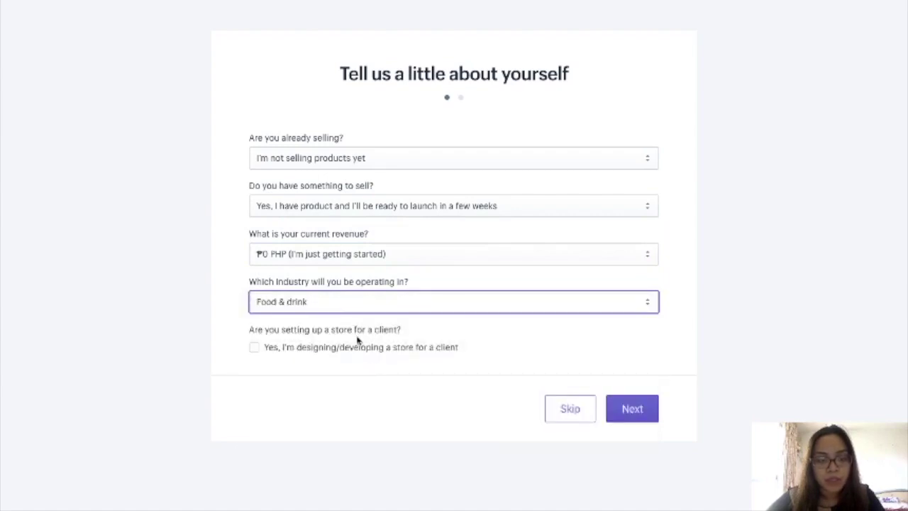
{"action": "left_click", "coordinate": [627, 419]}
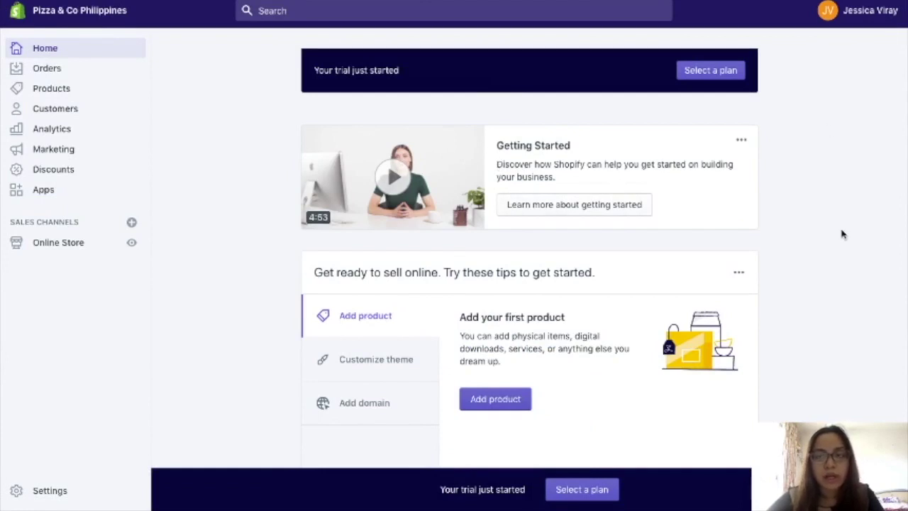
- Scroll through the new store's Home dashboard to review the trial notice and getting-started tips
{"action": "scroll", "coordinate": [843, 234], "scroll_direction": "down", "scroll_amount": 1}
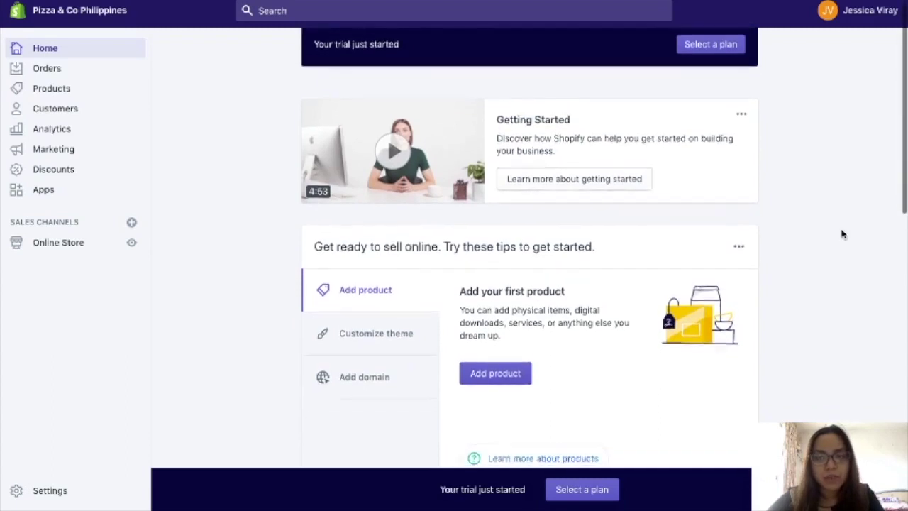
{"action": "scroll", "coordinate": [843, 234], "scroll_direction": "down", "scroll_amount": 2}
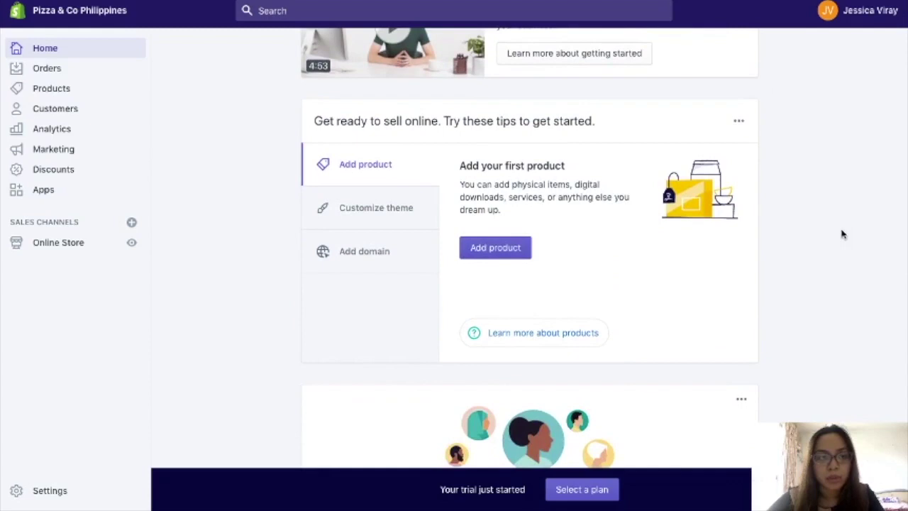
{"action": "scroll", "coordinate": [843, 234], "scroll_direction": "up", "scroll_amount": 3}
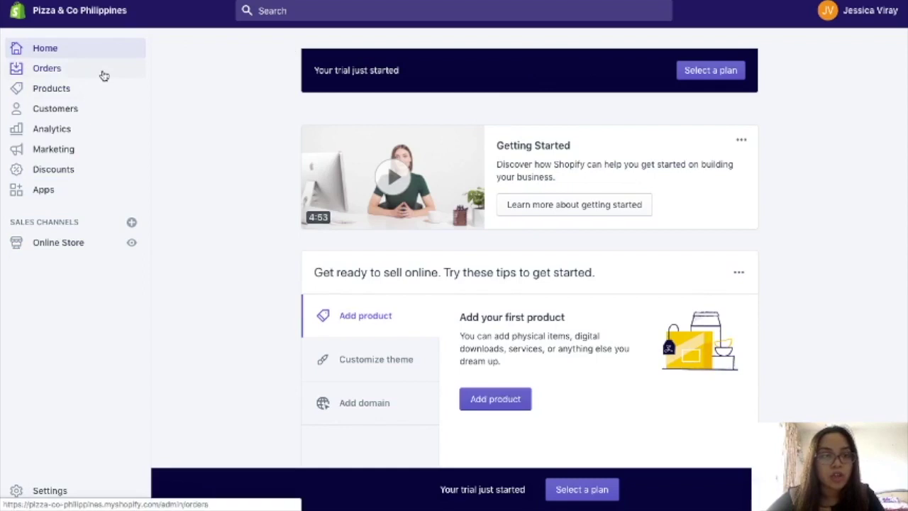
- Go from Orders to the empty Products list and start a new product
{"action": "left_click", "coordinate": [50, 68]}
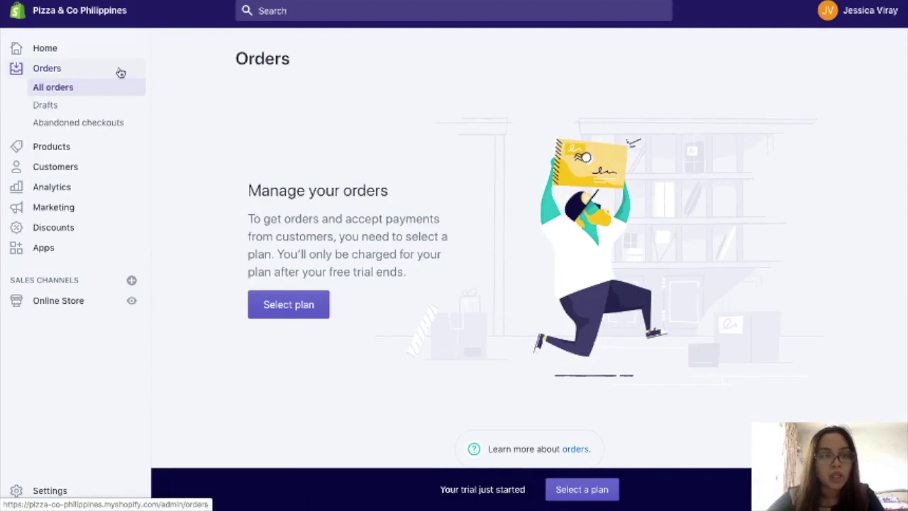
{"action": "left_click", "coordinate": [84, 150]}
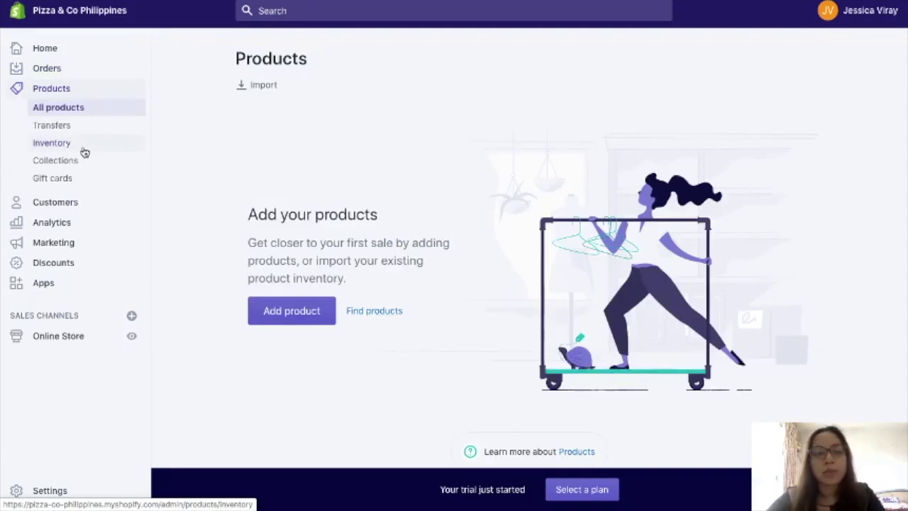
{"action": "left_click", "coordinate": [272, 313]}
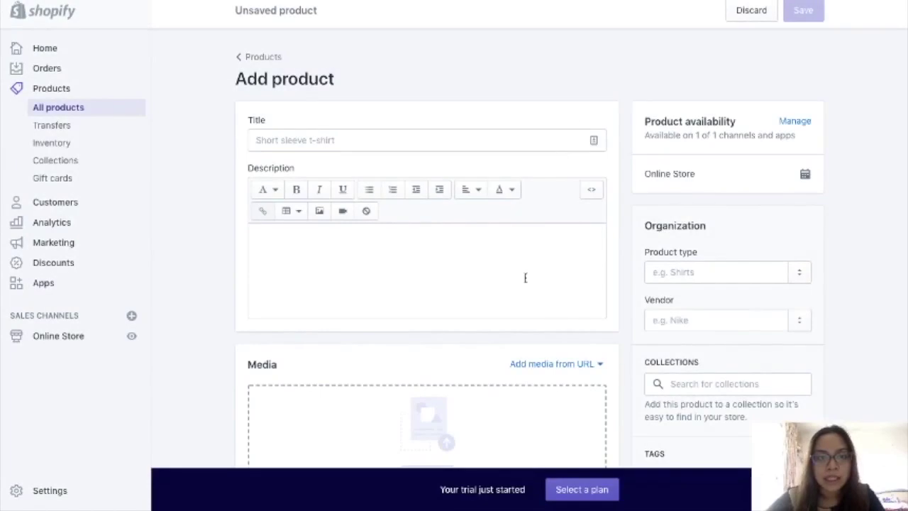
- Title the new product 'Ham & Cheese Pizza'
{"action": "scroll", "coordinate": [497, 142], "scroll_direction": "down", "scroll_amount": 1}
{"action": "left_click", "coordinate": [489, 105]}
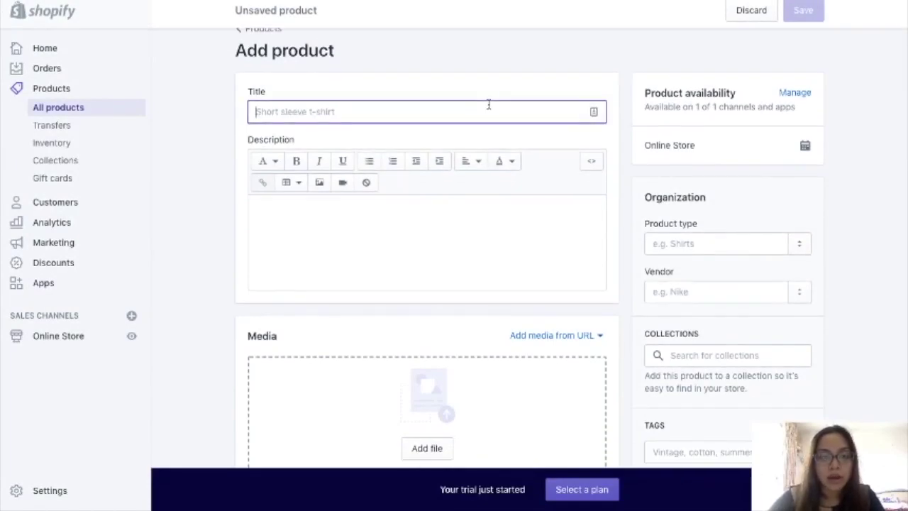
{"action": "type", "text": "Ham & Cheese Pizza"}
- Try uploading the baking-cheese image from Sample Store and dismiss the over-20-megapixel error
{"action": "scroll", "coordinate": [350, 320], "scroll_direction": "down", "scroll_amount": 4}
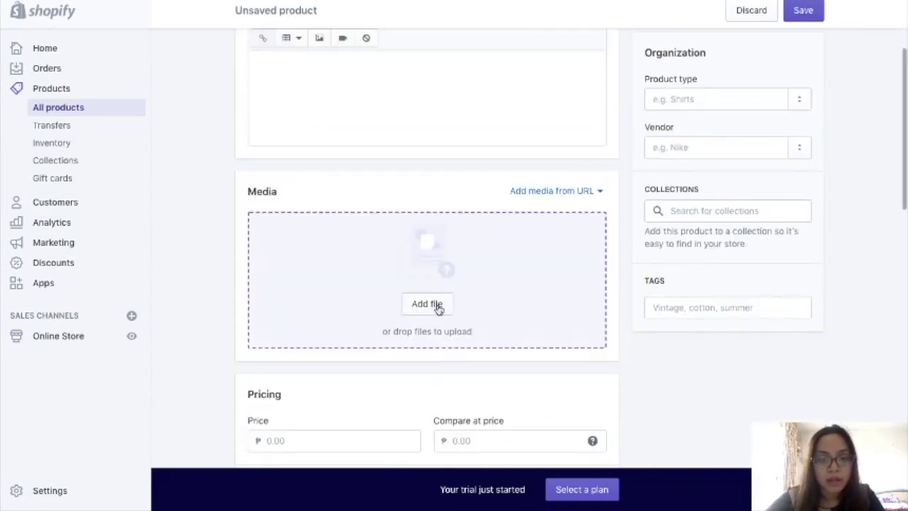
{"action": "left_click", "coordinate": [426, 304]}
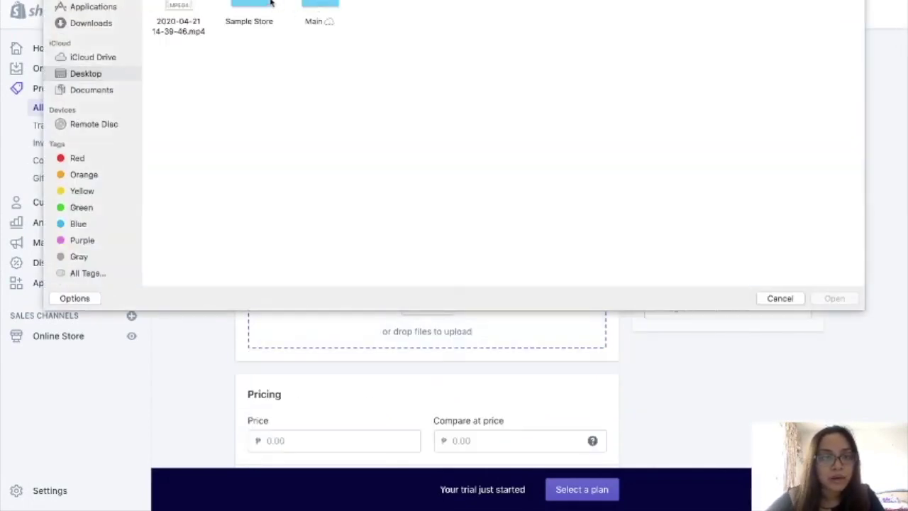
{"action": "double_click", "coordinate": [250, 4]}
{"action": "left_click", "coordinate": [256, 12]}
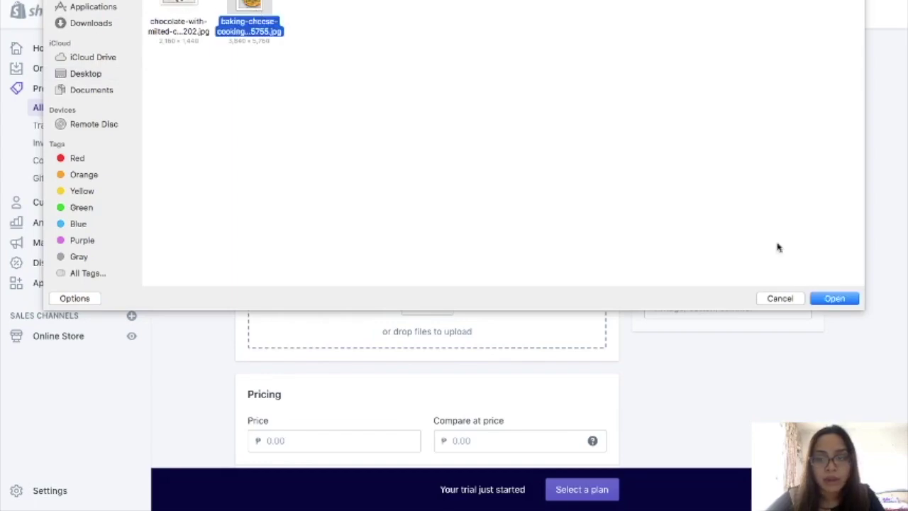
{"action": "left_click", "coordinate": [823, 301]}
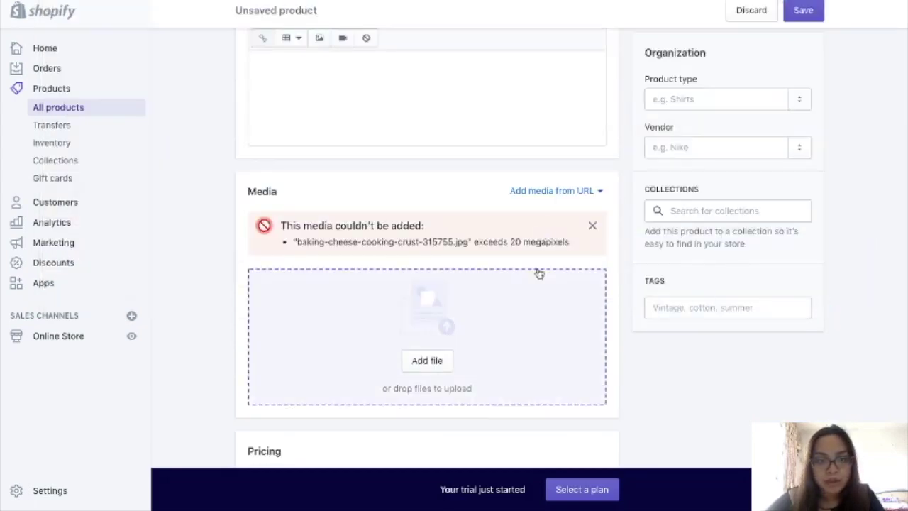
{"action": "scroll", "coordinate": [538, 270], "scroll_direction": "up", "scroll_amount": 3}
{"action": "left_click", "coordinate": [593, 386]}
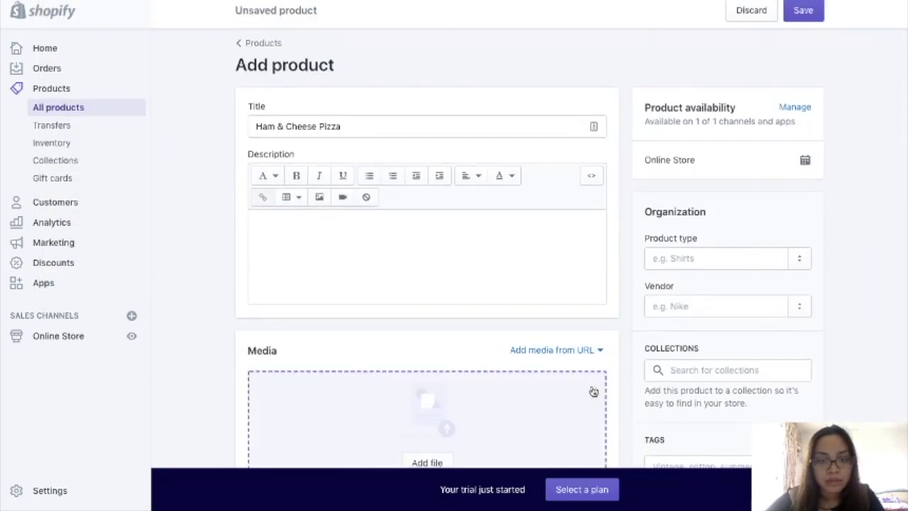
- Upload the chocolate image as the product media instead
{"action": "scroll", "coordinate": [496, 341], "scroll_direction": "down", "scroll_amount": 3}
{"action": "left_click", "coordinate": [430, 287]}
{"action": "left_click", "coordinate": [179, 10]}
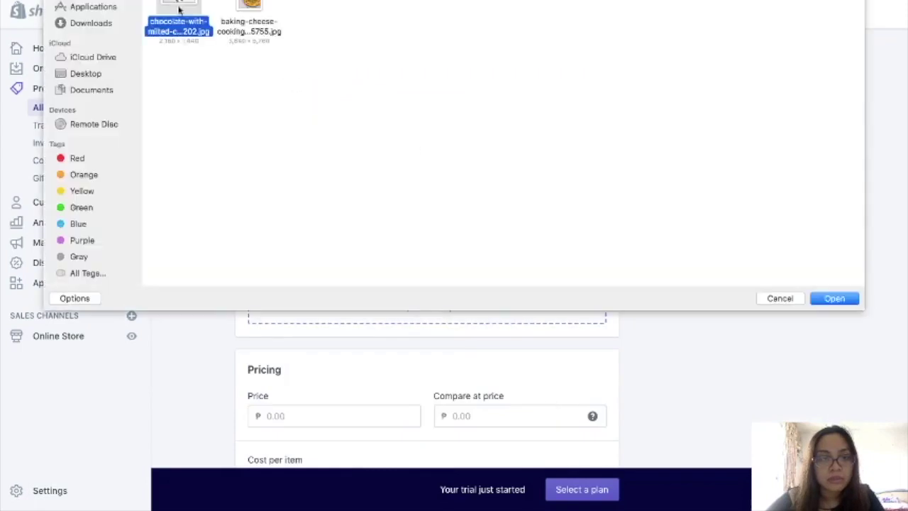
{"action": "left_click", "coordinate": [819, 301]}
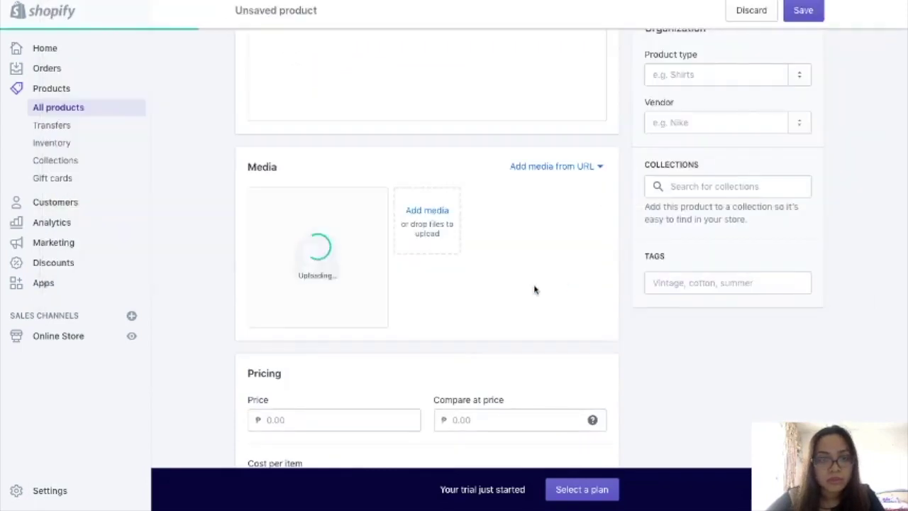
{"action": "scroll", "coordinate": [535, 288], "scroll_direction": "up", "scroll_amount": 3}
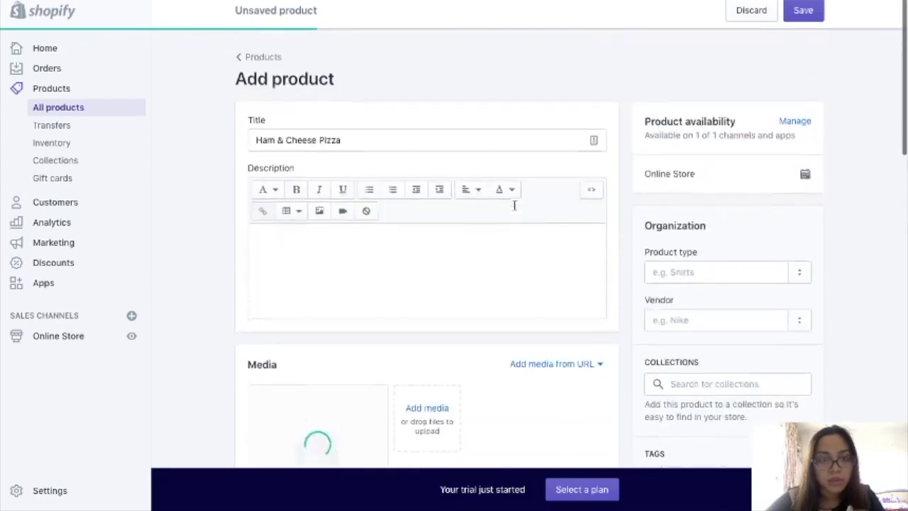
{"action": "scroll", "coordinate": [513, 206], "scroll_direction": "down", "scroll_amount": 5}
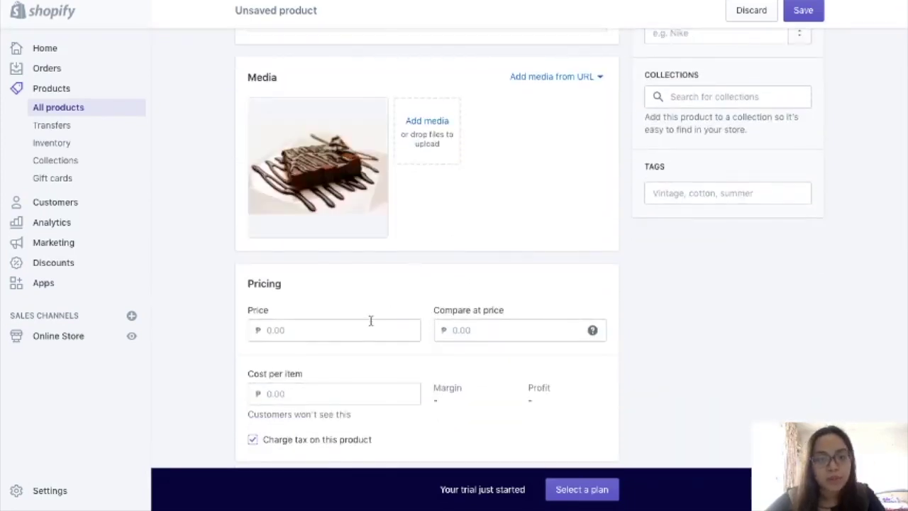
- Replace the product title with 'Brownies'
{"action": "scroll", "coordinate": [412, 284], "scroll_direction": "up", "scroll_amount": 5}
{"action": "scroll", "coordinate": [338, 333], "scroll_direction": "down", "scroll_amount": 1}
{"action": "scroll", "coordinate": [338, 334], "scroll_direction": "up", "scroll_amount": 1}
{"action": "triple_click", "coordinate": [312, 140]}
{"action": "type", "text": "Brownie"}
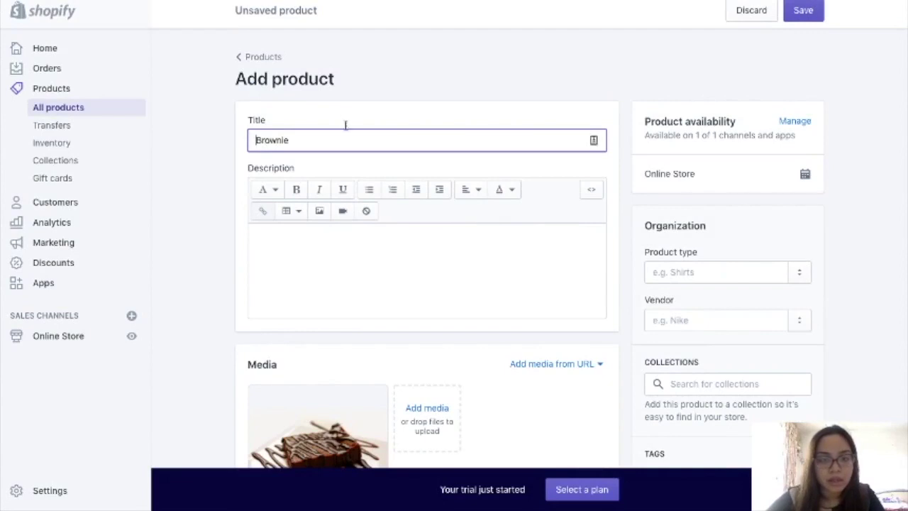
{"action": "scroll", "coordinate": [345, 244], "scroll_direction": "down", "scroll_amount": 1}
{"action": "left_click", "coordinate": [299, 116]}
{"action": "type", "text": "s"}
- Set the price to 100.00 and the compare-at price to 200.00
{"action": "scroll", "coordinate": [337, 254], "scroll_direction": "down", "scroll_amount": 4}
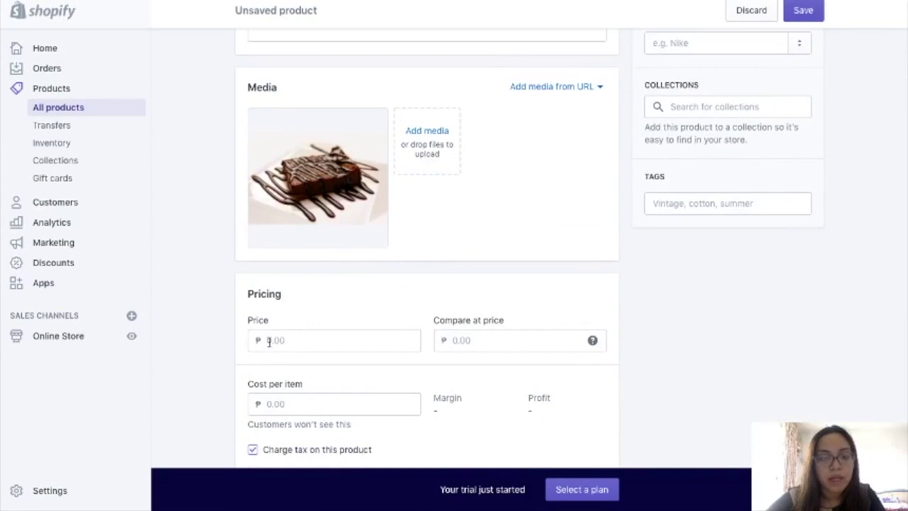
{"action": "scroll", "coordinate": [269, 343], "scroll_direction": "down", "scroll_amount": 1}
{"action": "left_click", "coordinate": [269, 308]}
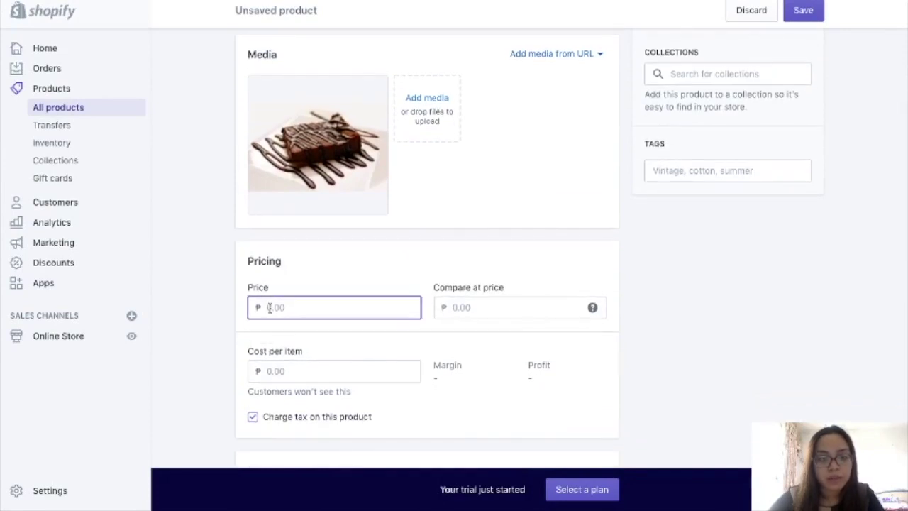
{"action": "type", "text": "100.00"}
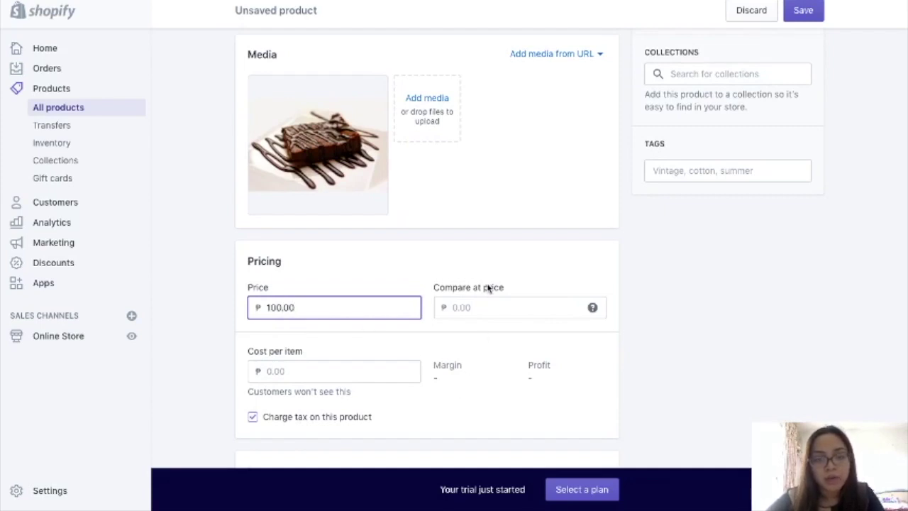
{"action": "left_click", "coordinate": [487, 289]}
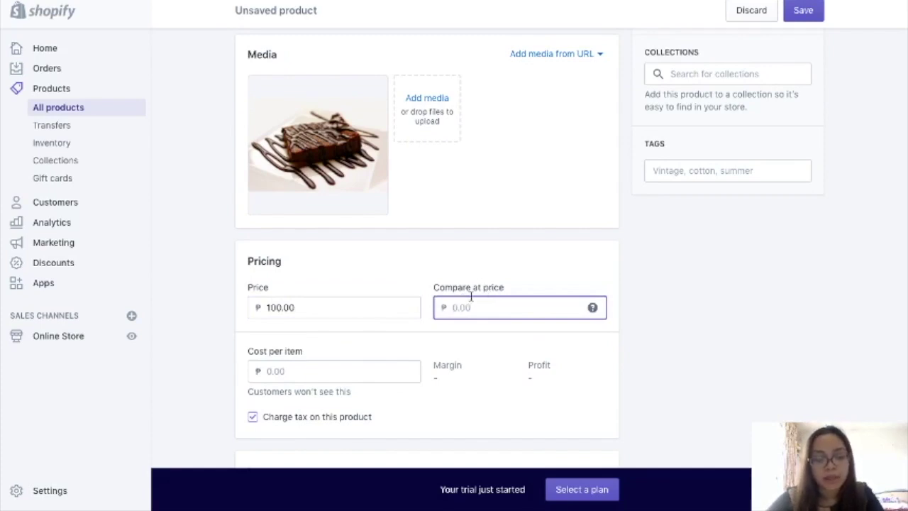
{"action": "type", "text": "200.00"}
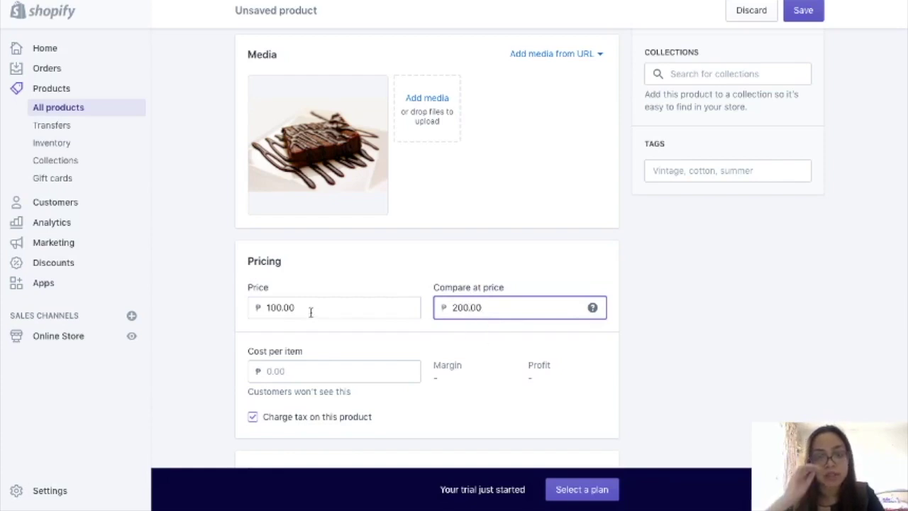
- Set cost per item to 50.00 and turn off charging tax on this product
{"action": "left_click", "coordinate": [274, 371]}
{"action": "scroll", "coordinate": [370, 362], "scroll_direction": "down", "scroll_amount": 1}
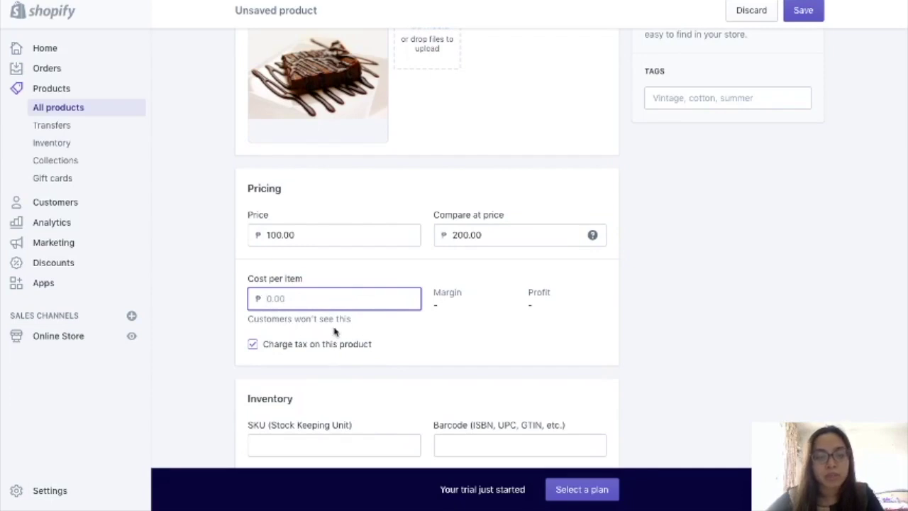
{"action": "type", "text": "50.00"}
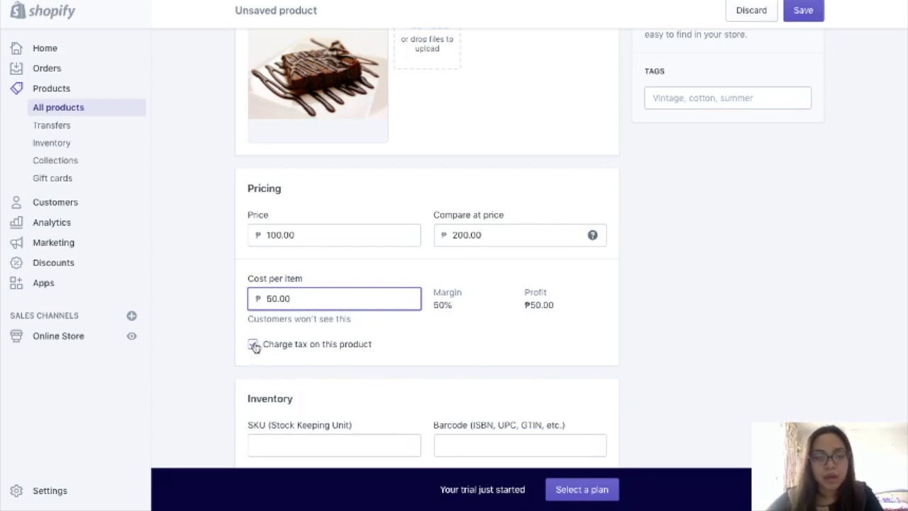
{"action": "left_click", "coordinate": [253, 344]}
- Enter SKU DRESS-LONG-01 and leave Track quantity switched on
{"action": "scroll", "coordinate": [334, 346], "scroll_direction": "down", "scroll_amount": 5}
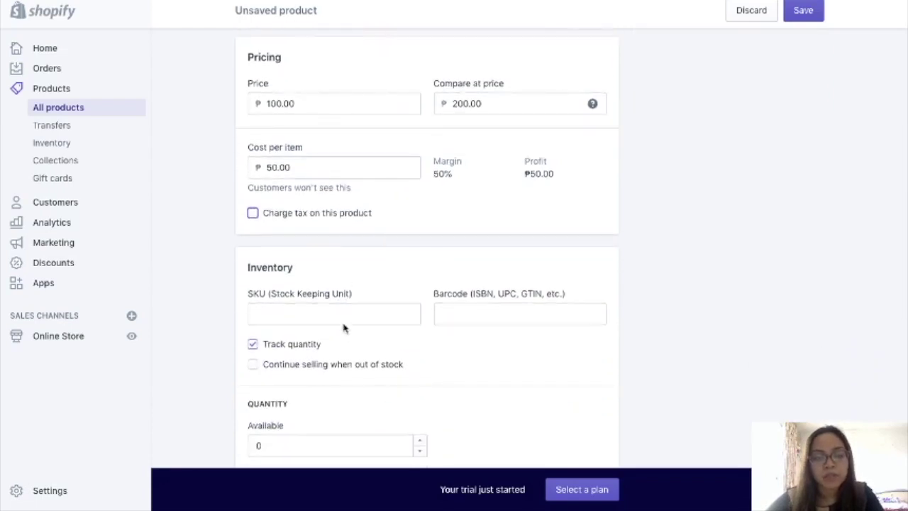
{"action": "left_click", "coordinate": [335, 315]}
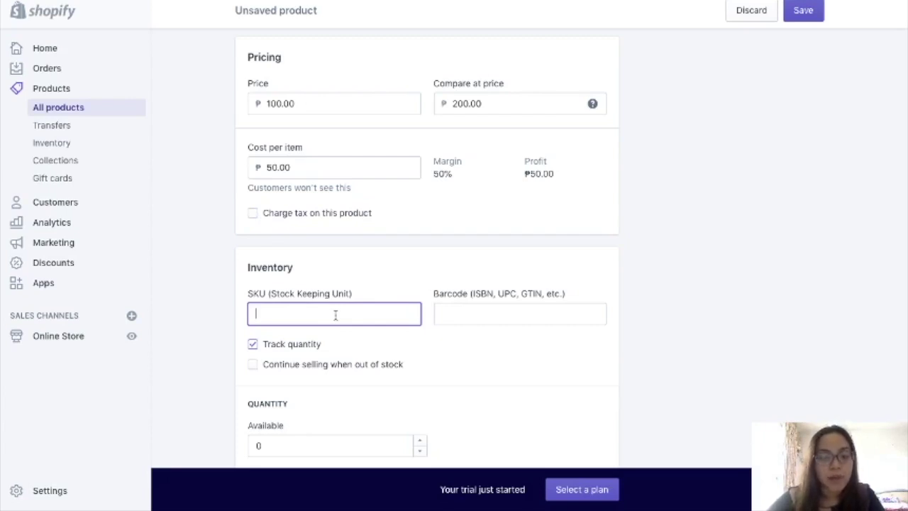
{"action": "type", "text": "DRE"}
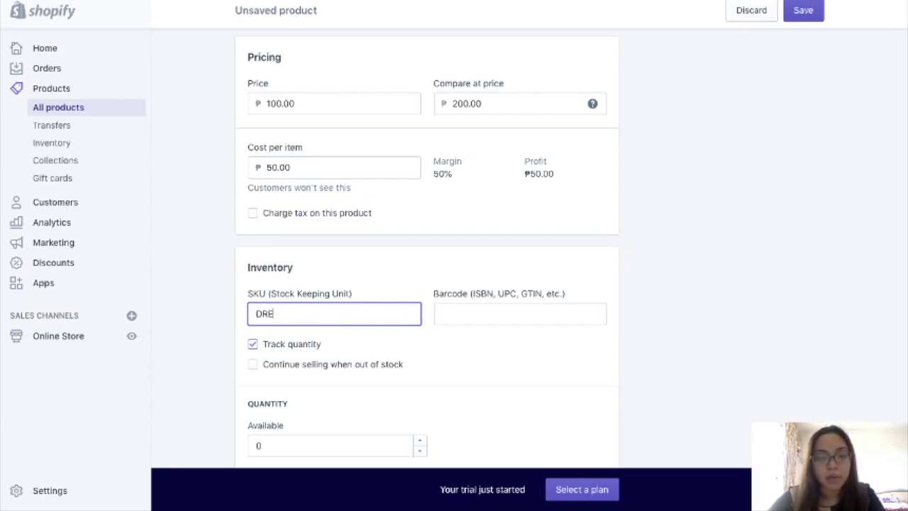
{"action": "type", "text": "SS-"}
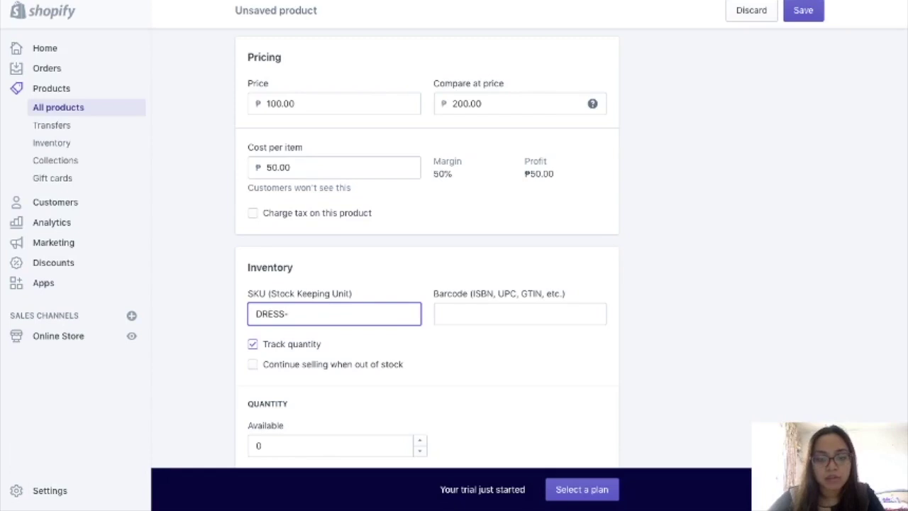
{"action": "type", "text": "LONG-01"}
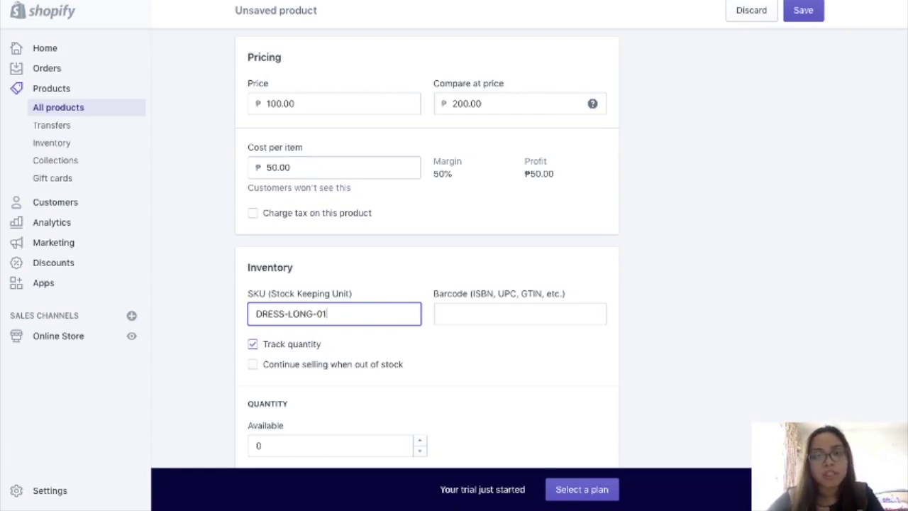
{"action": "left_click", "coordinate": [497, 314]}
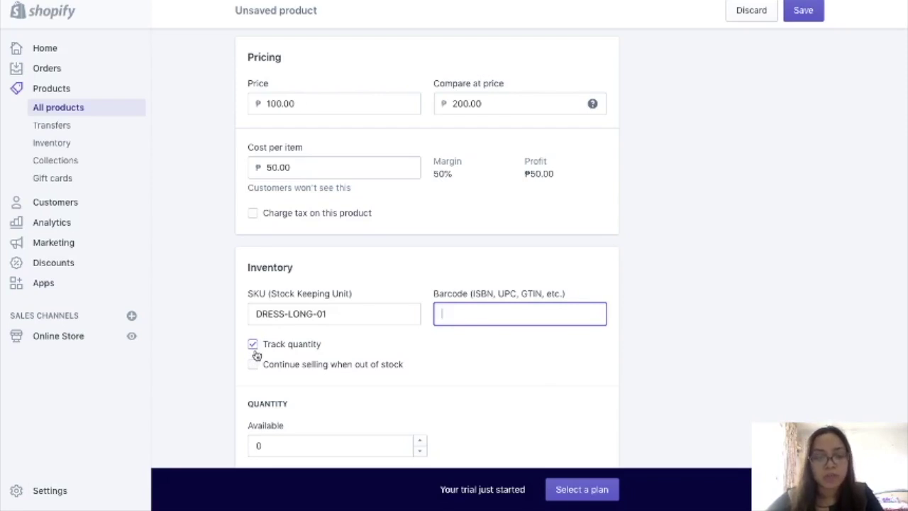
{"action": "left_click", "coordinate": [254, 345]}
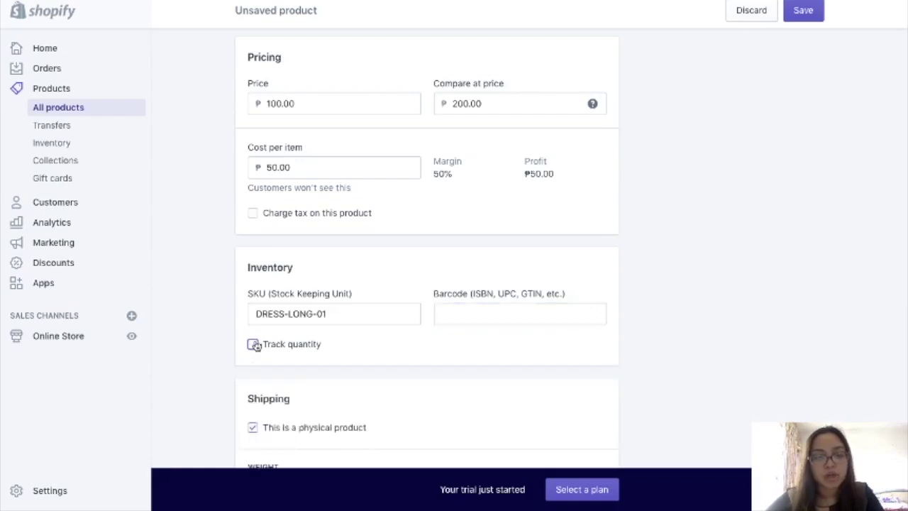
{"action": "left_click", "coordinate": [254, 345]}
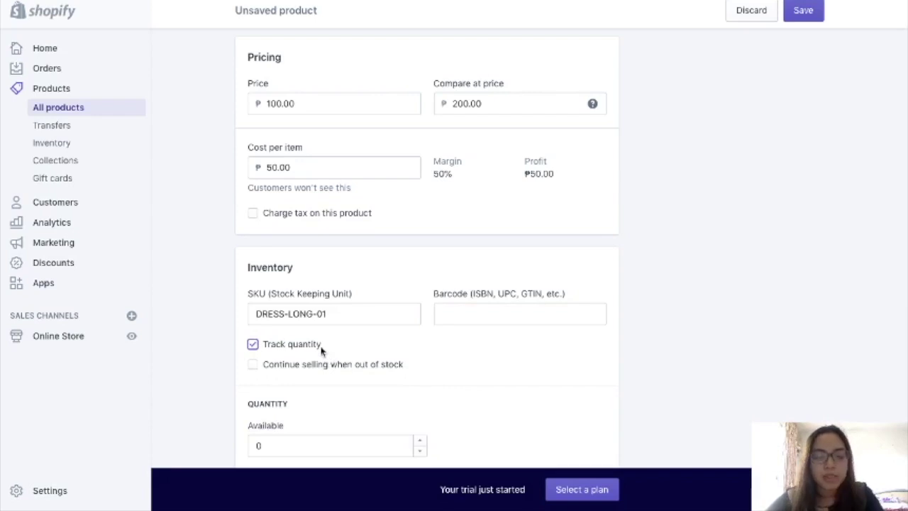
{"action": "scroll", "coordinate": [321, 349], "scroll_direction": "down", "scroll_amount": 2}
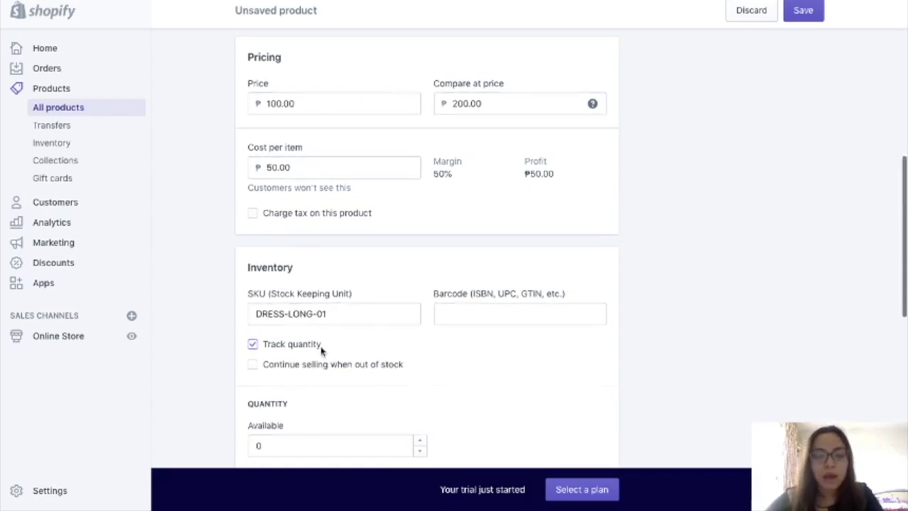
- Change the Available stock quantity from 0 to 10
{"action": "left_click", "coordinate": [304, 372]}
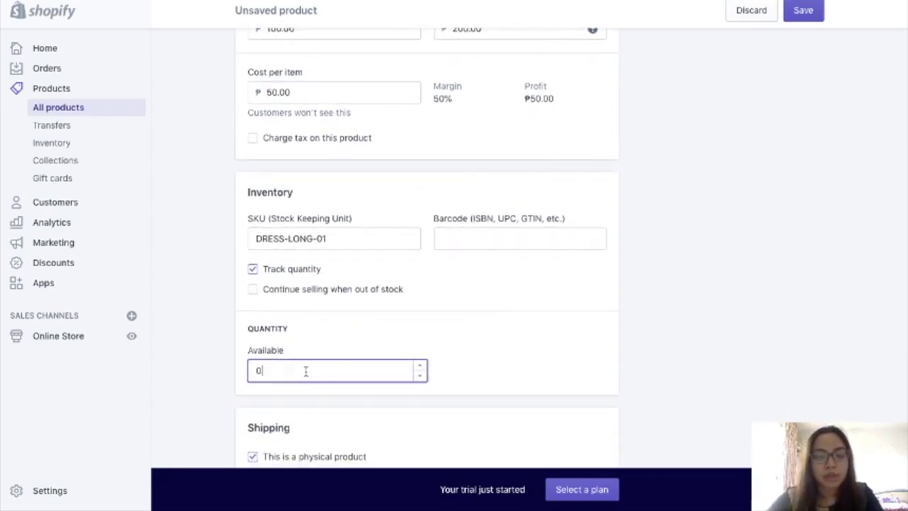
{"action": "key", "text": "BackSpace"}
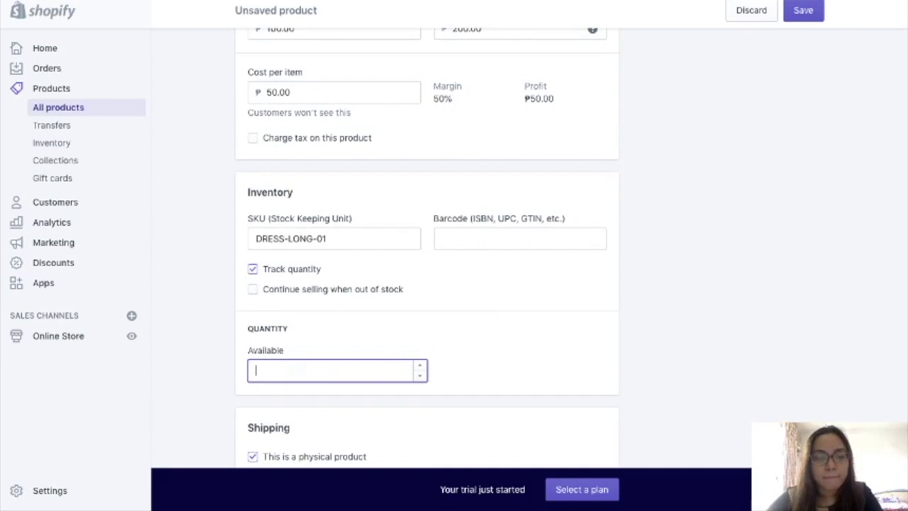
{"action": "type", "text": "10"}
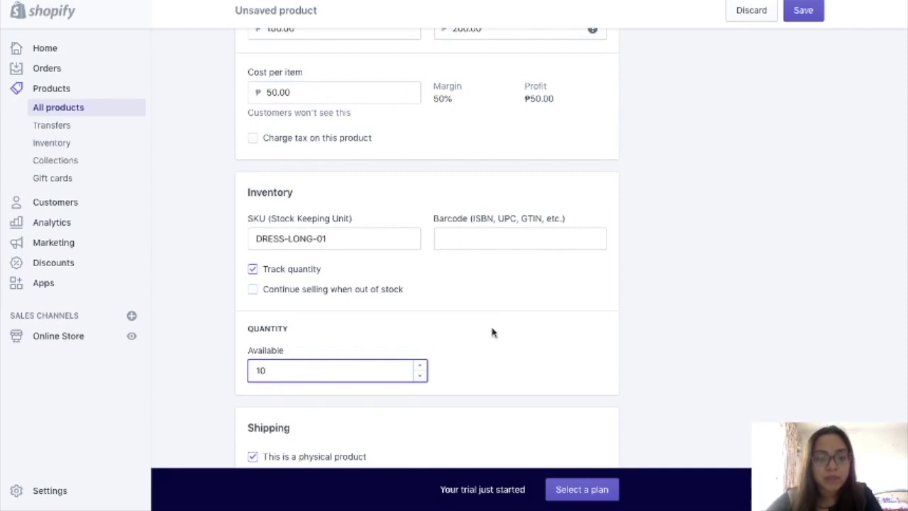
{"action": "scroll", "coordinate": [493, 330], "scroll_direction": "down", "scroll_amount": 5}
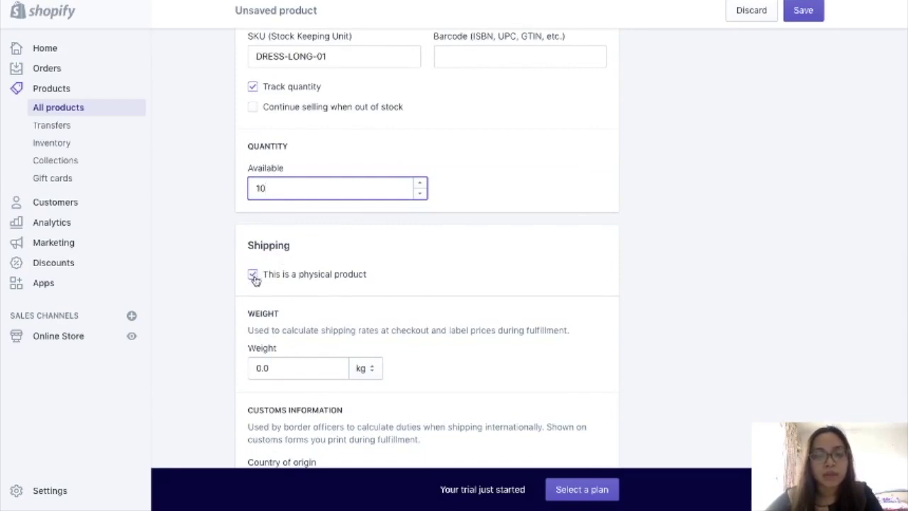
{"action": "scroll", "coordinate": [364, 290], "scroll_direction": "down", "scroll_amount": 1}
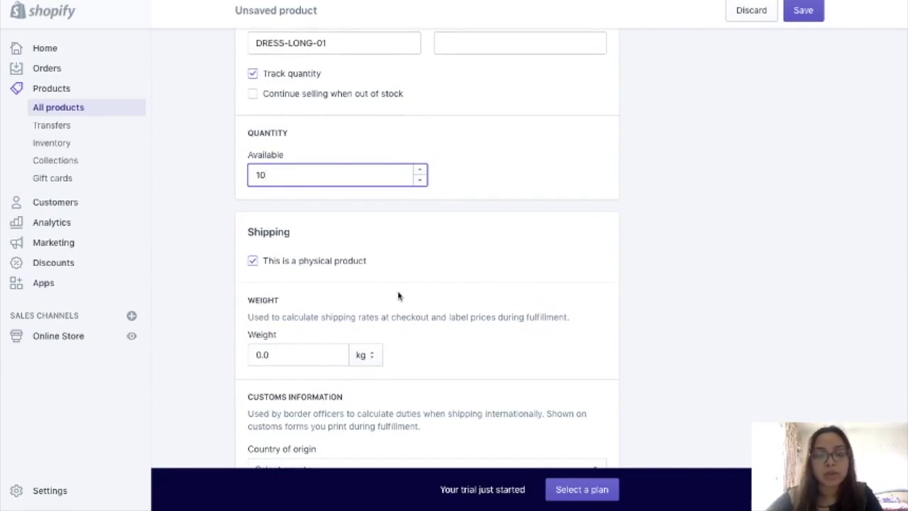
{"action": "scroll", "coordinate": [398, 296], "scroll_direction": "down", "scroll_amount": 1}
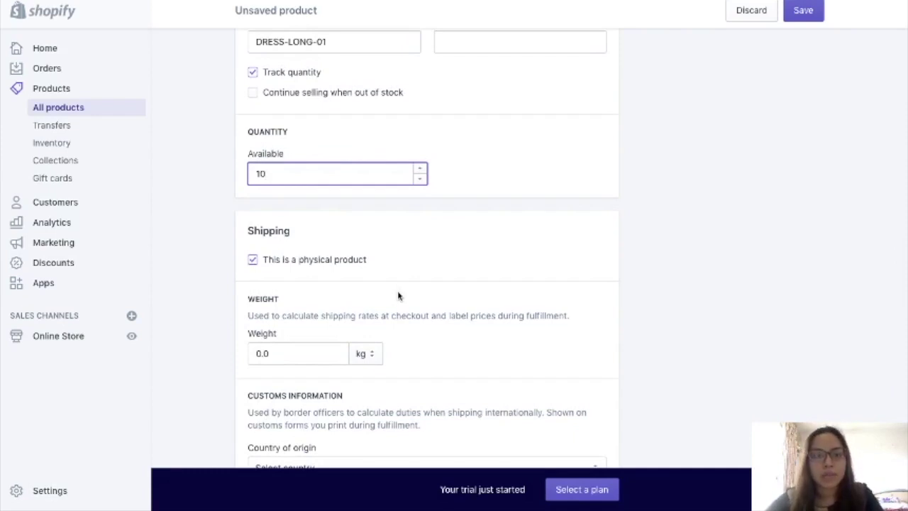
{"action": "scroll", "coordinate": [399, 296], "scroll_direction": "down", "scroll_amount": 3}
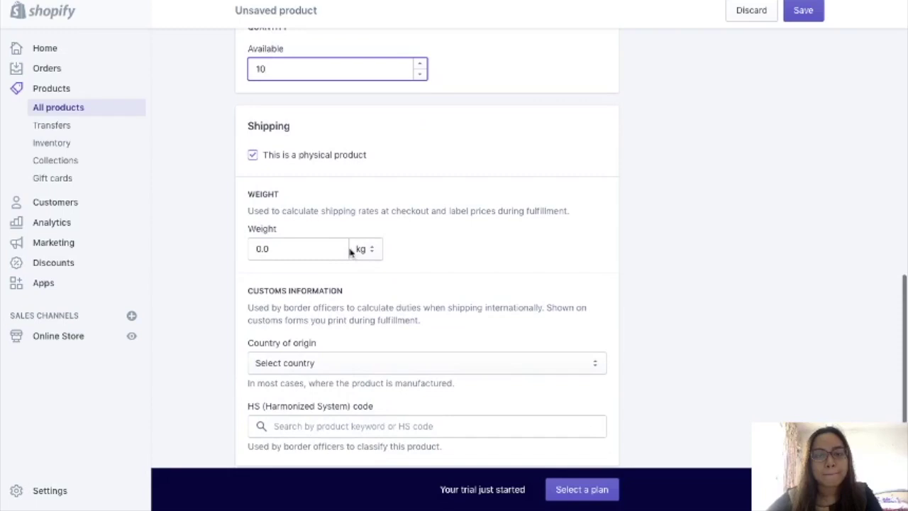
- Set the shipping weight to 50.0 with grams (g) as the unit
{"action": "left_click", "coordinate": [333, 249]}
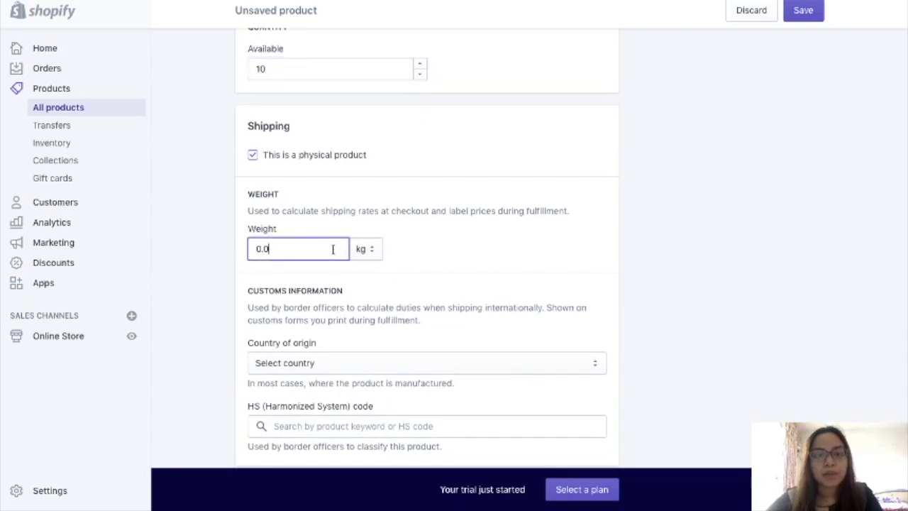
{"action": "key", "text": "BackSpace"}
{"action": "key", "text": "BackSpace"}
{"action": "key", "text": "BackSpace"}
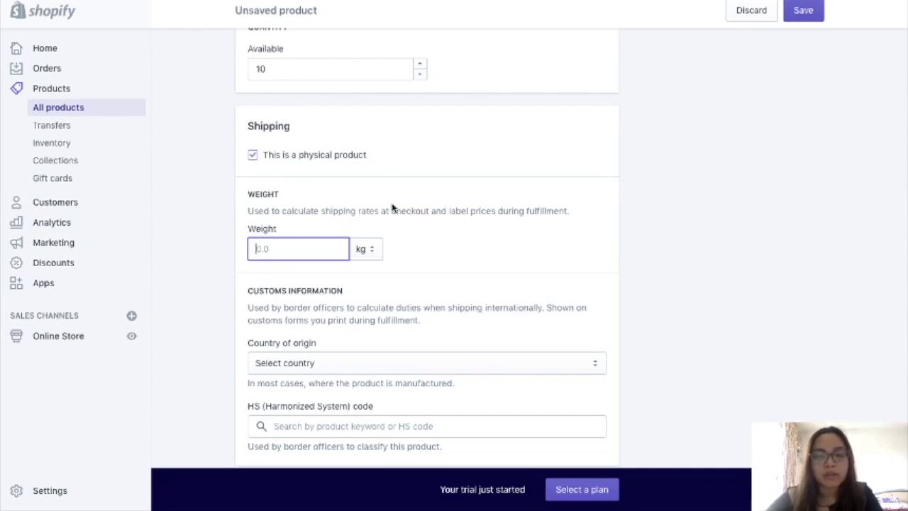
{"action": "left_click", "coordinate": [373, 251]}
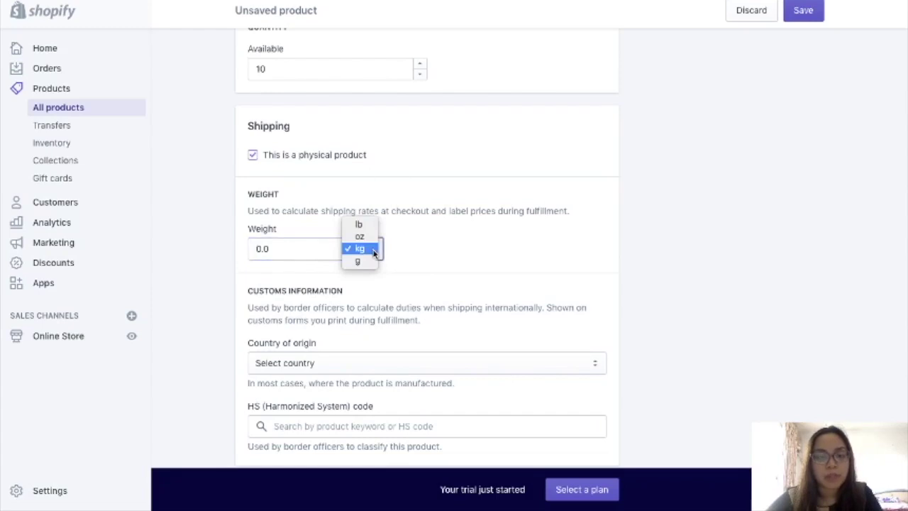
{"action": "left_click", "coordinate": [359, 262]}
{"action": "left_click", "coordinate": [256, 249]}
{"action": "type", "text": "50"}
{"action": "key", "text": "BackSpace"}
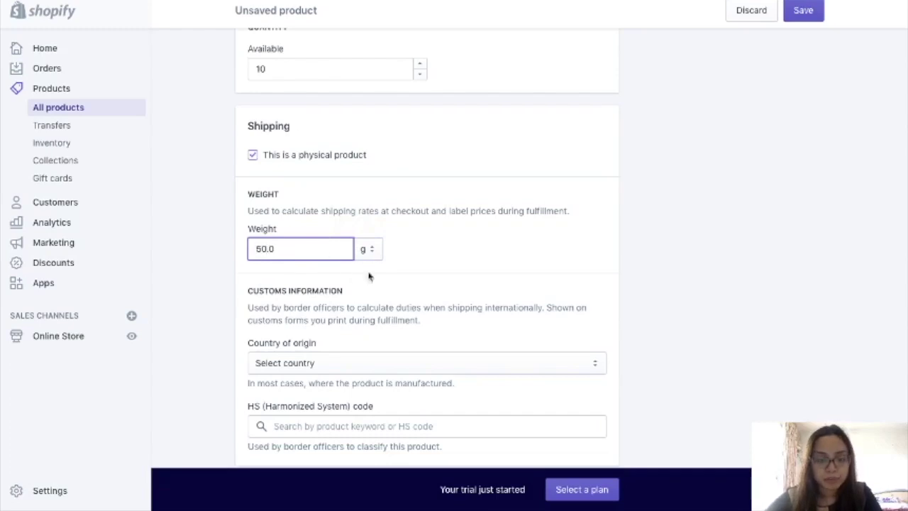
{"action": "scroll", "coordinate": [405, 320], "scroll_direction": "down", "scroll_amount": 3}
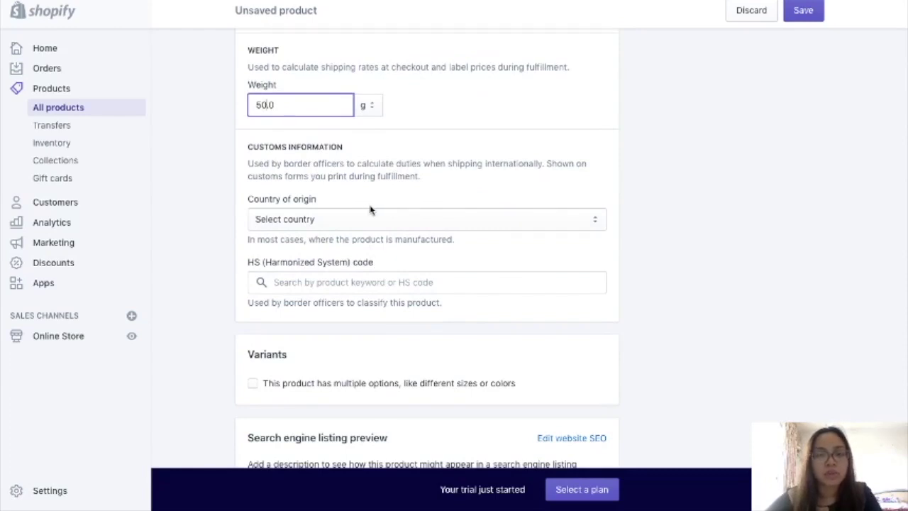
{"action": "scroll", "coordinate": [360, 284], "scroll_direction": "down", "scroll_amount": 1}
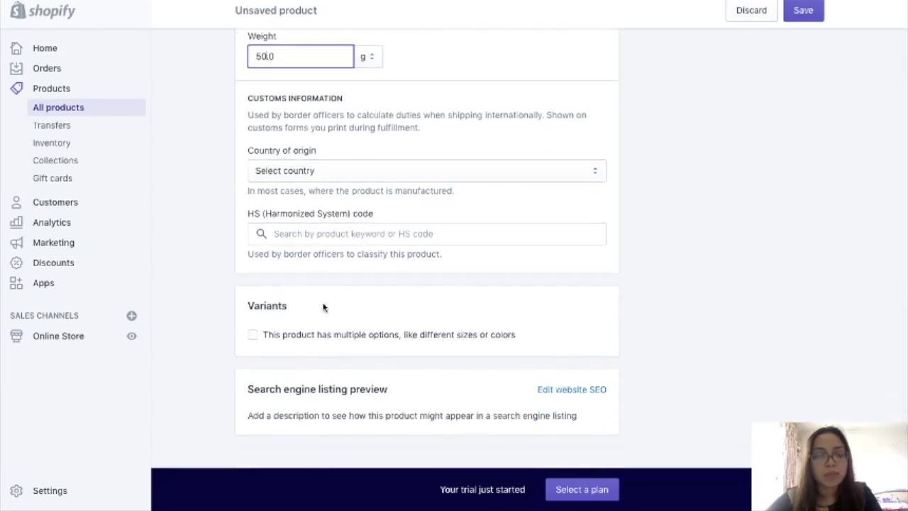
{"action": "scroll", "coordinate": [319, 235], "scroll_direction": "up", "scroll_amount": 10}
{"action": "scroll", "coordinate": [319, 235], "scroll_direction": "down", "scroll_amount": 8}
{"action": "scroll", "coordinate": [359, 301], "scroll_direction": "down", "scroll_amount": 2}
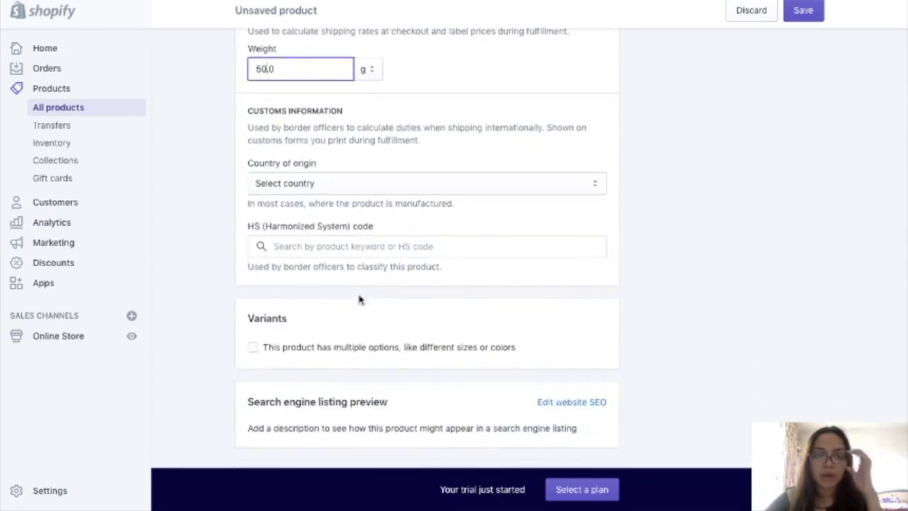
{"action": "scroll", "coordinate": [359, 300], "scroll_direction": "down", "scroll_amount": 2}
{"action": "scroll", "coordinate": [385, 235], "scroll_direction": "up", "scroll_amount": 2}
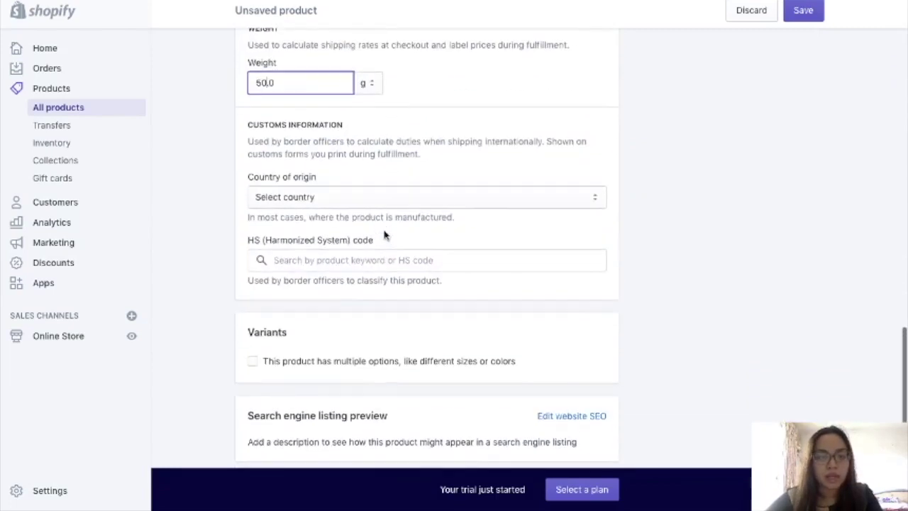
{"action": "scroll", "coordinate": [384, 235], "scroll_direction": "down", "scroll_amount": 2}
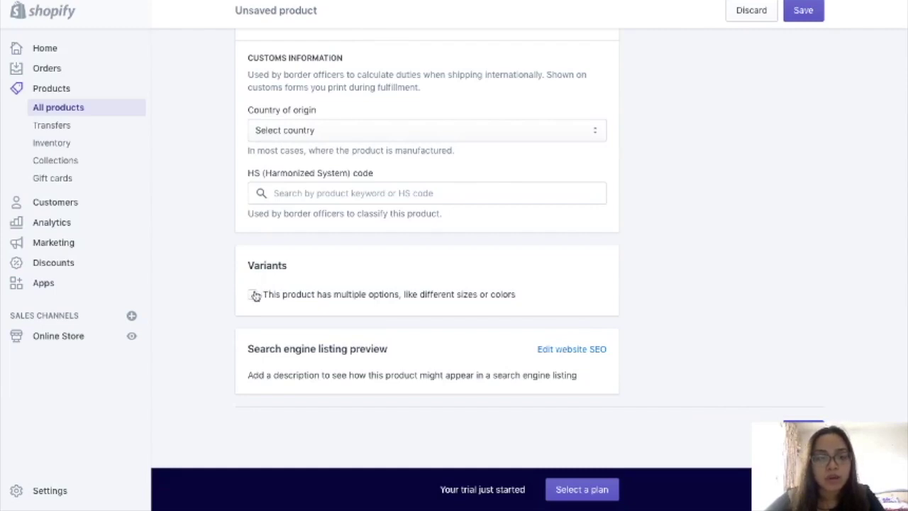
- Enable multiple options and give the Size option the values Family Size, Pan Size and Bite Sized
{"action": "left_click", "coordinate": [255, 295]}
{"action": "scroll", "coordinate": [296, 340], "scroll_direction": "down", "scroll_amount": 2}
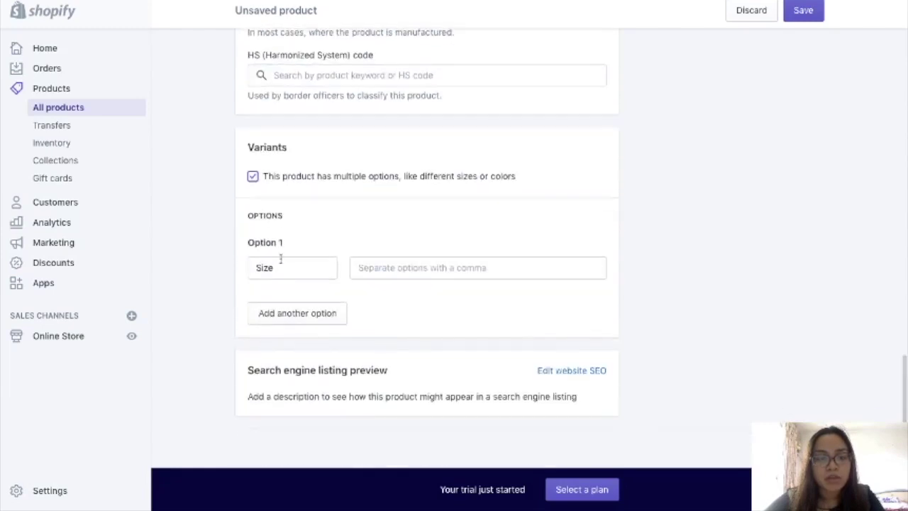
{"action": "left_click", "coordinate": [410, 267]}
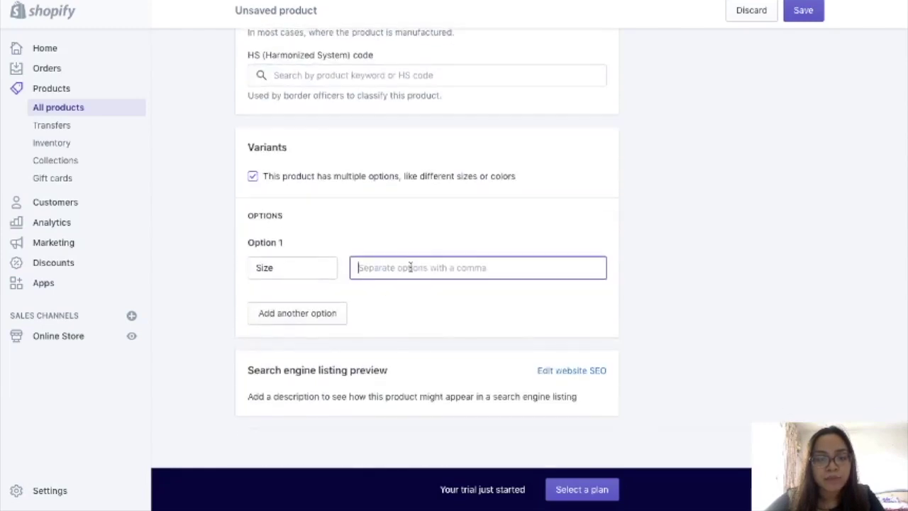
{"action": "type", "text": "Fam"}
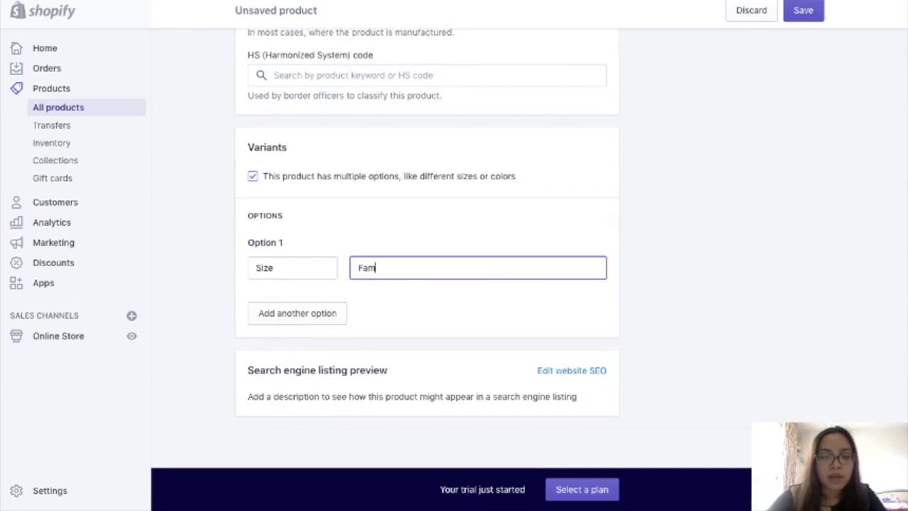
{"action": "type", "text": "ily Size"}
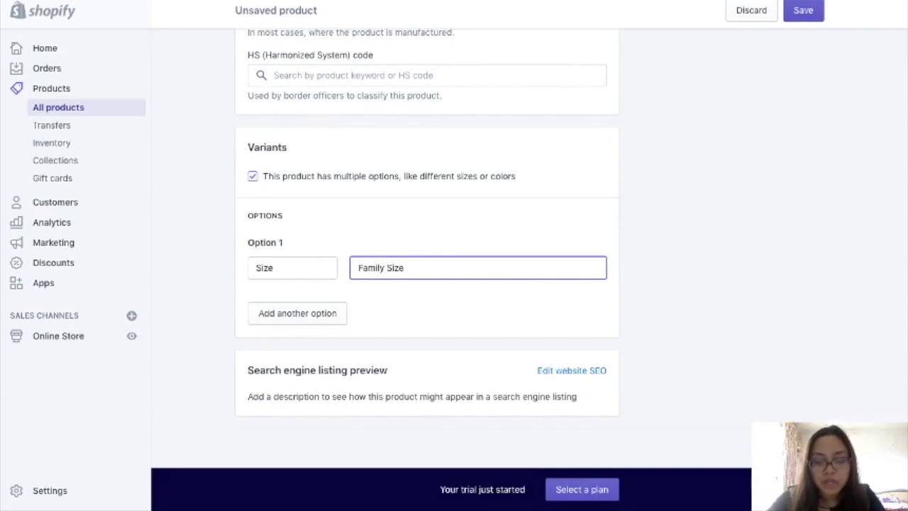
{"action": "key", "text": "Return"}
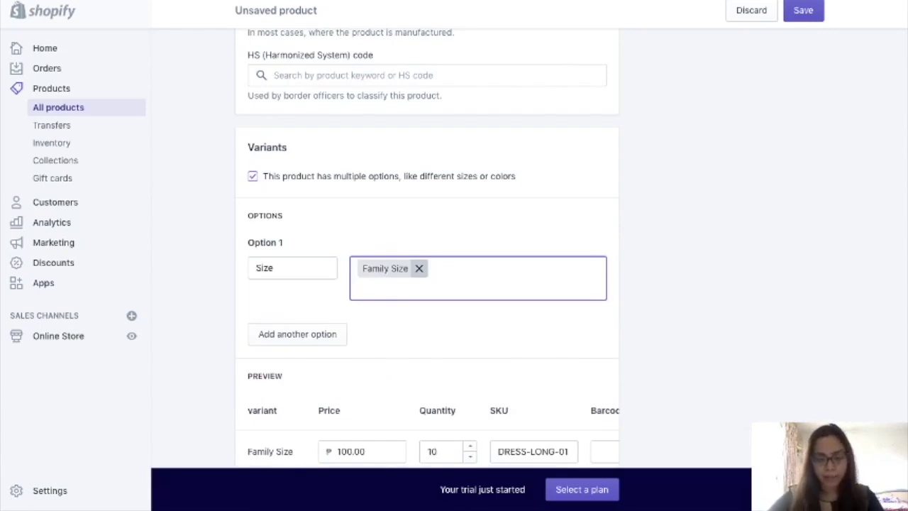
{"action": "type", "text": "Pan Size"}
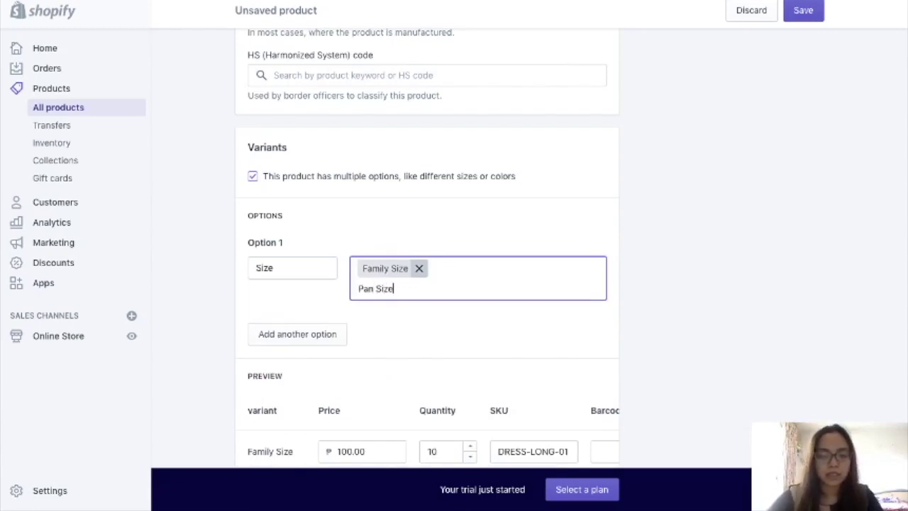
{"action": "key", "text": "Return"}
{"action": "type", "text": "Bite Sized"}
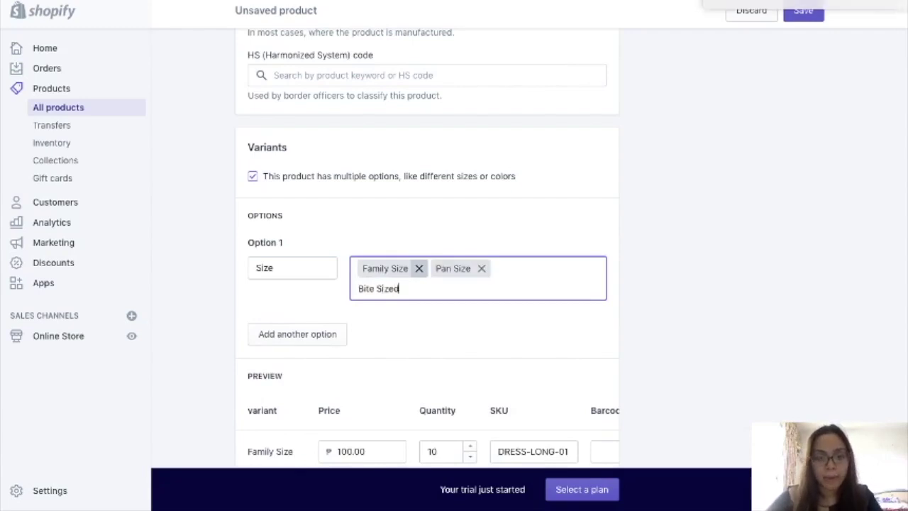
{"action": "key", "text": "Return"}
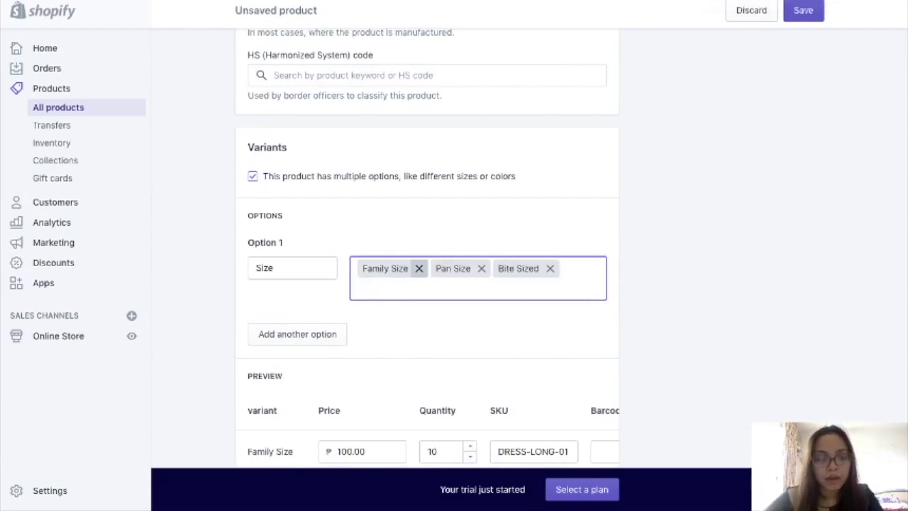
- Add a second option named Flavor with the values Caramel, Chocolate and Rocky Road
{"action": "left_click", "coordinate": [318, 339]}
{"action": "double_click", "coordinate": [309, 359]}
{"action": "type", "text": "Flavor"}
{"action": "left_click", "coordinate": [426, 358]}
{"action": "type", "text": "Caramel"}
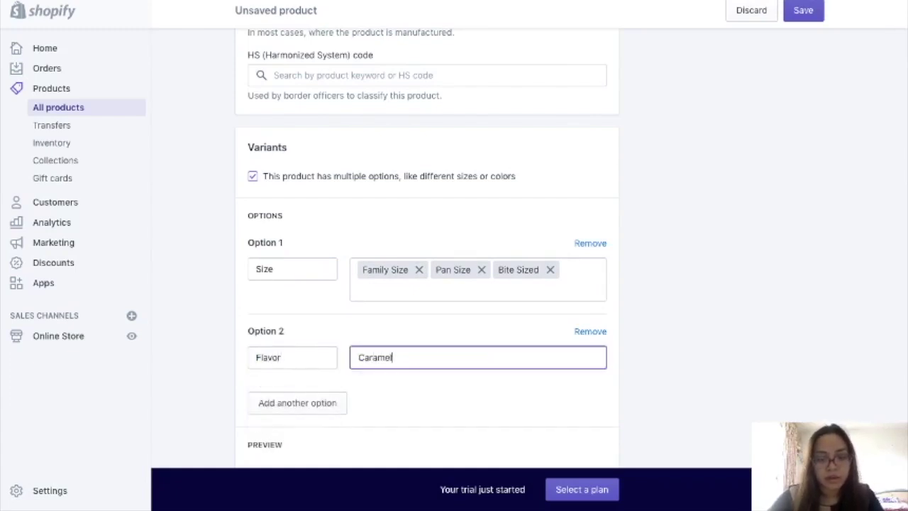
{"action": "key", "text": "Return"}
{"action": "type", "text": "Chco"}
{"action": "type", "text": "olate"}
{"action": "key", "text": "Return"}
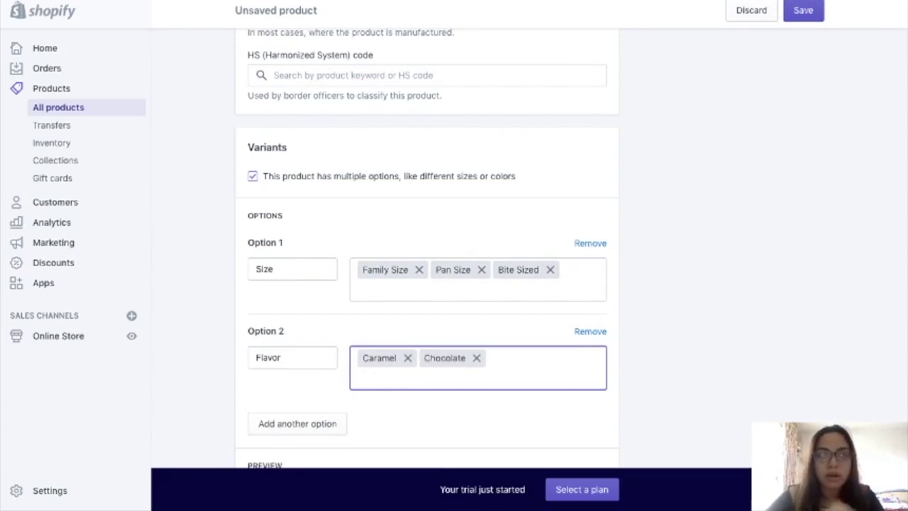
{"action": "type", "text": "Rocky Road"}
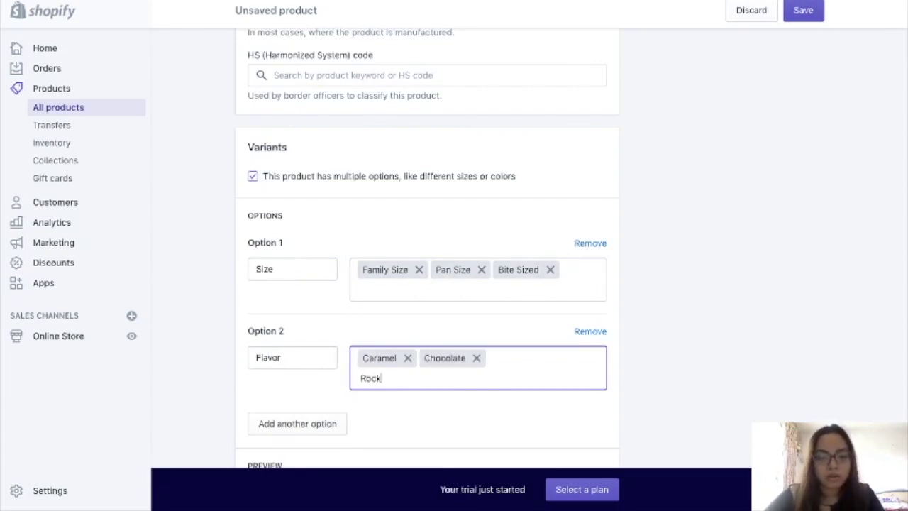
{"action": "key", "text": "Return"}
- Change the Caramel, Chocolate and Rocky Road Family Size variant prices to 500.00
{"action": "scroll", "coordinate": [357, 399], "scroll_direction": "down", "scroll_amount": 7}
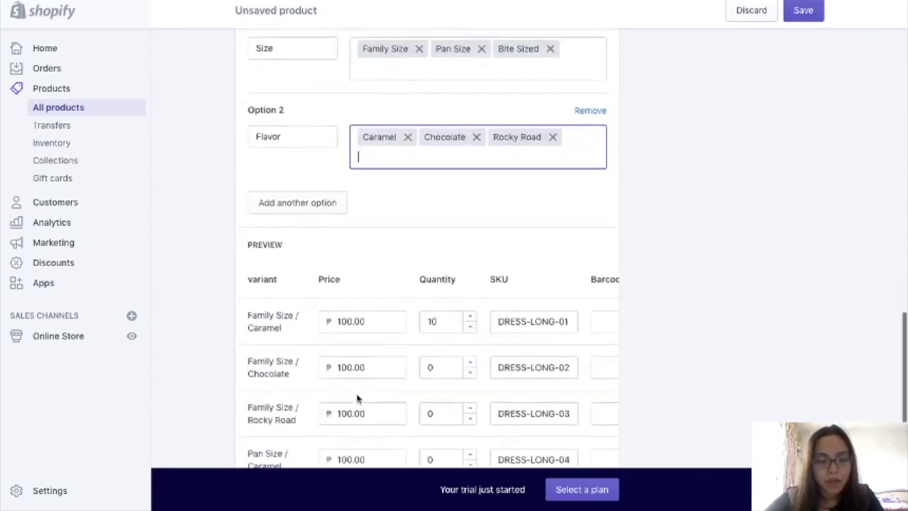
{"action": "scroll", "coordinate": [357, 399], "scroll_direction": "up", "scroll_amount": 4}
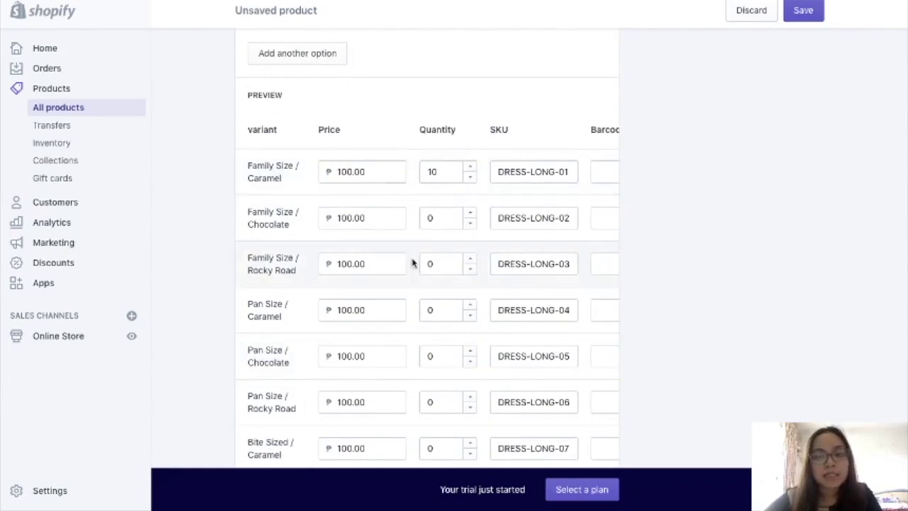
{"action": "scroll", "coordinate": [413, 263], "scroll_direction": "down", "scroll_amount": 5}
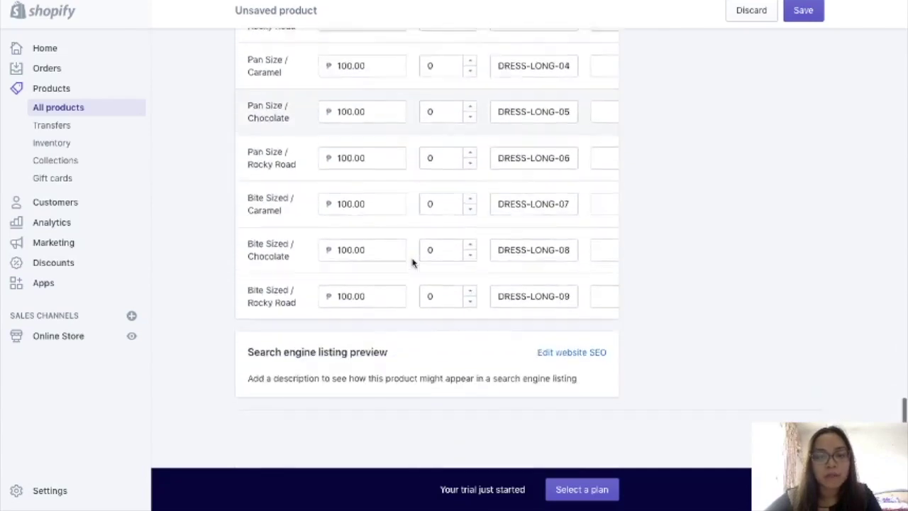
{"action": "scroll", "coordinate": [413, 263], "scroll_direction": "up", "scroll_amount": 5}
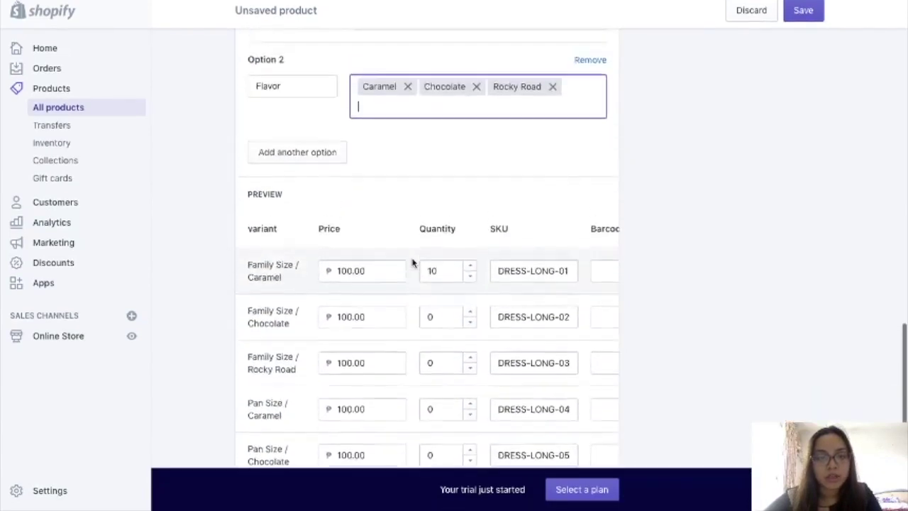
{"action": "scroll", "coordinate": [413, 263], "scroll_direction": "down", "scroll_amount": 2}
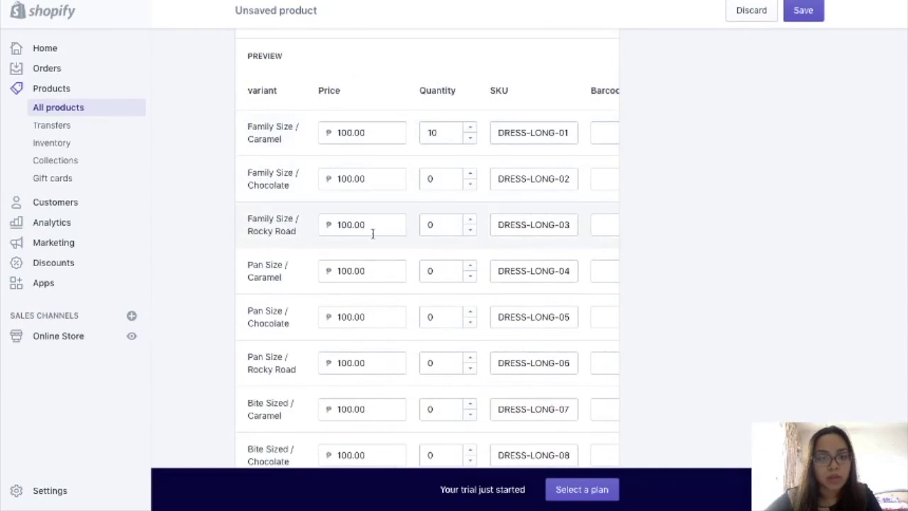
{"action": "scroll", "coordinate": [372, 234], "scroll_direction": "down", "scroll_amount": 3}
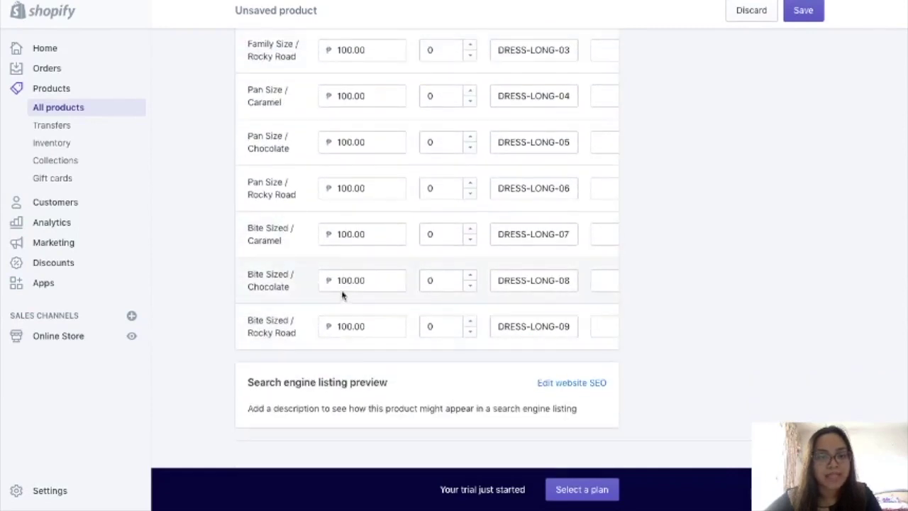
{"action": "scroll", "coordinate": [325, 248], "scroll_direction": "up", "scroll_amount": 6}
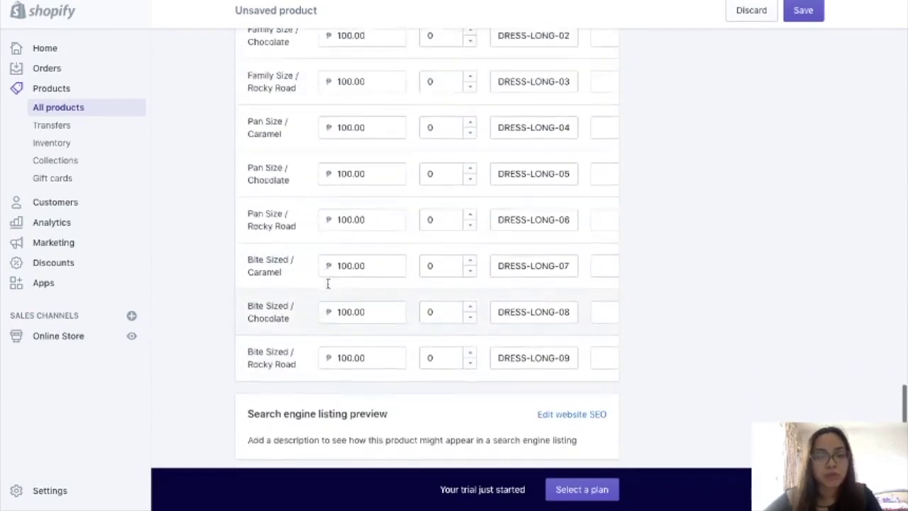
{"action": "scroll", "coordinate": [328, 287], "scroll_direction": "down", "scroll_amount": 1}
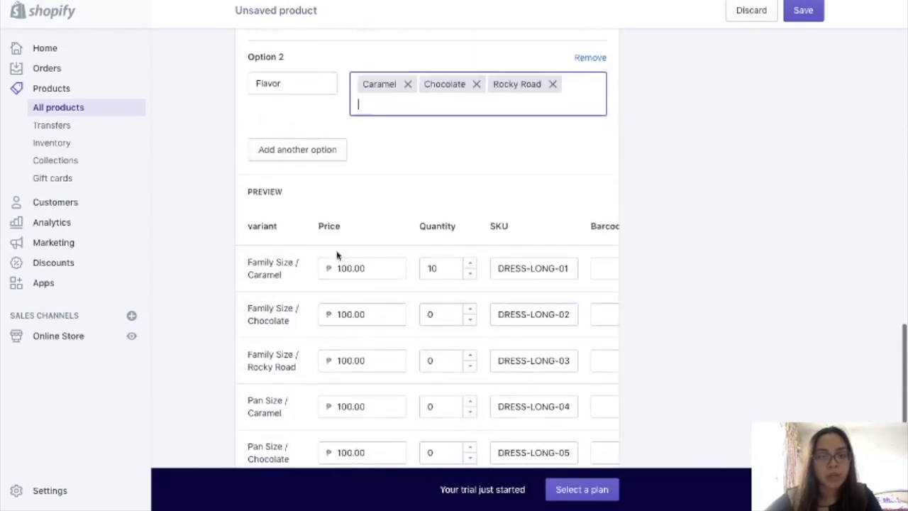
{"action": "left_click", "coordinate": [341, 274]}
{"action": "key", "text": "BackSpace"}
{"action": "type", "text": "5"}
{"action": "left_click", "coordinate": [341, 314]}
{"action": "key", "text": "BackSpace"}
{"action": "type", "text": "5"}
{"action": "left_click", "coordinate": [341, 360]}
{"action": "key", "text": "BackSpace"}
{"action": "type", "text": "5"}
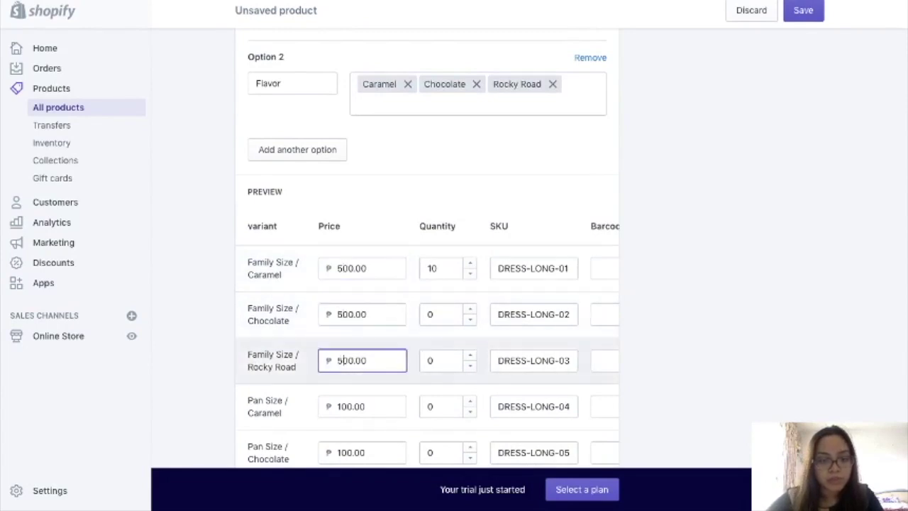
- Change the Caramel, Chocolate and Rocky Road Pan Size variant prices to 300.00
{"action": "scroll", "coordinate": [357, 383], "scroll_direction": "down", "scroll_amount": 4}
{"action": "scroll", "coordinate": [335, 287], "scroll_direction": "down", "scroll_amount": 2}
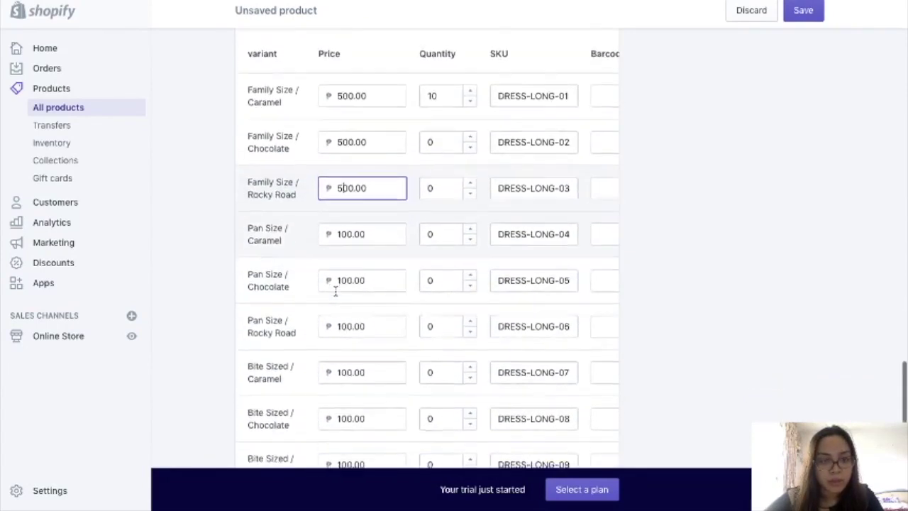
{"action": "left_click", "coordinate": [339, 212]}
{"action": "key", "text": "BackSpace"}
{"action": "type", "text": "3"}
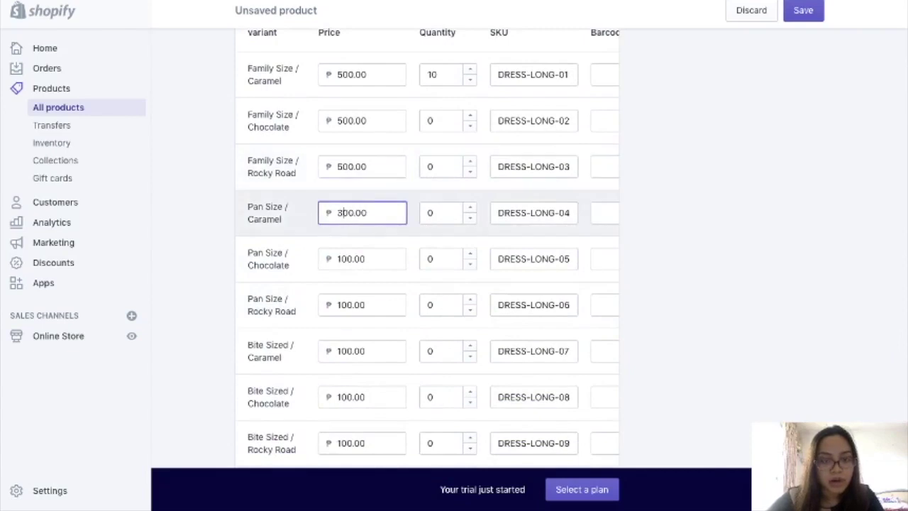
{"action": "left_click", "coordinate": [338, 258]}
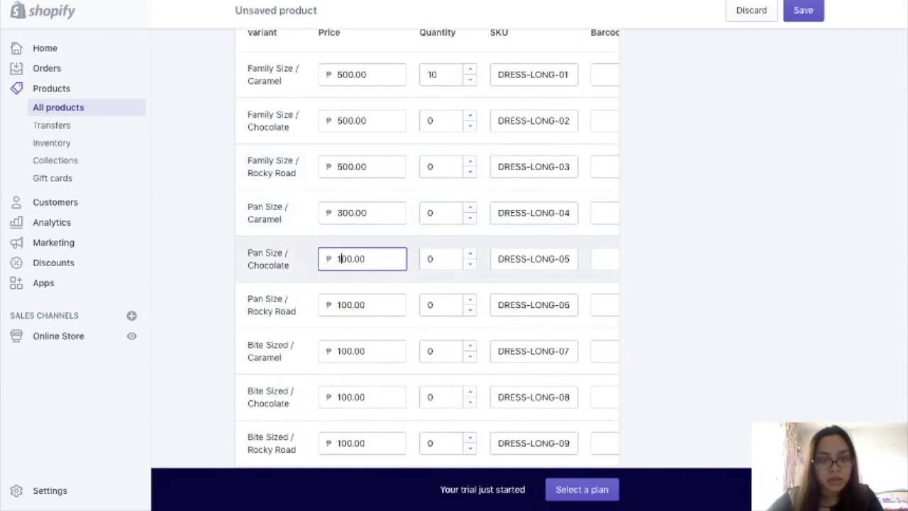
{"action": "type", "text": "3"}
{"action": "left_click", "coordinate": [340, 305]}
{"action": "key", "text": "BackSpace"}
{"action": "type", "text": "3"}
{"action": "scroll", "coordinate": [377, 357], "scroll_direction": "down", "scroll_amount": 3}
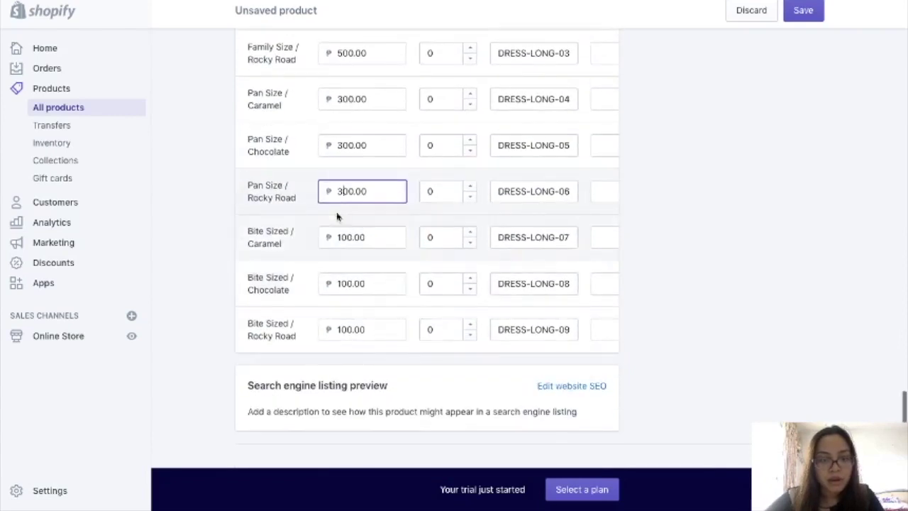
{"action": "scroll", "coordinate": [416, 320], "scroll_direction": "down", "scroll_amount": 1}
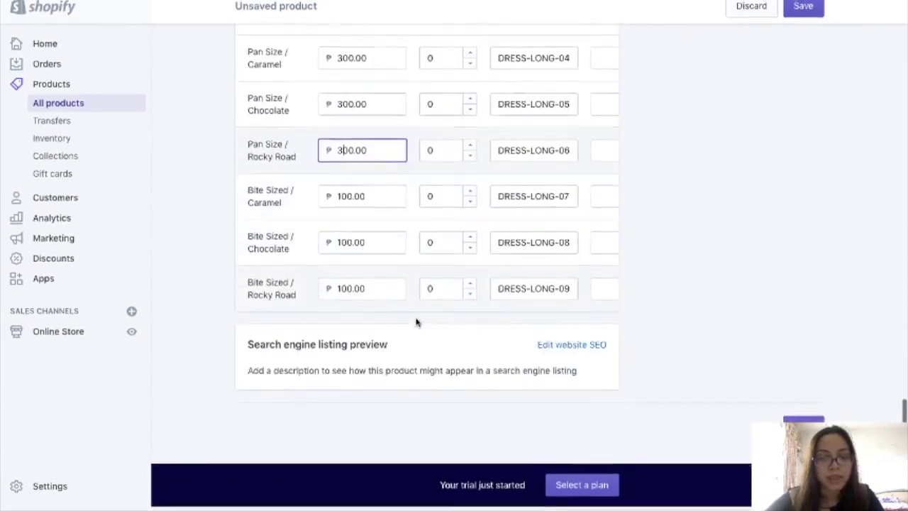
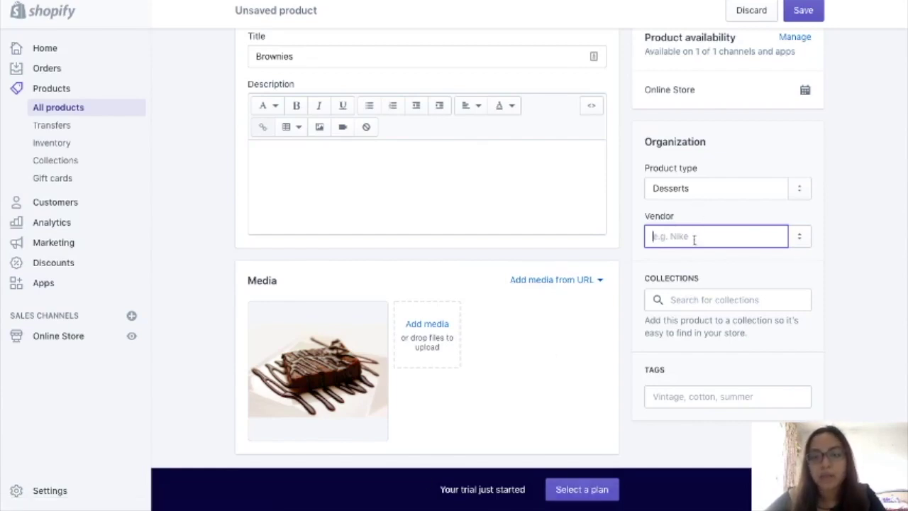
- Add the Brownies product to the Desserts collection
{"action": "scroll", "coordinate": [552, 388], "scroll_direction": "down", "scroll_amount": 1}
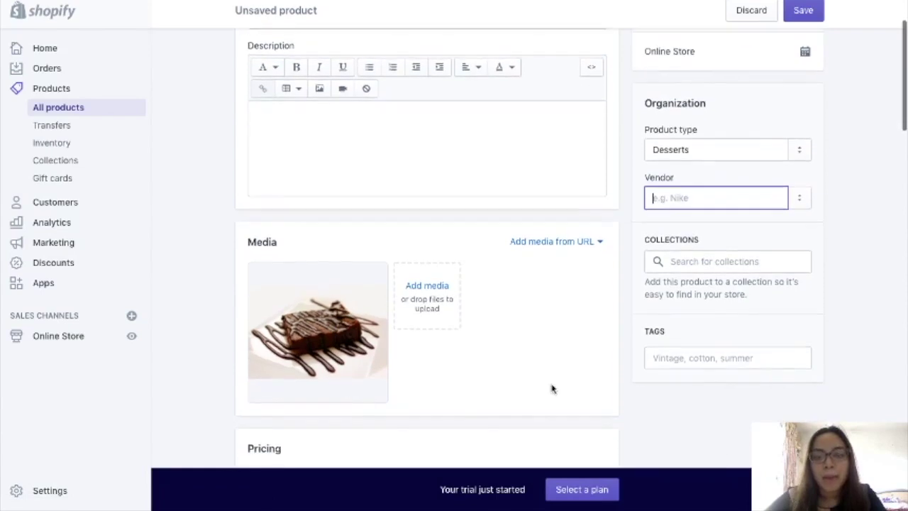
{"action": "left_click", "coordinate": [674, 264]}
{"action": "type", "text": "Dess"}
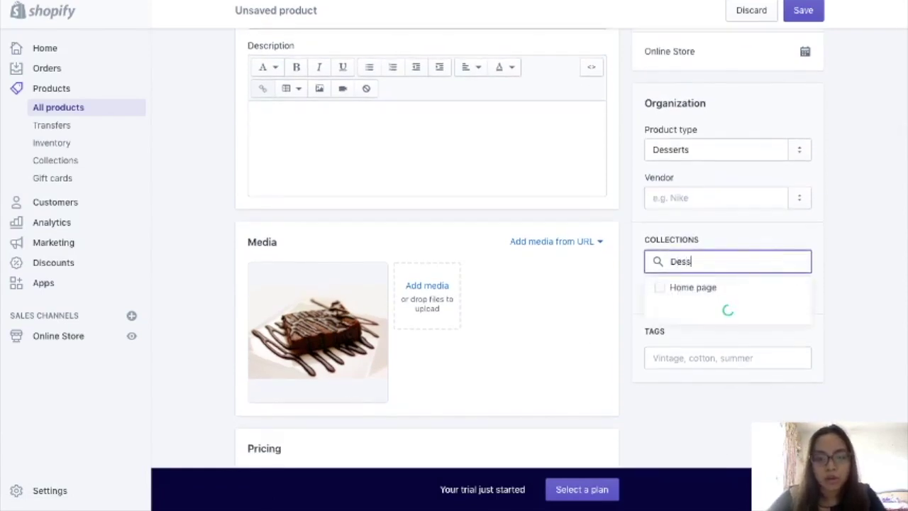
{"action": "type", "text": "erts"}
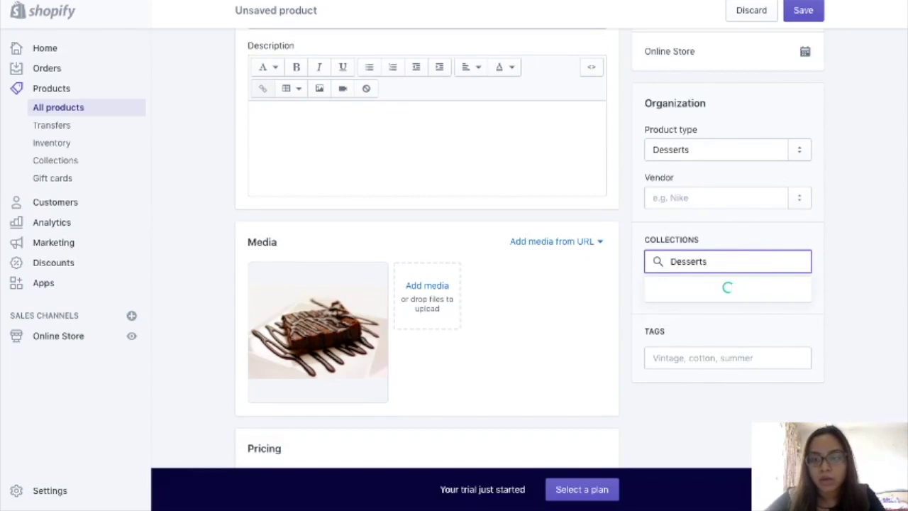
- Tag the product Brownies, Chocolate, Caramel and Rocky Road
{"action": "scroll", "coordinate": [671, 324], "scroll_direction": "down", "scroll_amount": 1}
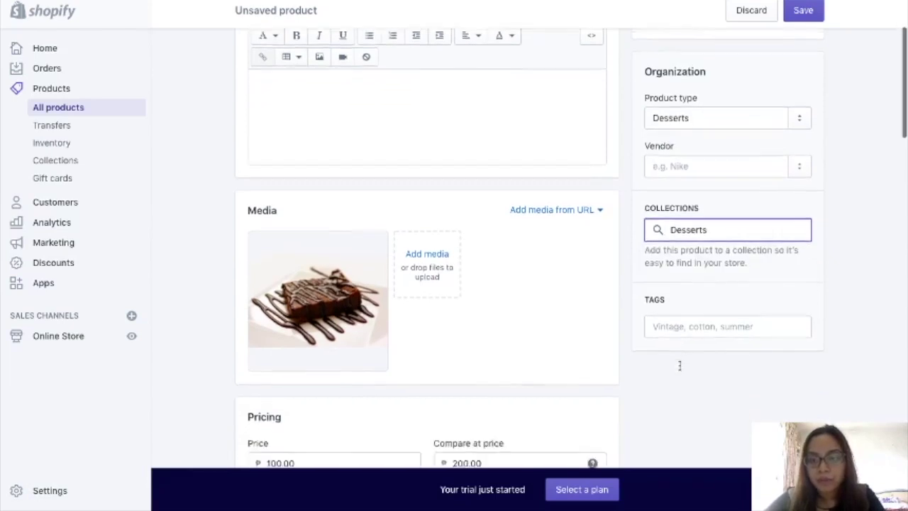
{"action": "left_click", "coordinate": [661, 319]}
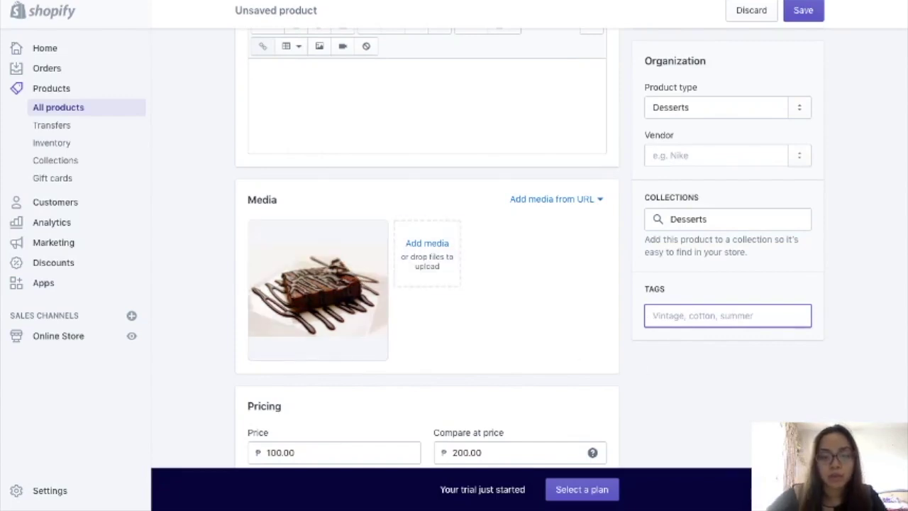
{"action": "type", "text": "Brownies"}
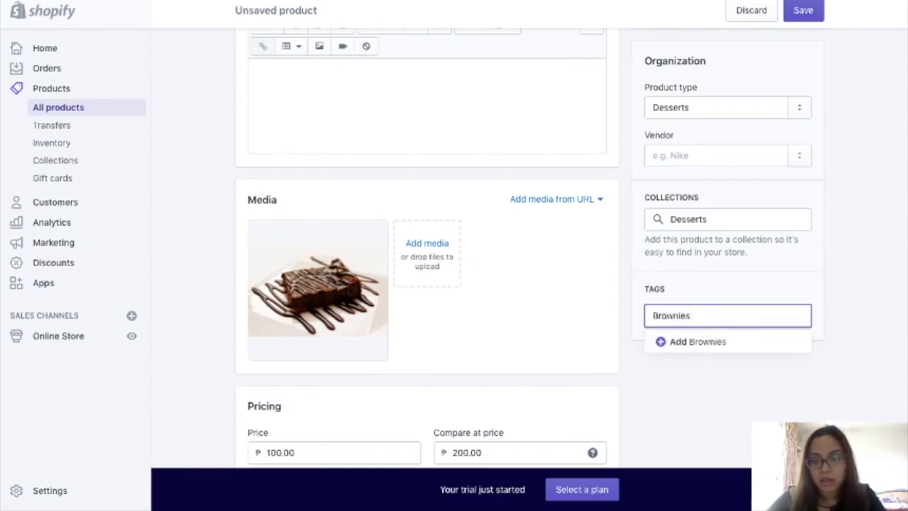
{"action": "key", "text": "Return"}
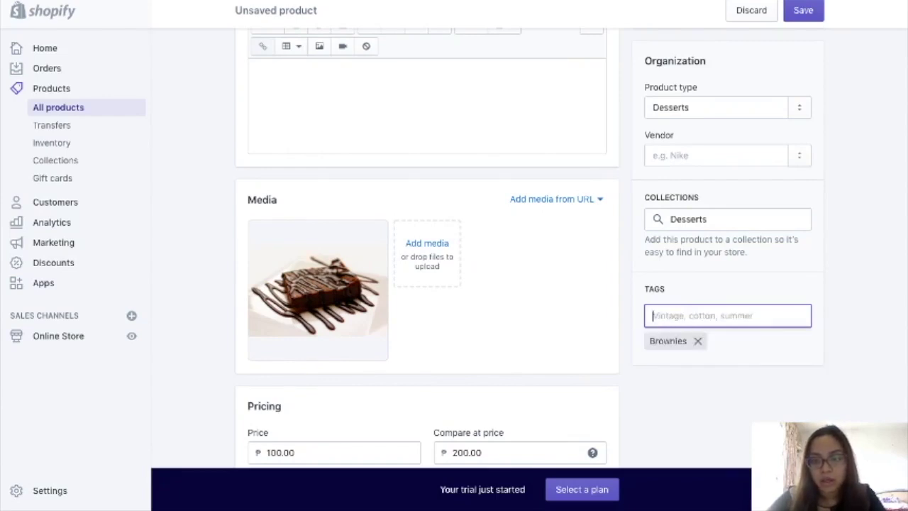
{"action": "type", "text": "C"}
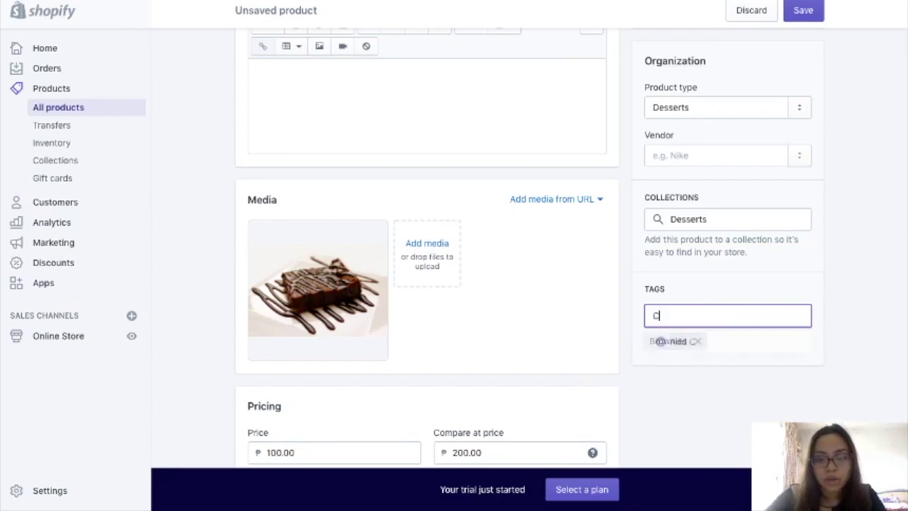
{"action": "type", "text": "hocolate"}
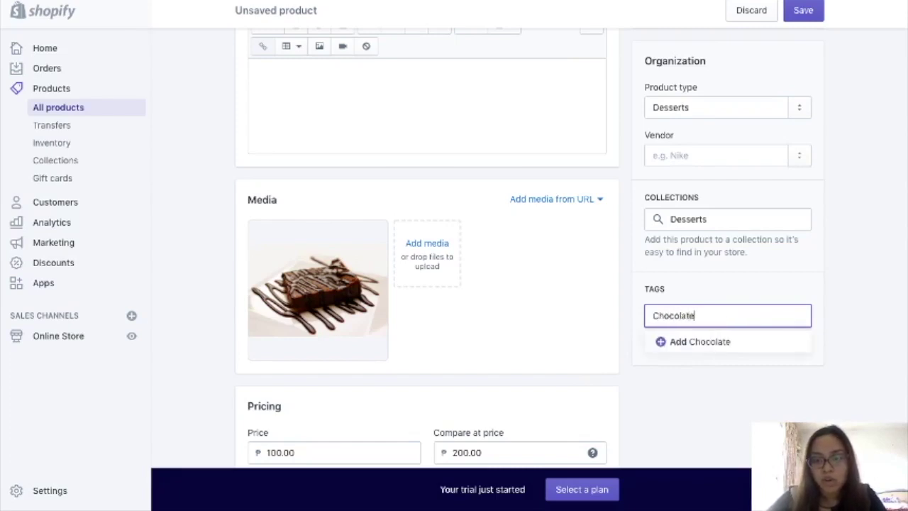
{"action": "key", "text": "Return"}
{"action": "type", "text": "Caramel"}
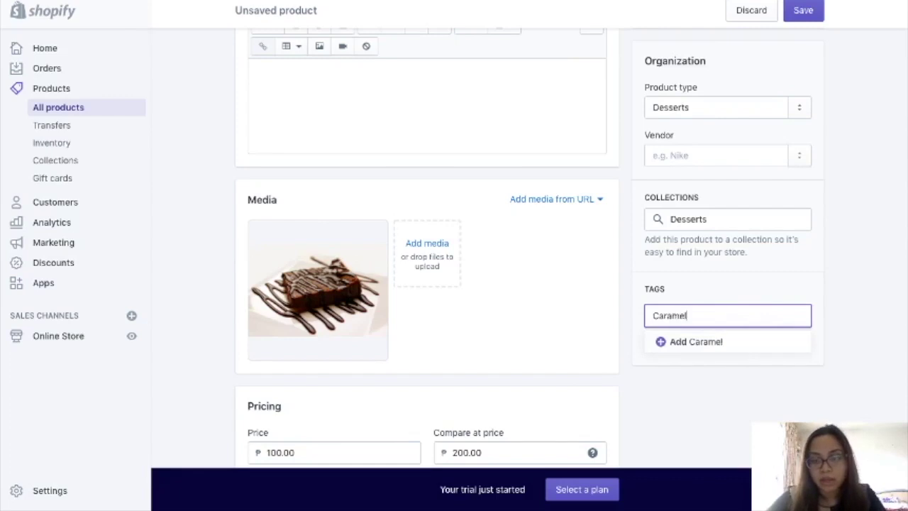
{"action": "key", "text": "Return"}
{"action": "type", "text": "Rocky Road"}
{"action": "key", "text": "Return"}
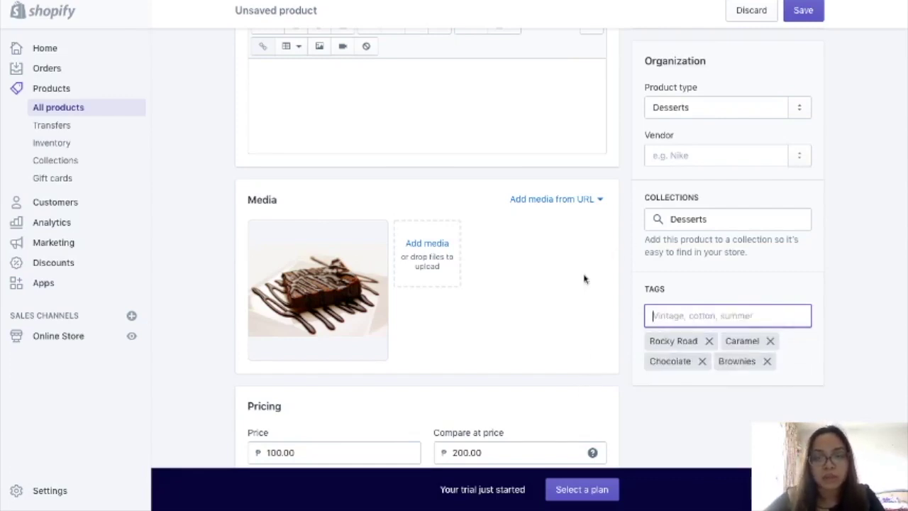
{"action": "scroll", "coordinate": [585, 278], "scroll_direction": "down", "scroll_amount": 5}
{"action": "scroll", "coordinate": [585, 278], "scroll_direction": "up", "scroll_amount": 7}
{"action": "scroll", "coordinate": [585, 278], "scroll_direction": "down", "scroll_amount": 2}
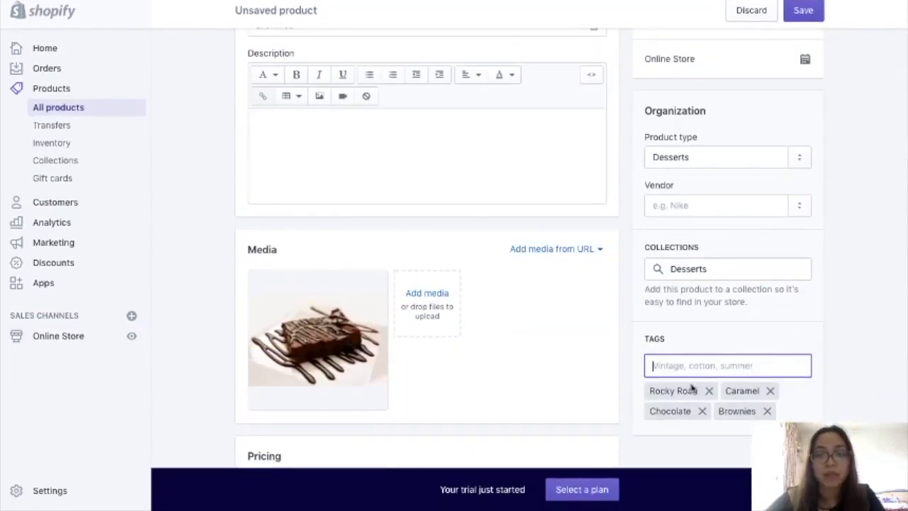
{"action": "scroll", "coordinate": [584, 288], "scroll_direction": "up", "scroll_amount": 3}
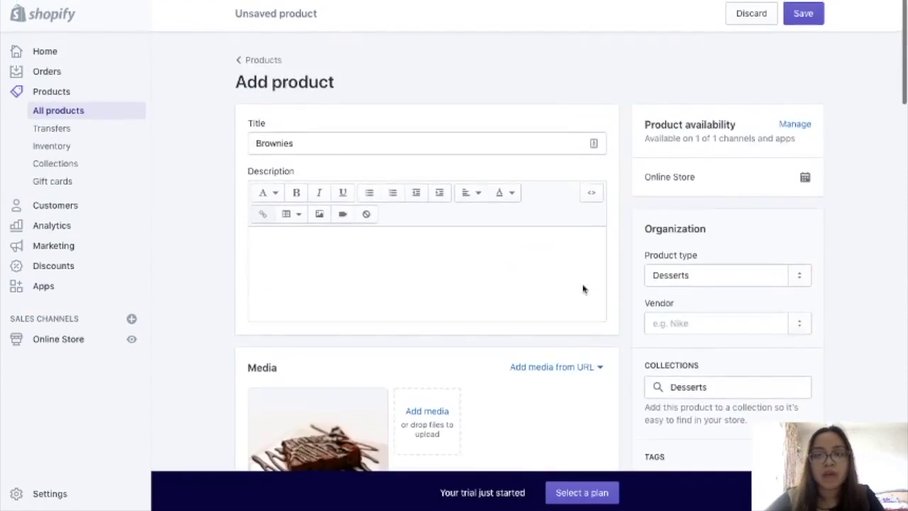
- Save the Brownies product and open its storefront preview
{"action": "left_click", "coordinate": [809, 11]}
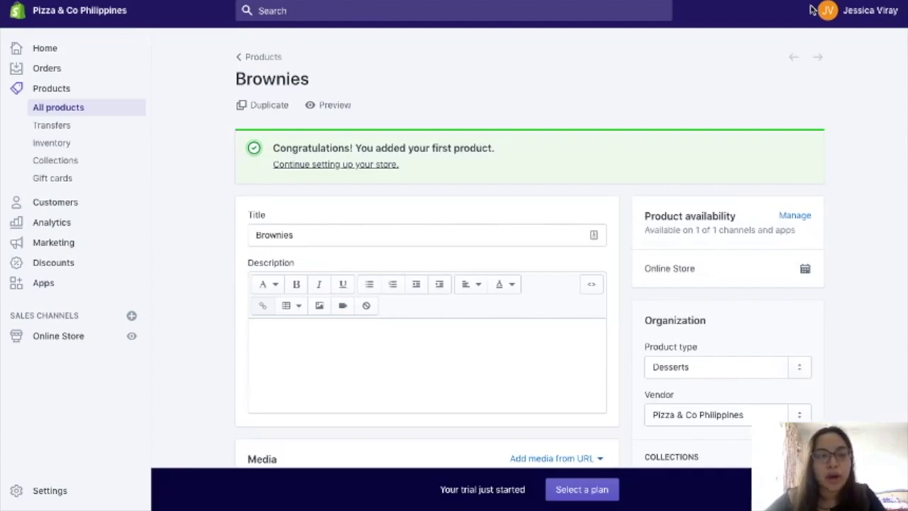
{"action": "left_click", "coordinate": [333, 106]}
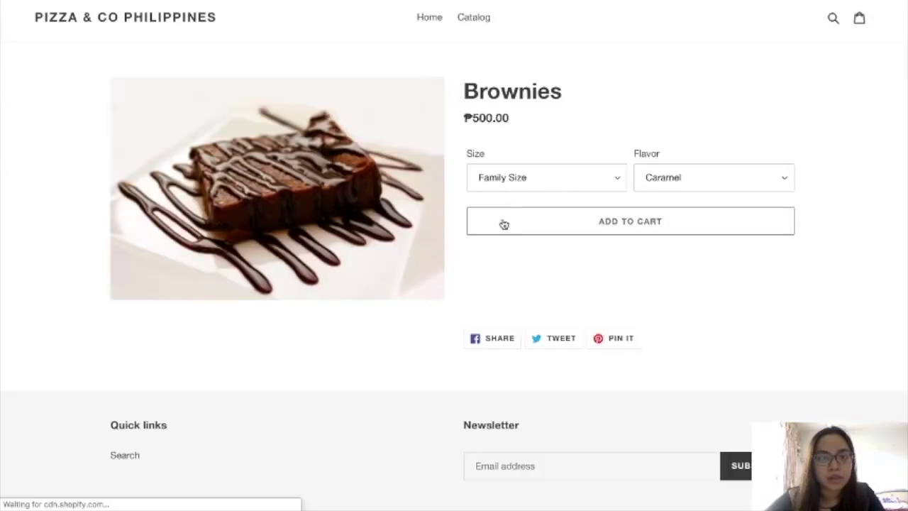
{"action": "scroll", "coordinate": [860, 247], "scroll_direction": "down", "scroll_amount": 3}
{"action": "scroll", "coordinate": [859, 247], "scroll_direction": "up", "scroll_amount": 3}
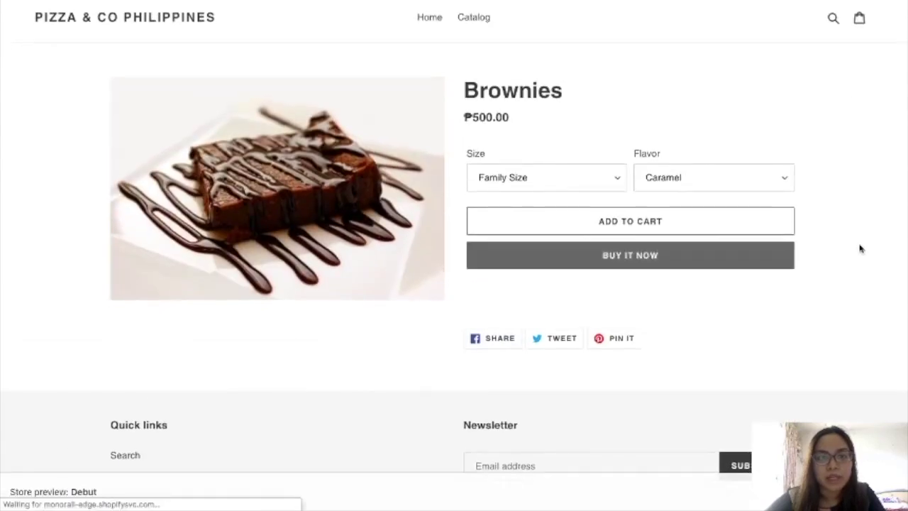
- Try Pan Size, Bite Sized, Chocolate, Rocky Road and Family Size on the preview to compare prices
{"action": "left_click", "coordinate": [614, 178]}
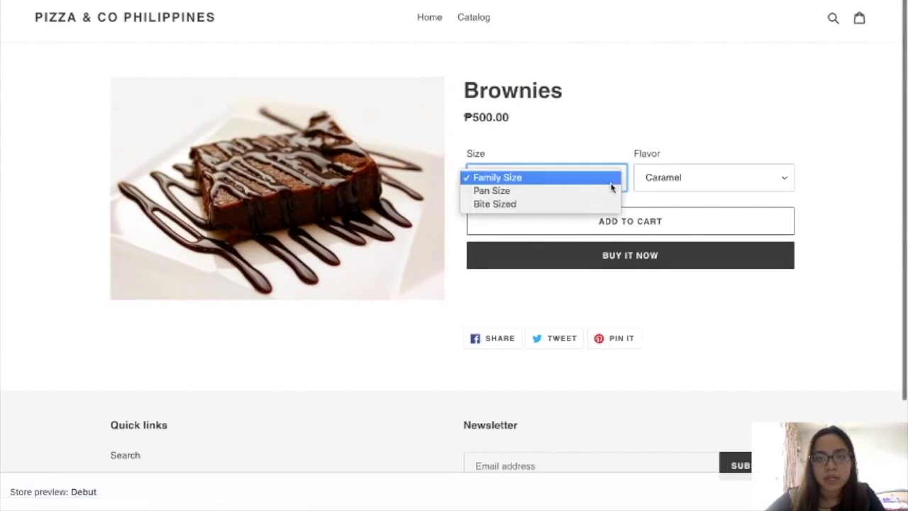
{"action": "left_click", "coordinate": [605, 195]}
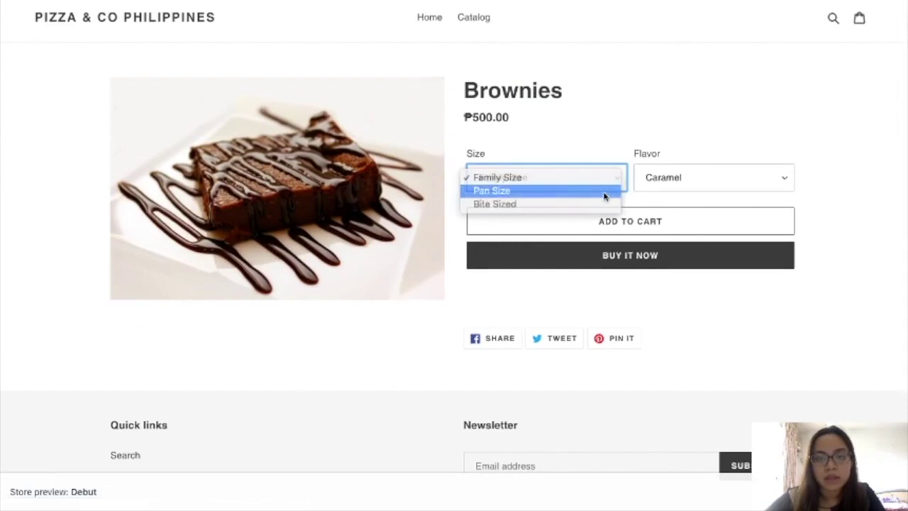
{"action": "left_click", "coordinate": [614, 178]}
{"action": "left_click", "coordinate": [607, 197]}
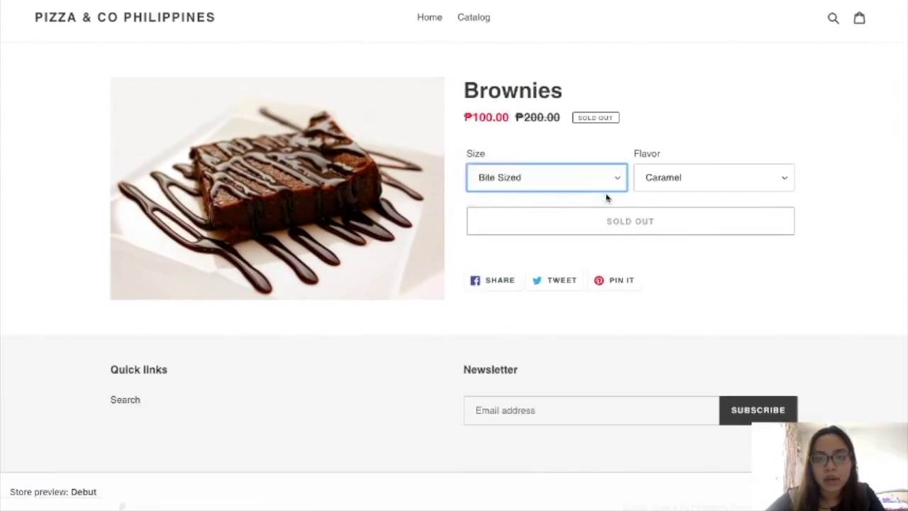
{"action": "left_click", "coordinate": [699, 178]}
{"action": "left_click", "coordinate": [701, 191]}
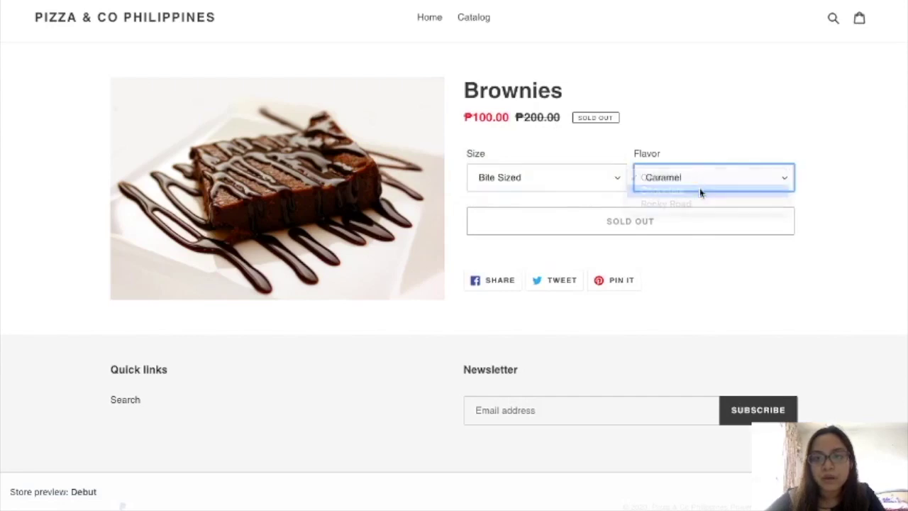
{"action": "left_click", "coordinate": [697, 180]}
{"action": "left_click", "coordinate": [698, 193]}
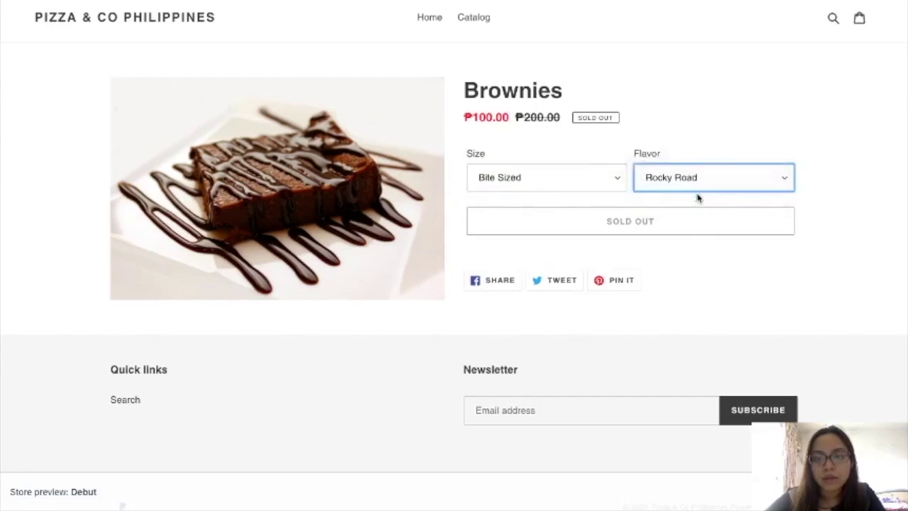
{"action": "left_click", "coordinate": [608, 180]}
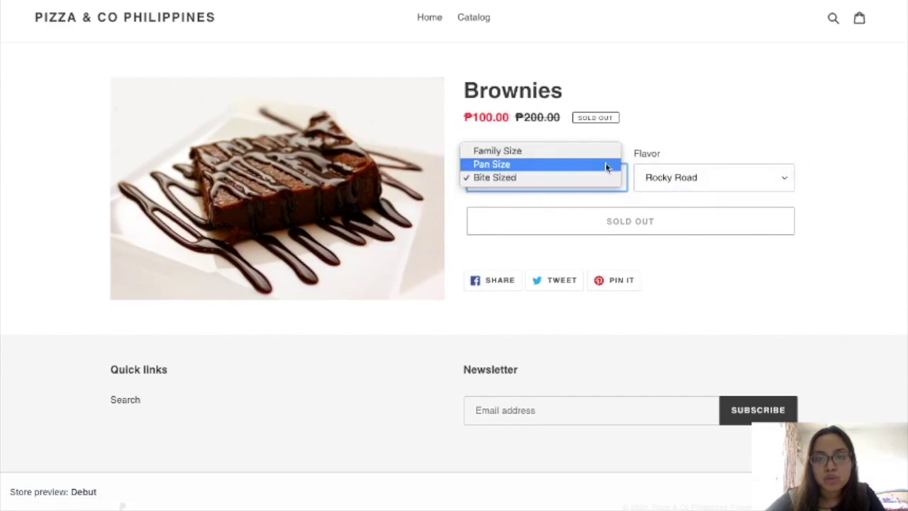
{"action": "left_click", "coordinate": [609, 164]}
{"action": "left_click", "coordinate": [608, 180]}
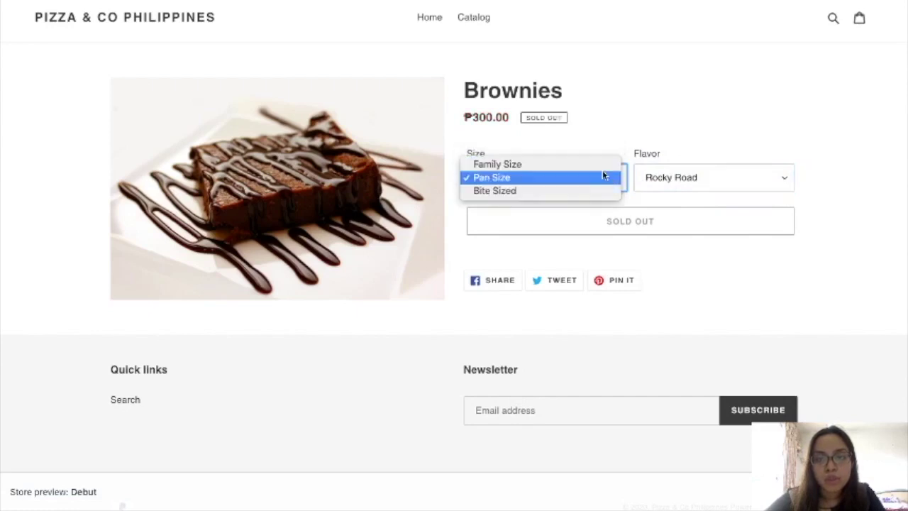
{"action": "left_click", "coordinate": [603, 168]}
{"action": "scroll", "coordinate": [590, 310], "scroll_direction": "down", "scroll_amount": 2}
{"action": "scroll", "coordinate": [590, 310], "scroll_direction": "up", "scroll_amount": 2}
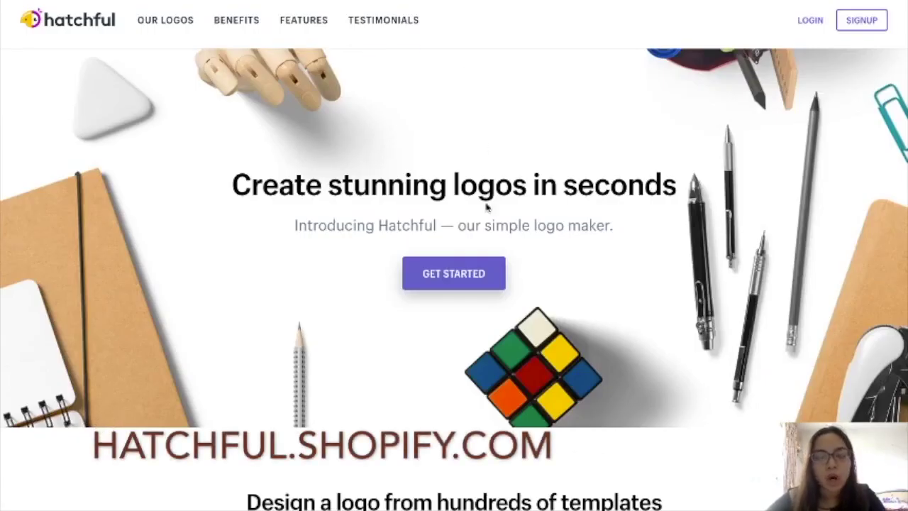
- Start a new Hatchful logo with Food and drink as the business space
{"action": "left_click", "coordinate": [469, 284]}
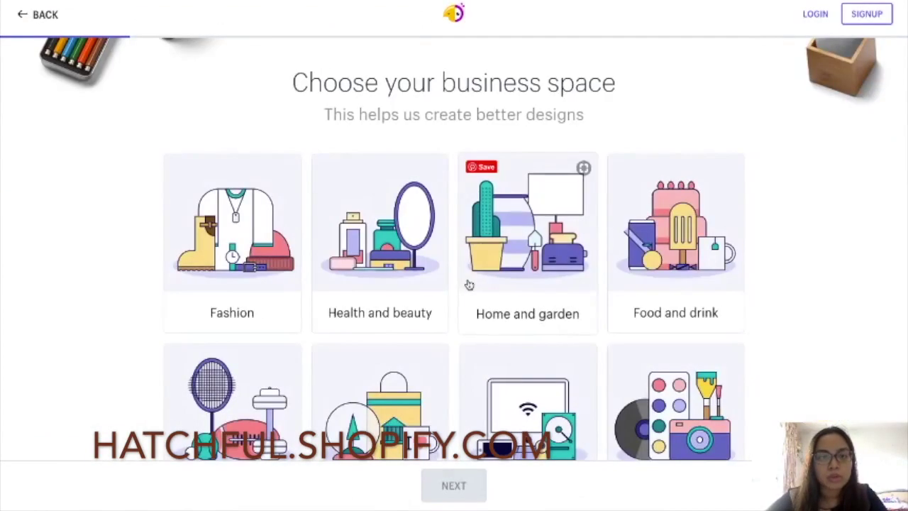
{"action": "right_click", "coordinate": [694, 316]}
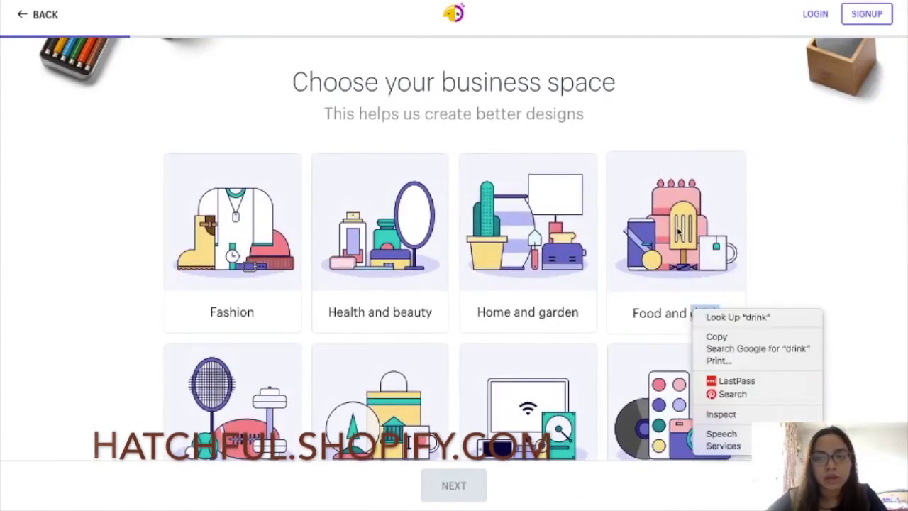
{"action": "left_click", "coordinate": [656, 245]}
{"action": "left_click", "coordinate": [656, 245]}
{"action": "left_click", "coordinate": [458, 495]}
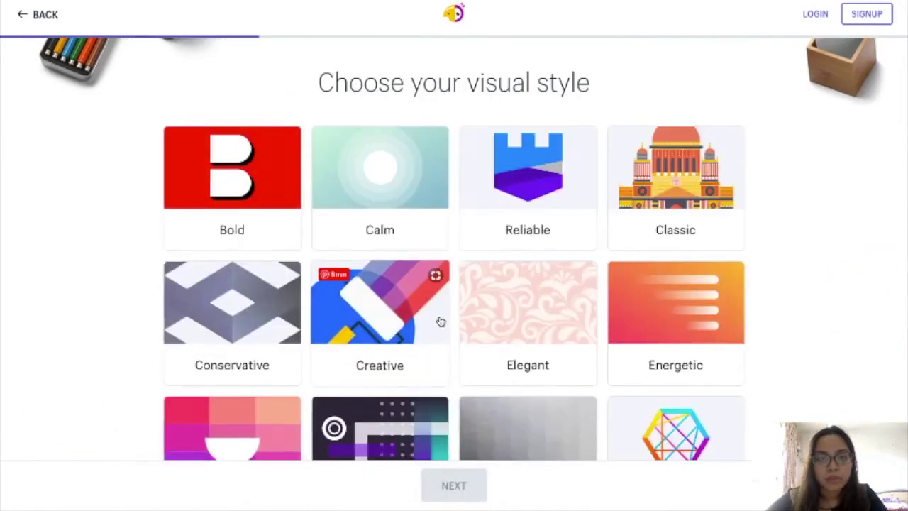
- Choose the Friendly visual style and continue to the business name step
{"action": "scroll", "coordinate": [440, 320], "scroll_direction": "down", "scroll_amount": 1}
{"action": "scroll", "coordinate": [440, 321], "scroll_direction": "down", "scroll_amount": 5}
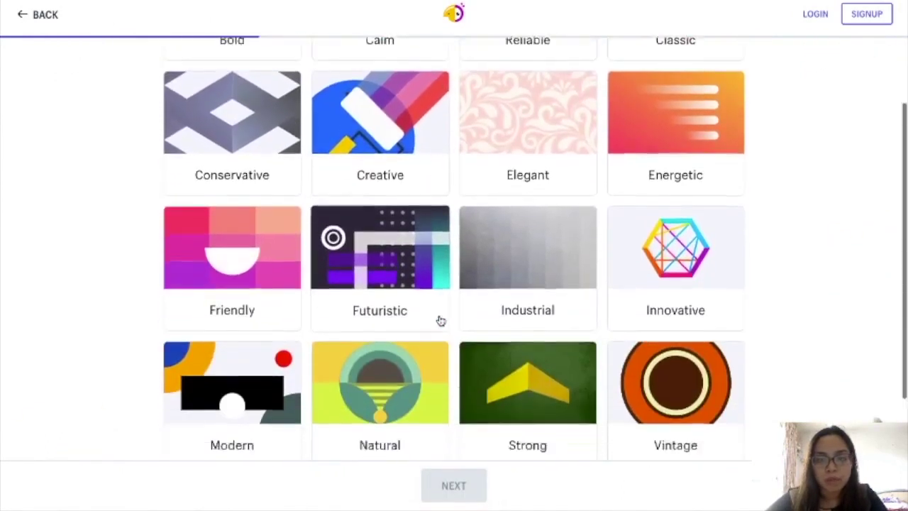
{"action": "scroll", "coordinate": [440, 320], "scroll_direction": "down", "scroll_amount": 1}
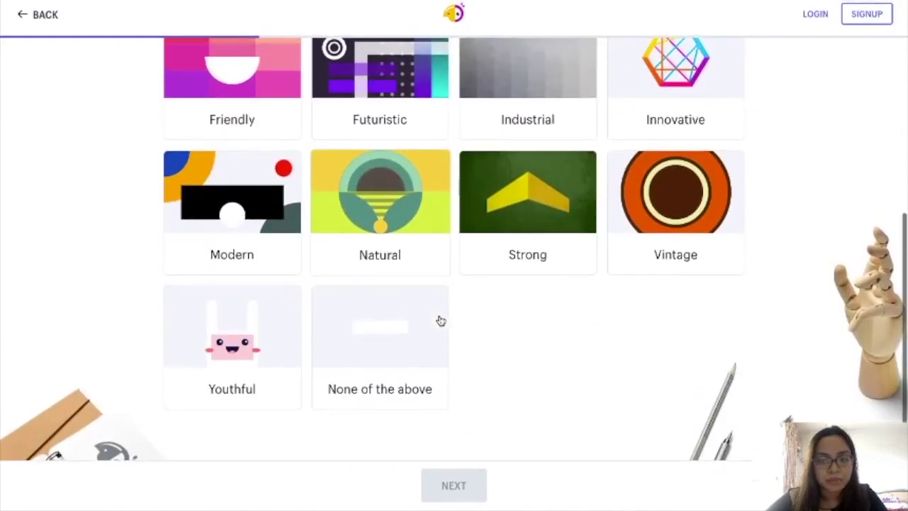
{"action": "scroll", "coordinate": [440, 320], "scroll_direction": "up", "scroll_amount": 3}
{"action": "scroll", "coordinate": [440, 321], "scroll_direction": "up", "scroll_amount": 2}
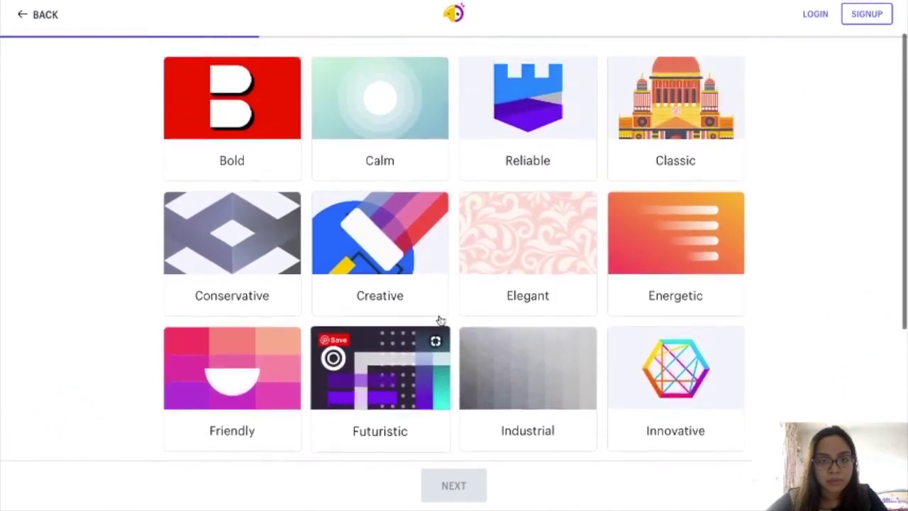
{"action": "scroll", "coordinate": [440, 320], "scroll_direction": "down", "scroll_amount": 2}
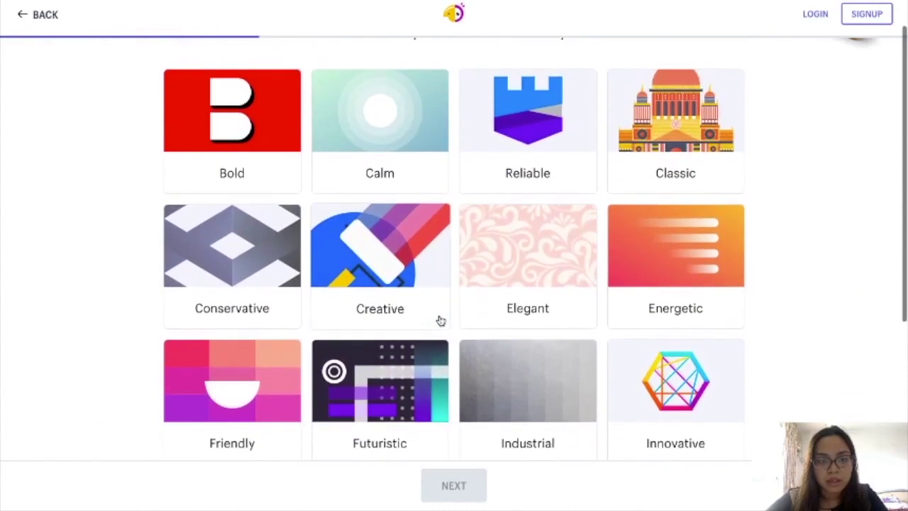
{"action": "scroll", "coordinate": [440, 321], "scroll_direction": "down", "scroll_amount": 2}
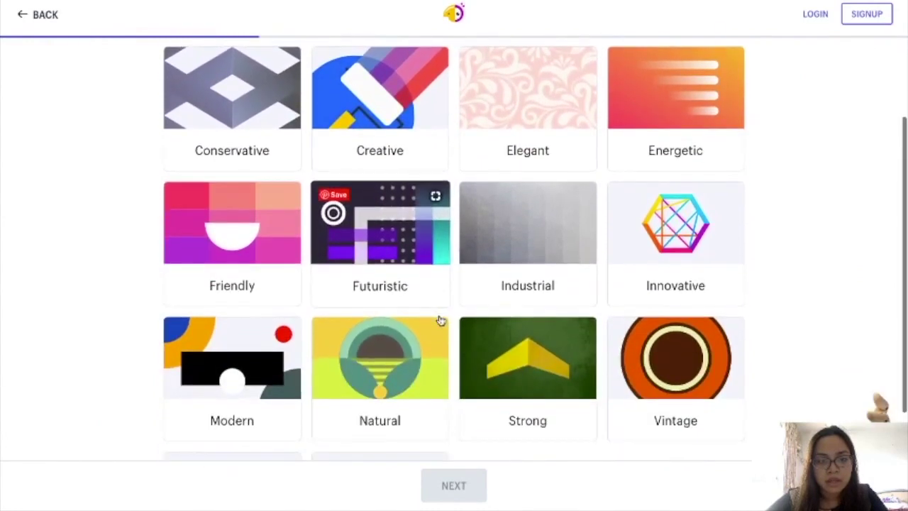
{"action": "left_click", "coordinate": [268, 235]}
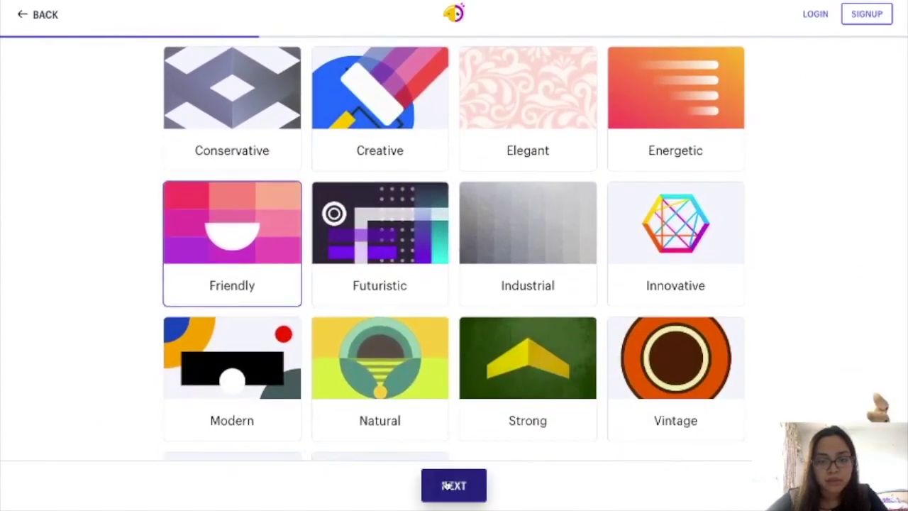
{"action": "left_click", "coordinate": [454, 485]}
- Enter business name 'Pizza & Co Philippines' and slogan 'The best pizza in town!'
{"action": "left_click", "coordinate": [395, 182]}
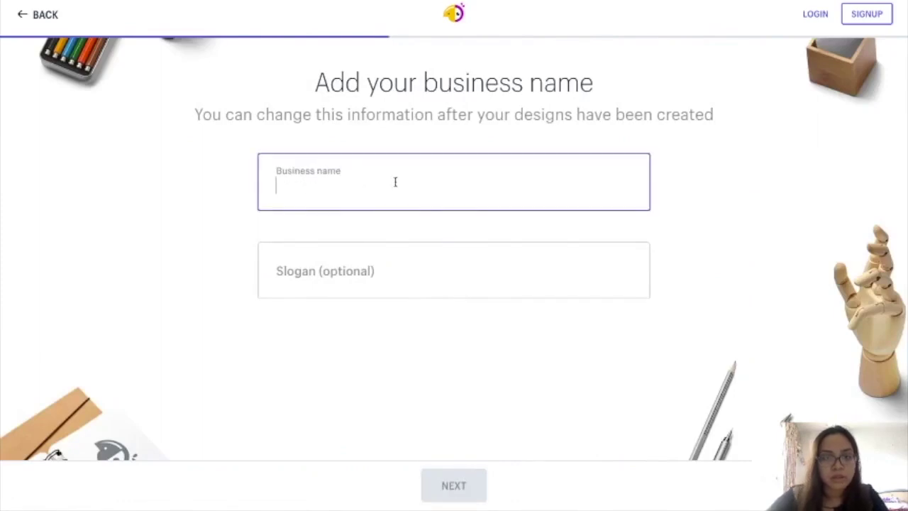
{"action": "type", "text": "Pizza & Co Philippines"}
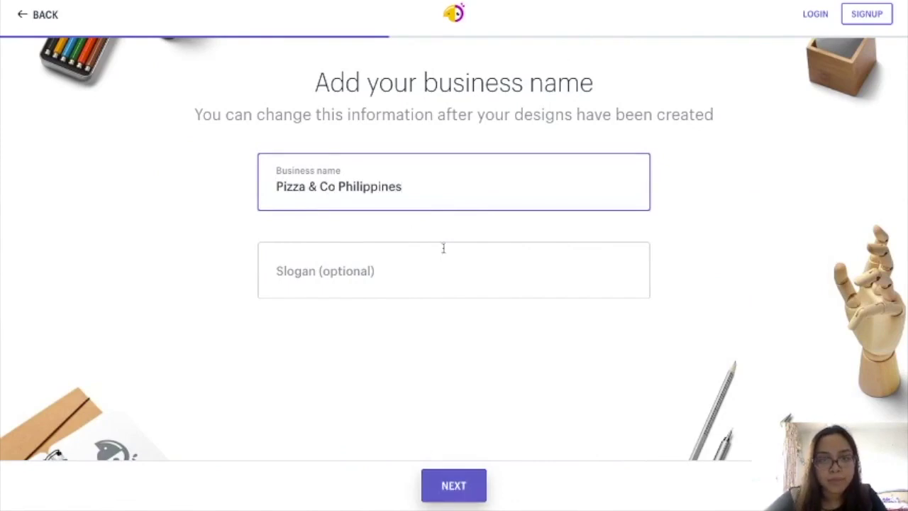
{"action": "left_click", "coordinate": [444, 247]}
{"action": "type", "text": "The"}
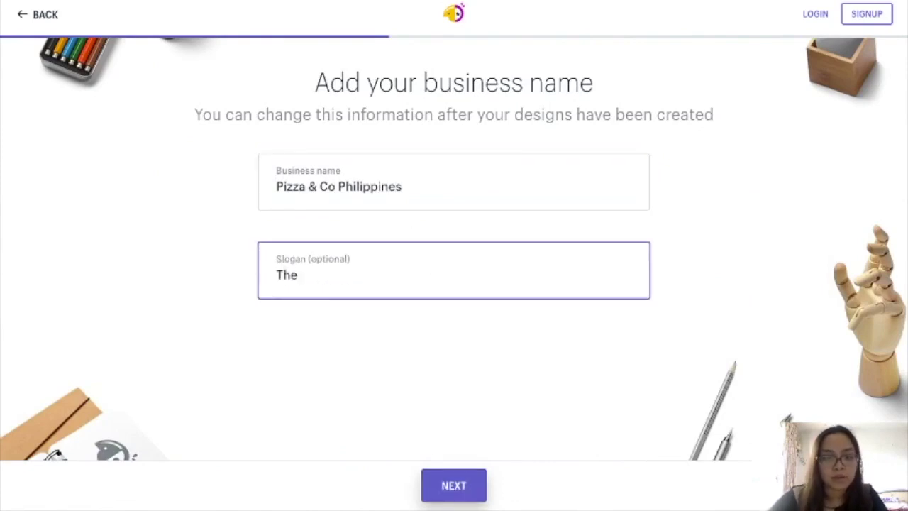
{"action": "type", "text": " best pizza in town!"}
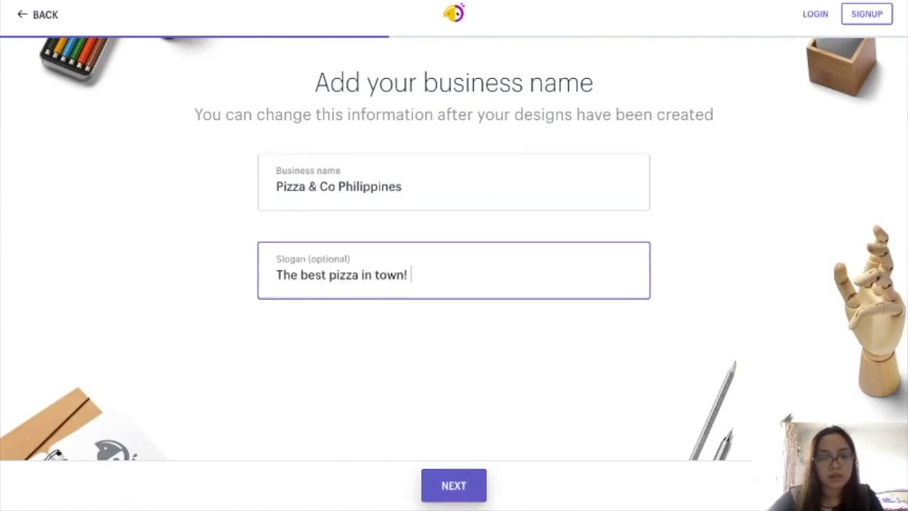
{"action": "left_click", "coordinate": [443, 485]}
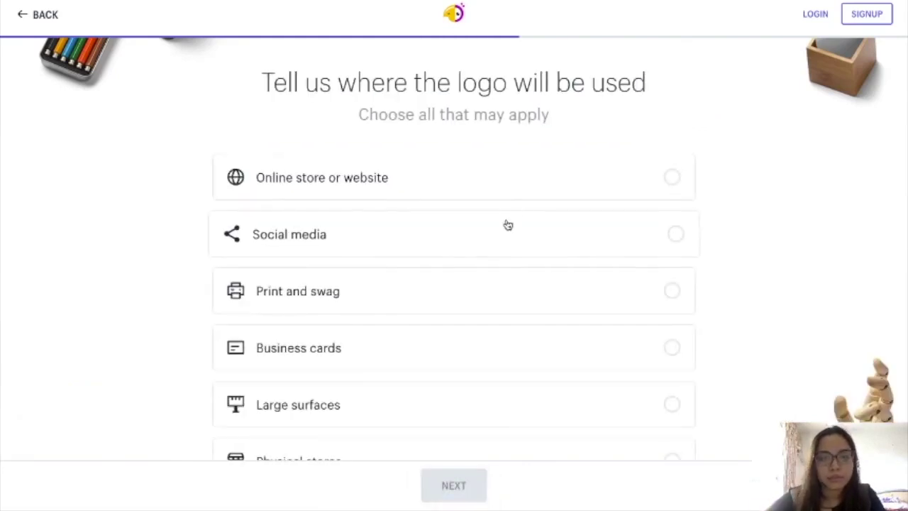
- Mark the logo for online store or website use and browse the generated designs
{"action": "left_click", "coordinate": [529, 171]}
{"action": "left_click", "coordinate": [451, 490]}
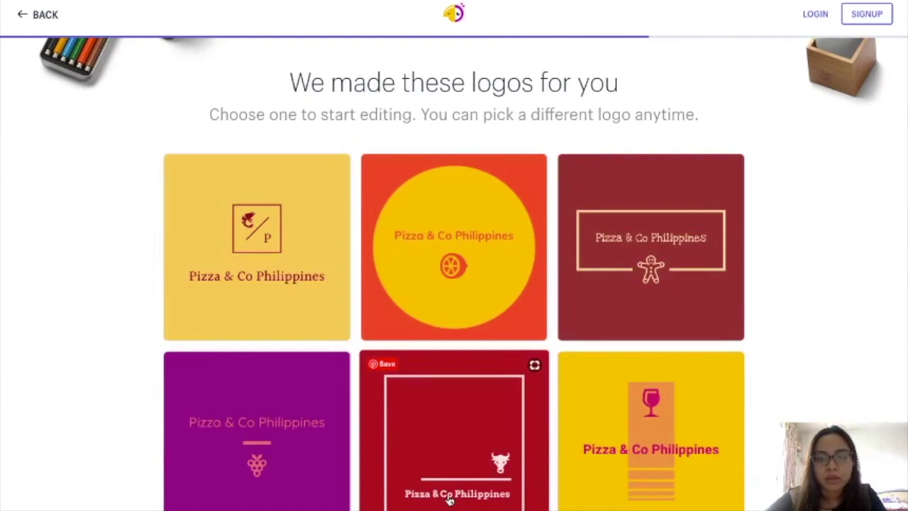
{"action": "scroll", "coordinate": [830, 232], "scroll_direction": "up", "scroll_amount": 1}
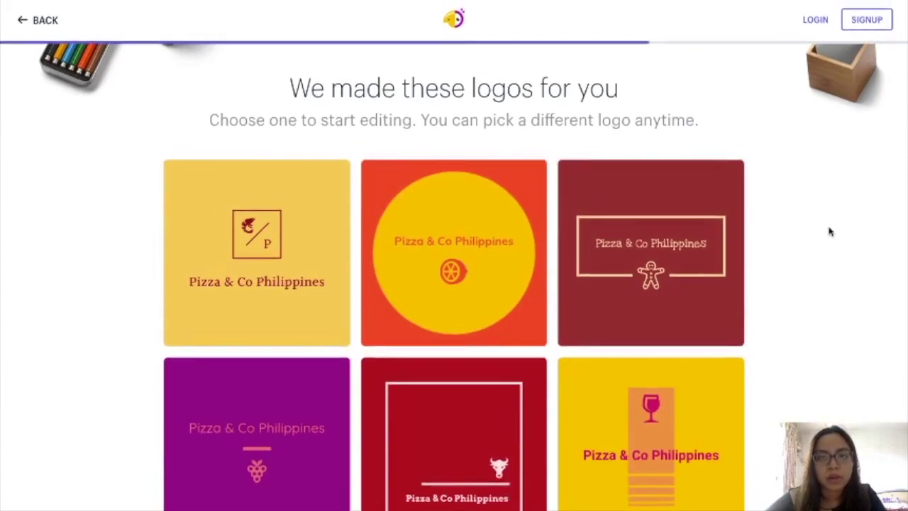
{"action": "scroll", "coordinate": [830, 232], "scroll_direction": "down", "scroll_amount": 3}
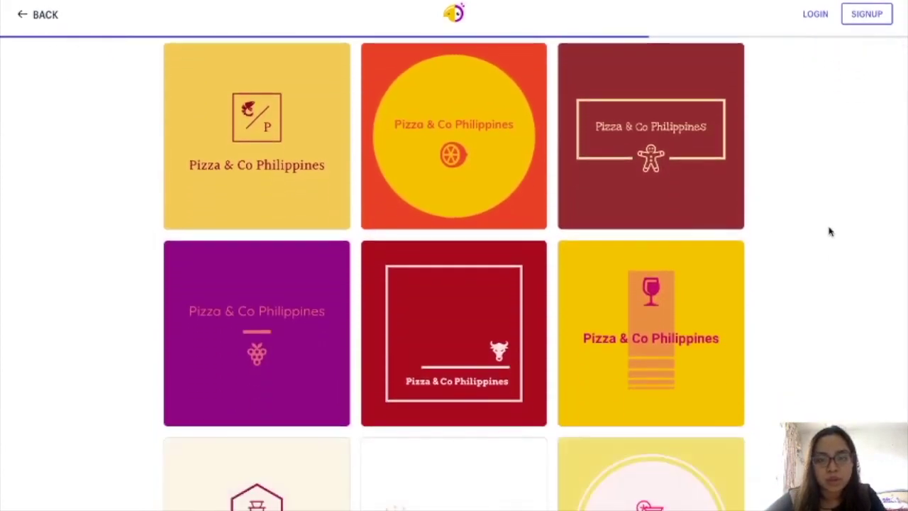
{"action": "scroll", "coordinate": [831, 232], "scroll_direction": "down", "scroll_amount": 6}
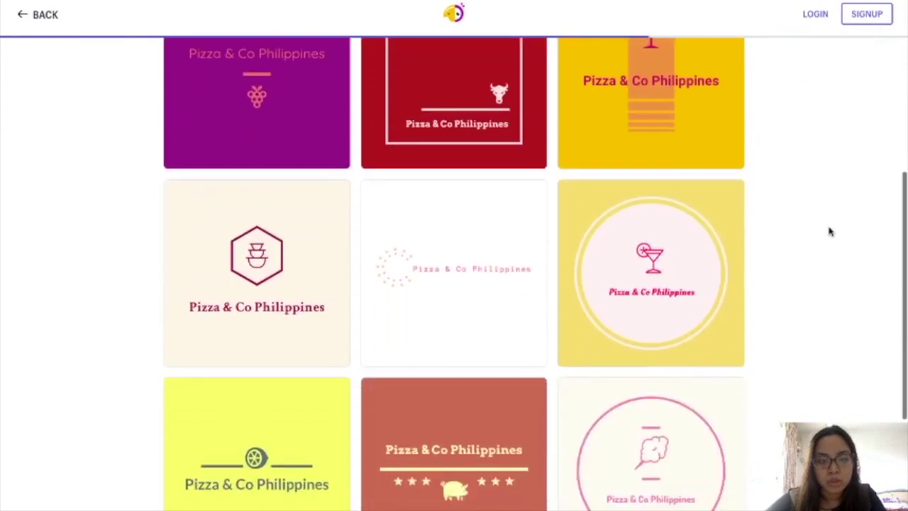
{"action": "scroll", "coordinate": [830, 231], "scroll_direction": "down", "scroll_amount": 4}
{"action": "scroll", "coordinate": [830, 232], "scroll_direction": "down", "scroll_amount": 3}
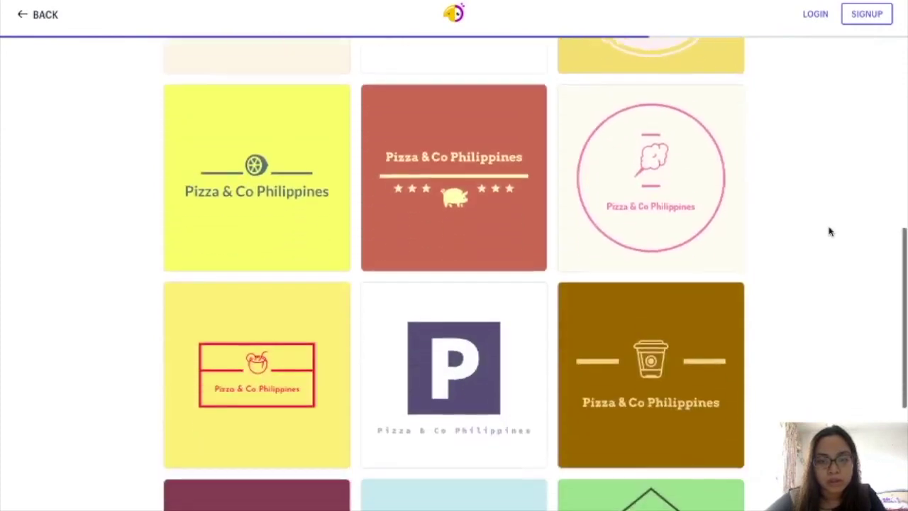
{"action": "scroll", "coordinate": [830, 232], "scroll_direction": "down", "scroll_amount": 5}
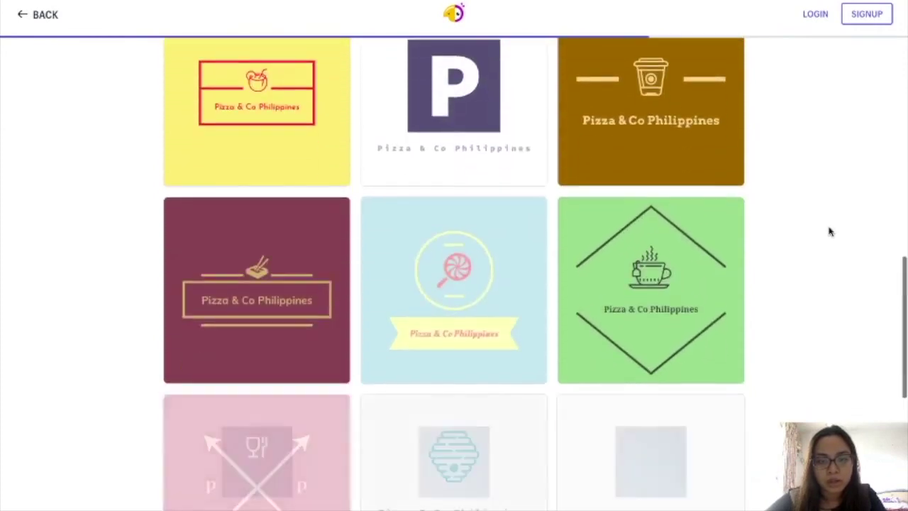
{"action": "scroll", "coordinate": [831, 231], "scroll_direction": "down", "scroll_amount": 2}
{"action": "scroll", "coordinate": [831, 231], "scroll_direction": "down", "scroll_amount": 3}
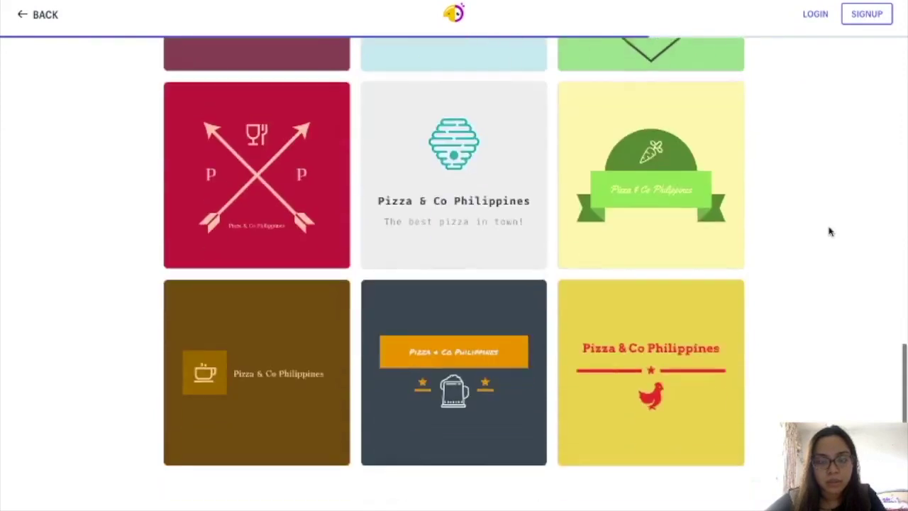
{"action": "scroll", "coordinate": [830, 231], "scroll_direction": "down", "scroll_amount": 5}
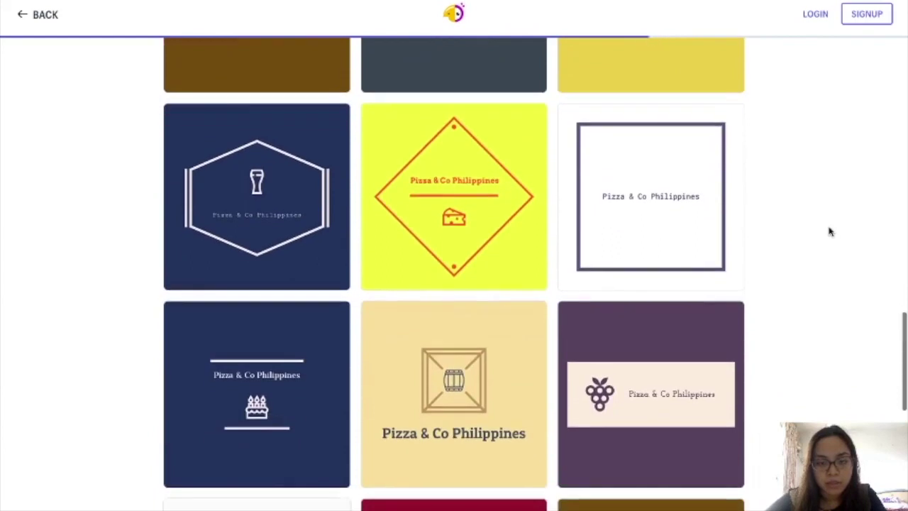
{"action": "scroll", "coordinate": [830, 231], "scroll_direction": "down", "scroll_amount": 3}
{"action": "scroll", "coordinate": [831, 231], "scroll_direction": "down", "scroll_amount": 6}
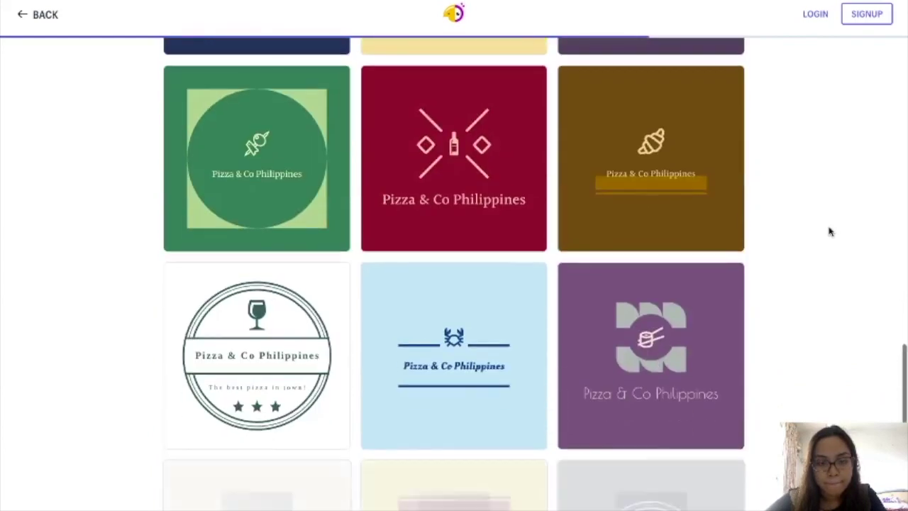
{"action": "scroll", "coordinate": [830, 231], "scroll_direction": "down", "scroll_amount": 1}
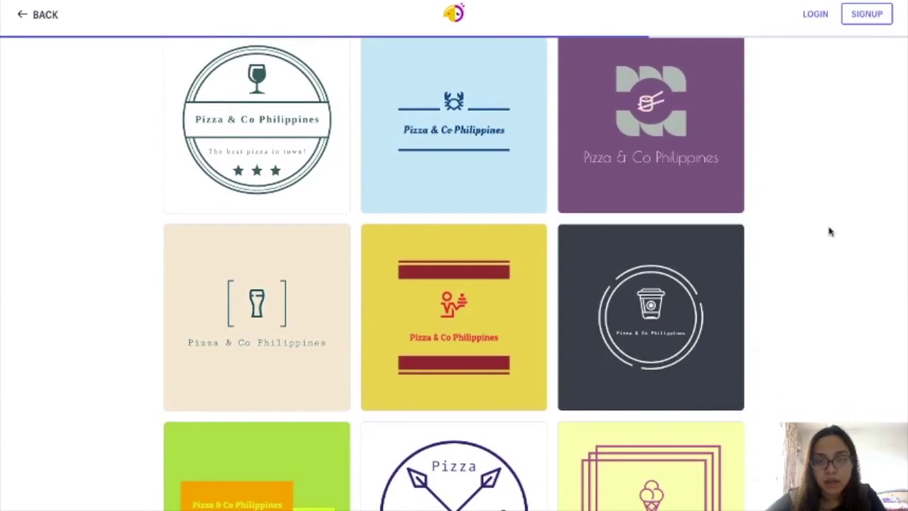
{"action": "scroll", "coordinate": [830, 231], "scroll_direction": "down", "scroll_amount": 1}
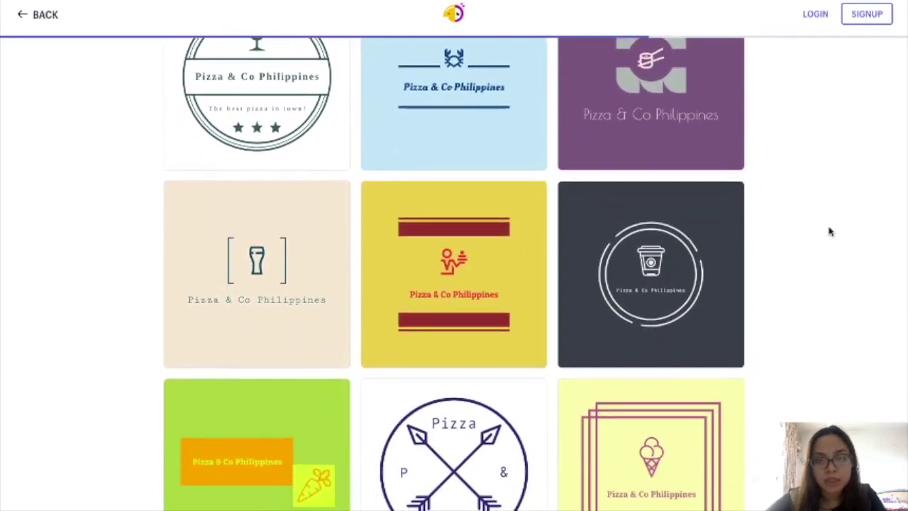
{"action": "scroll", "coordinate": [830, 232], "scroll_direction": "up", "scroll_amount": 1}
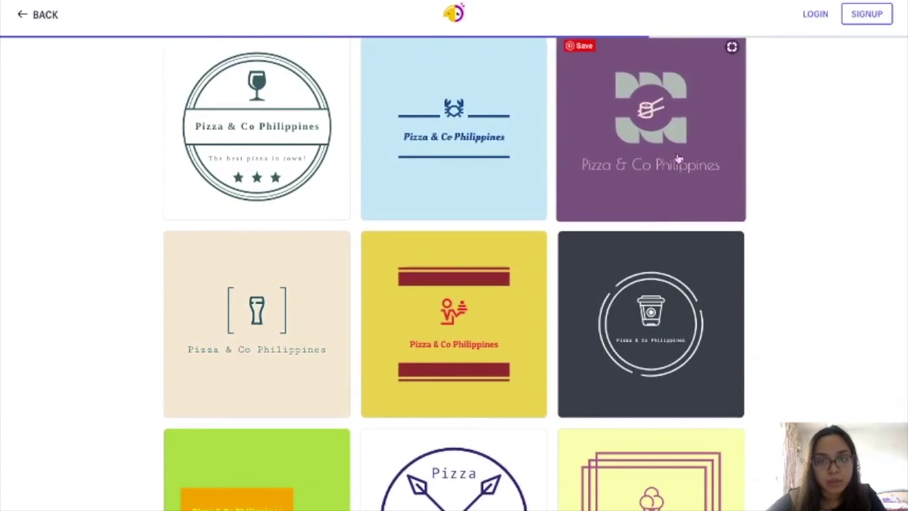
{"action": "scroll", "coordinate": [742, 334], "scroll_direction": "down", "scroll_amount": 4}
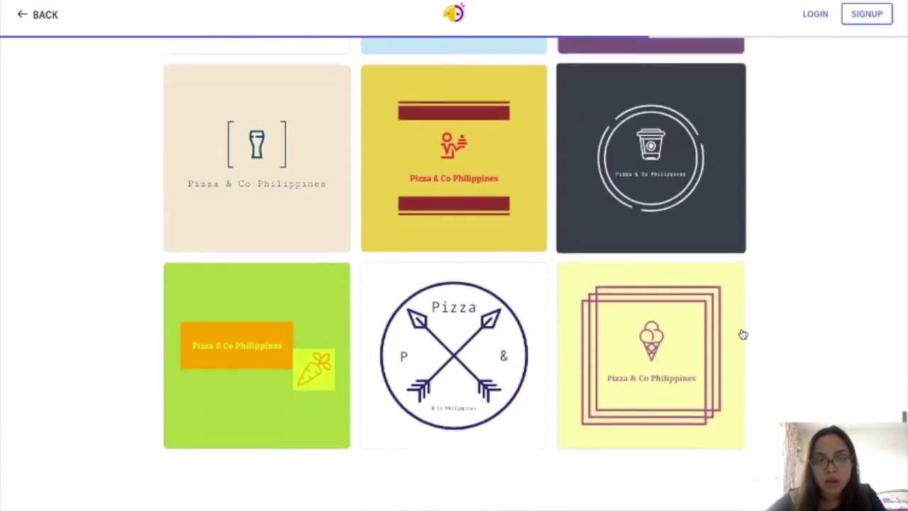
{"action": "scroll", "coordinate": [743, 334], "scroll_direction": "up", "scroll_amount": 3}
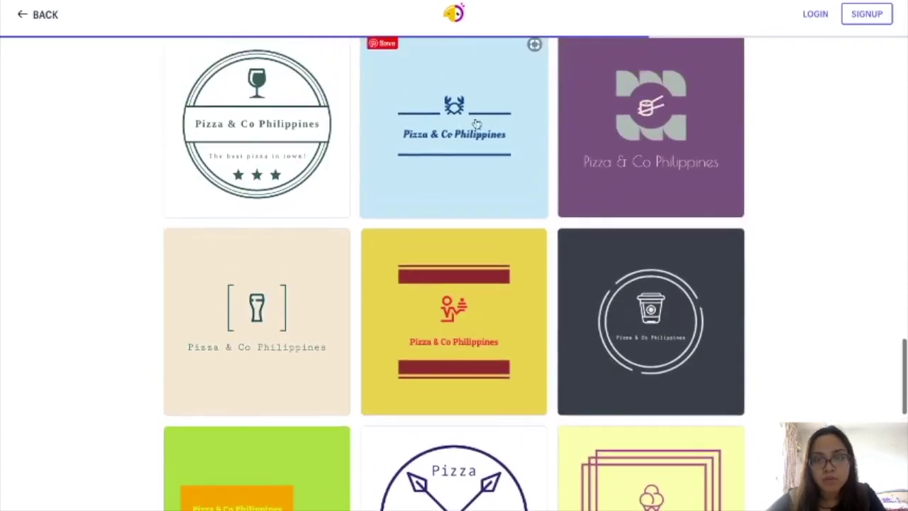
{"action": "scroll", "coordinate": [586, 324], "scroll_direction": "down", "scroll_amount": 3}
{"action": "scroll", "coordinate": [586, 323], "scroll_direction": "down", "scroll_amount": 3}
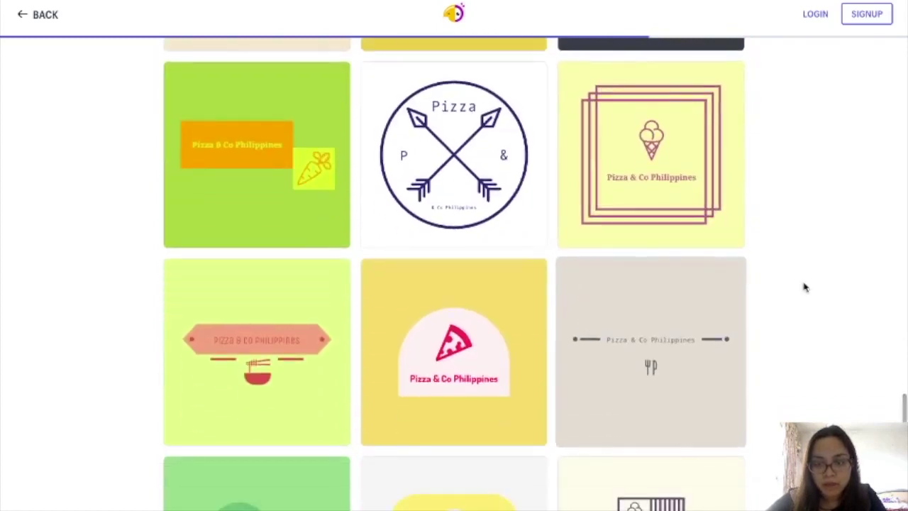
- Select the pizza-slice logo design and finish it
{"action": "left_click", "coordinate": [468, 411]}
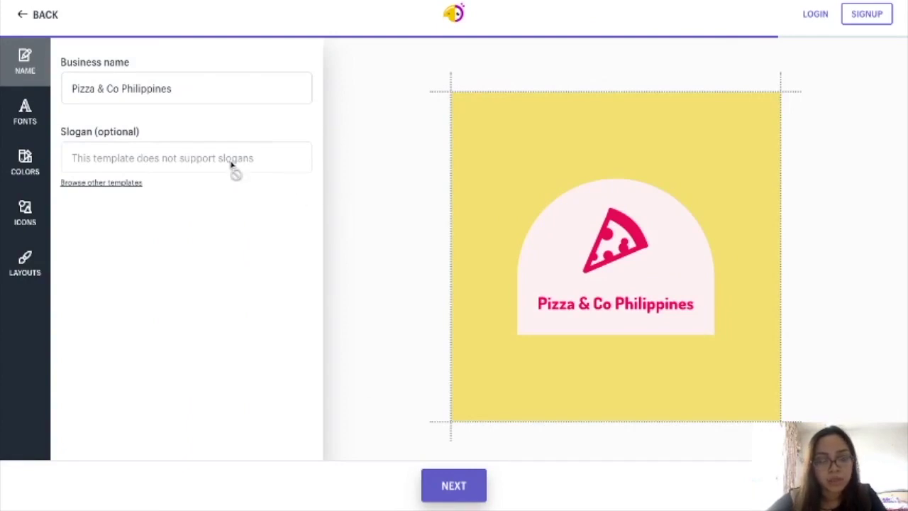
{"action": "left_click", "coordinate": [454, 485]}
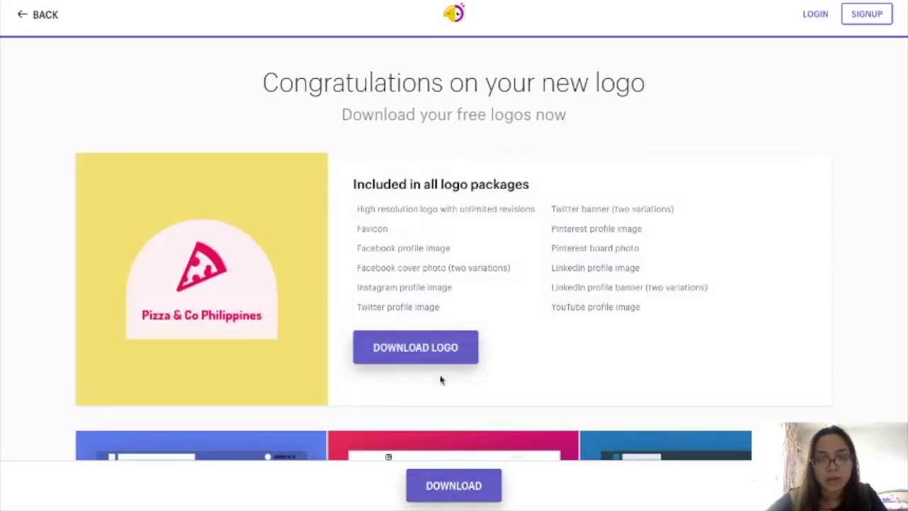
- Download the finished logo and dismiss the account sign-up prompt
{"action": "left_click", "coordinate": [428, 358]}
{"action": "key", "text": "Escape"}
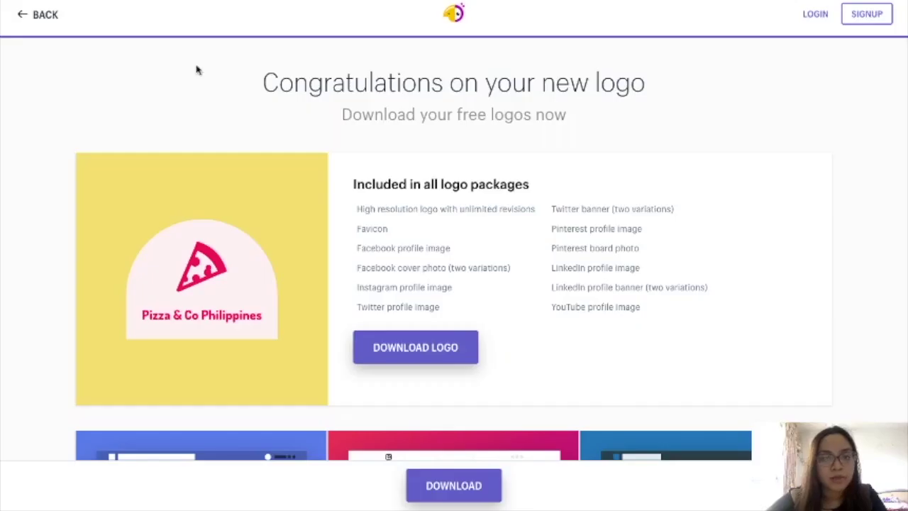
{"action": "mouse_move", "coordinate": [253, 179]}
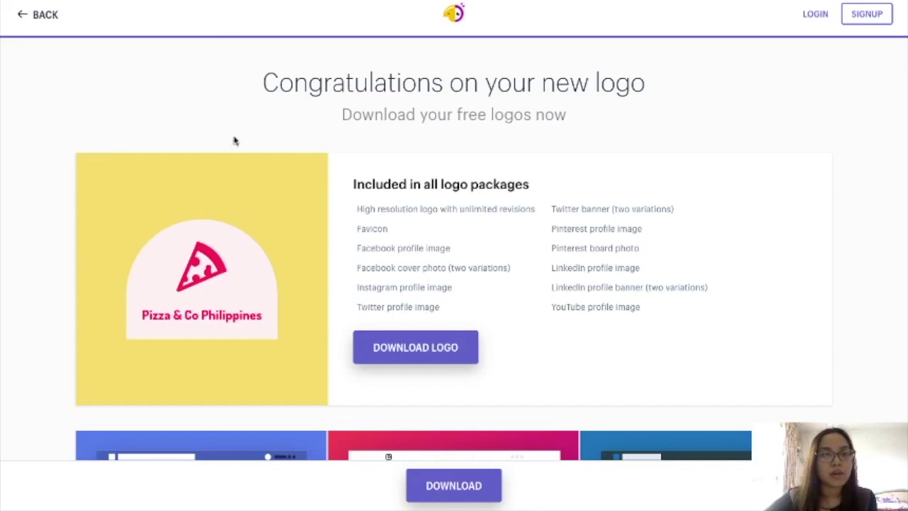
{"action": "mouse_move", "coordinate": [240, 157]}
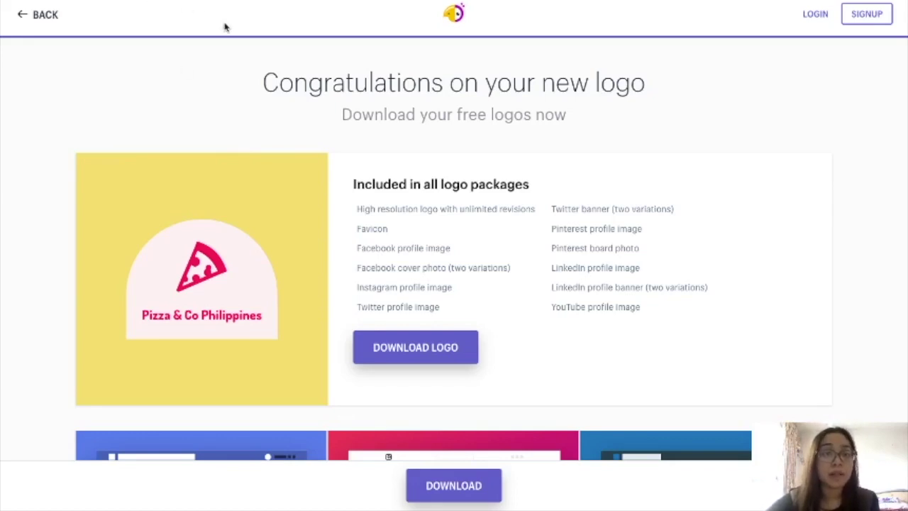
{"action": "mouse_move", "coordinate": [325, 181]}
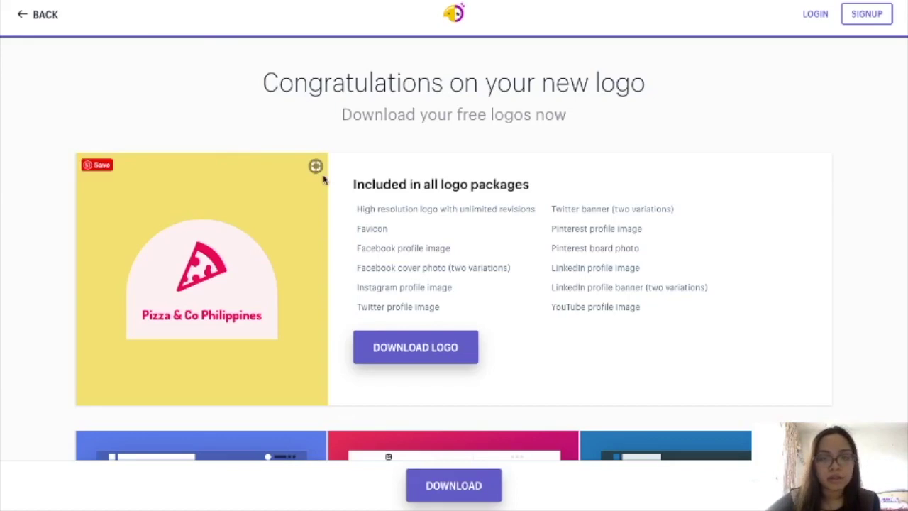
{"action": "scroll", "coordinate": [323, 181], "scroll_direction": "down", "scroll_amount": 1}
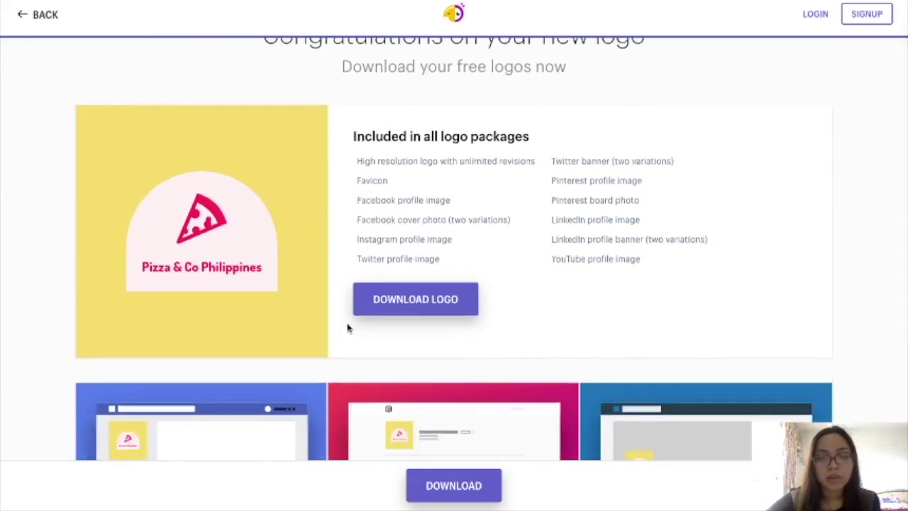
{"action": "scroll", "coordinate": [639, 209], "scroll_direction": "up", "scroll_amount": 1}
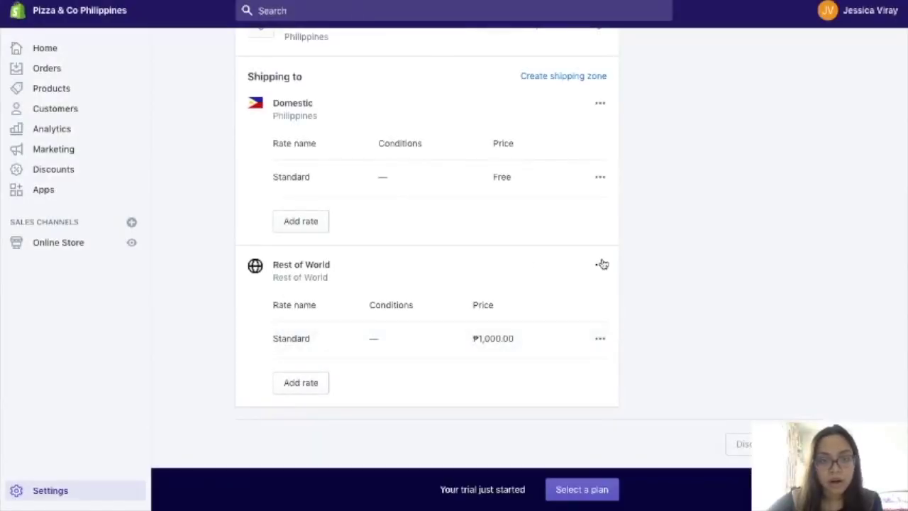
- Remove the Rest of World shipping zone, leaving 241 countries and regions uncovered
{"action": "left_click", "coordinate": [600, 267]}
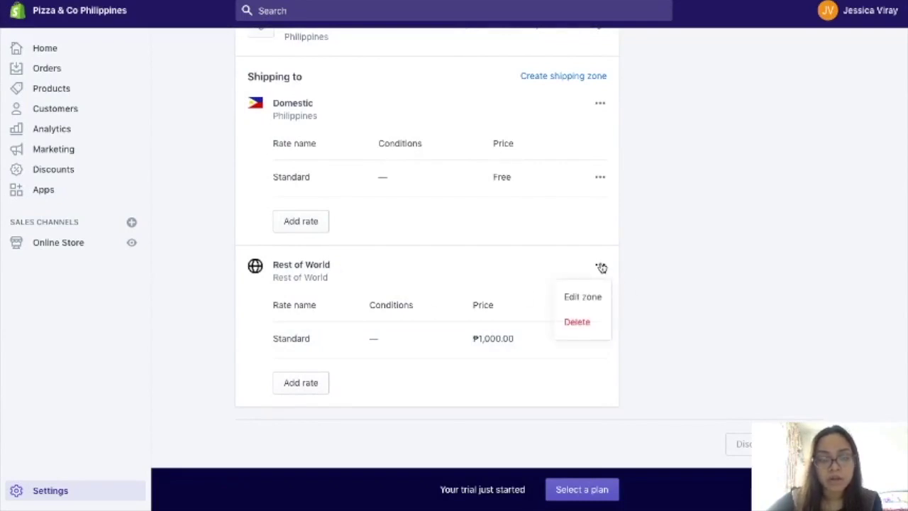
{"action": "left_click", "coordinate": [579, 325]}
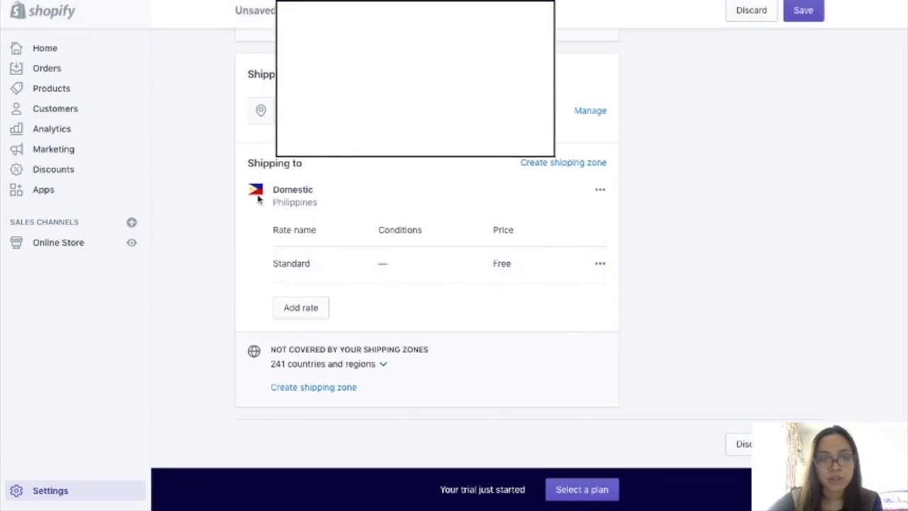
- Add a free 'Free Shipping within Metro Manila' rate and delete the Standard rate
{"action": "left_click", "coordinate": [303, 308]}
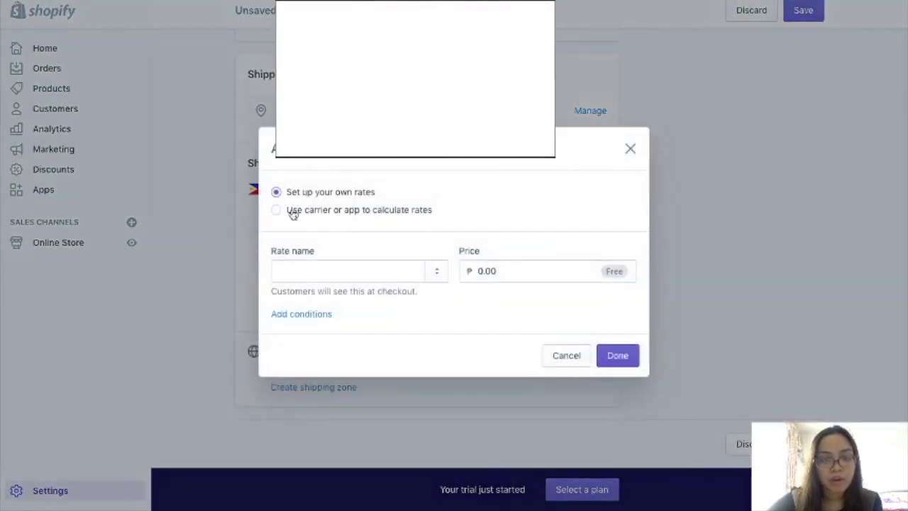
{"action": "left_click", "coordinate": [326, 272]}
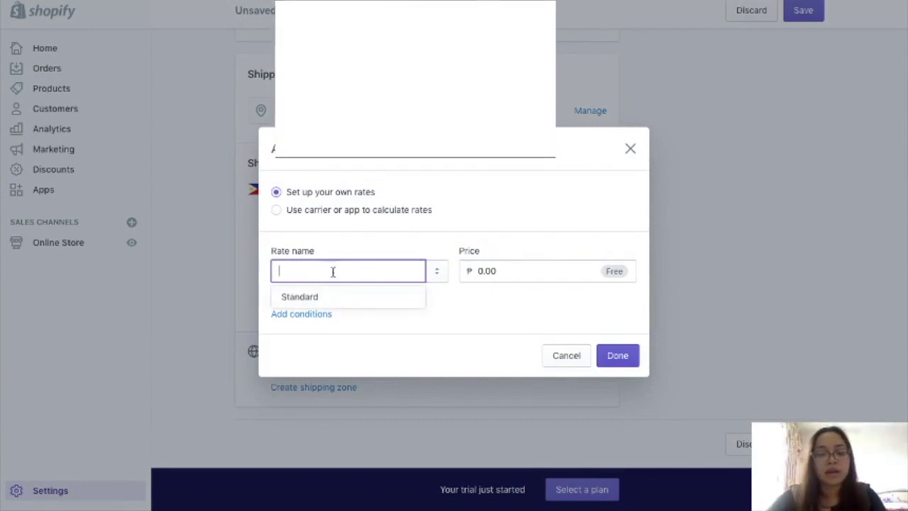
{"action": "type", "text": "Fr"}
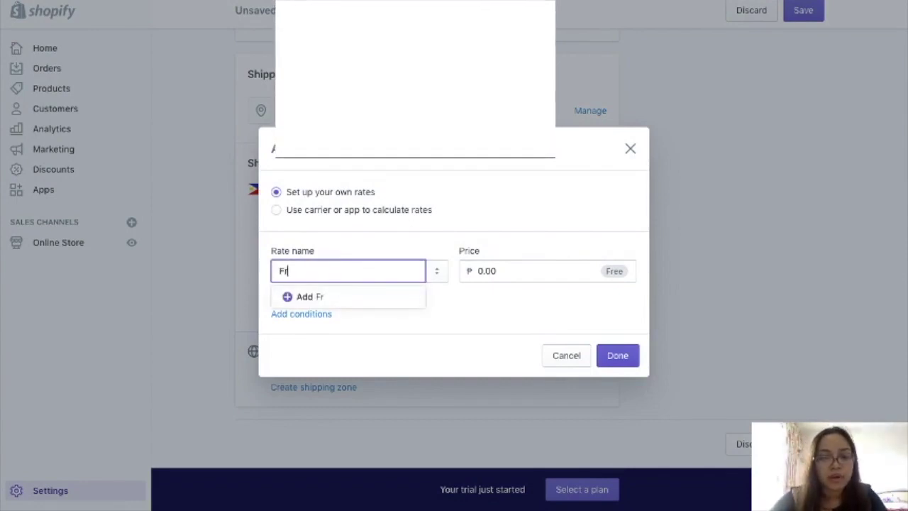
{"action": "type", "text": "ee Sh"}
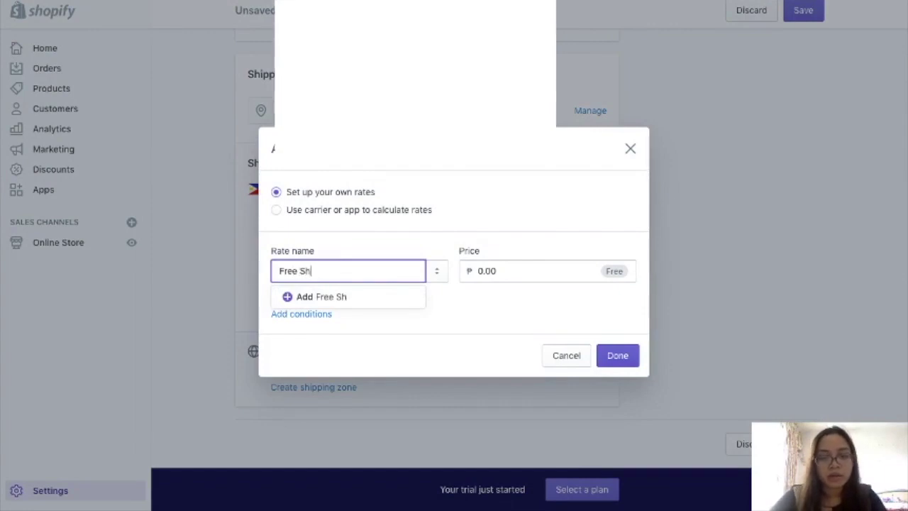
{"action": "type", "text": "ipping within "}
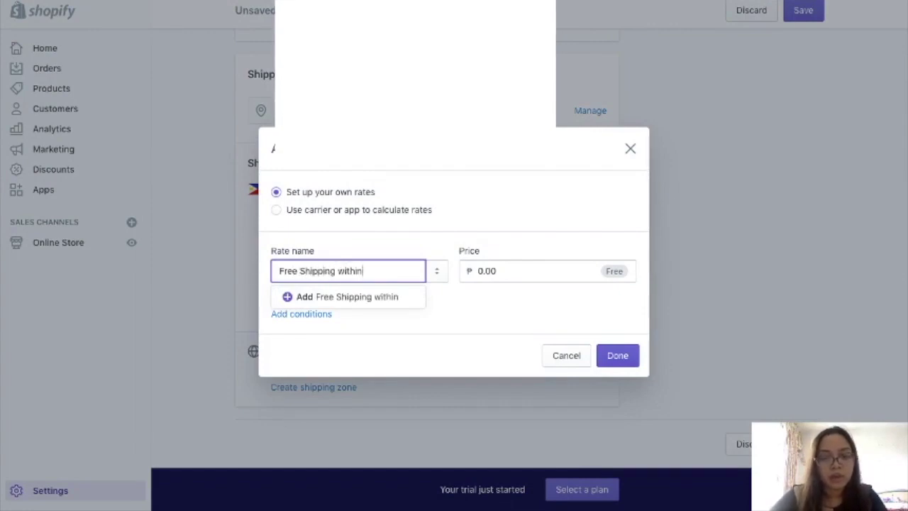
{"action": "type", "text": "Metro Mani"}
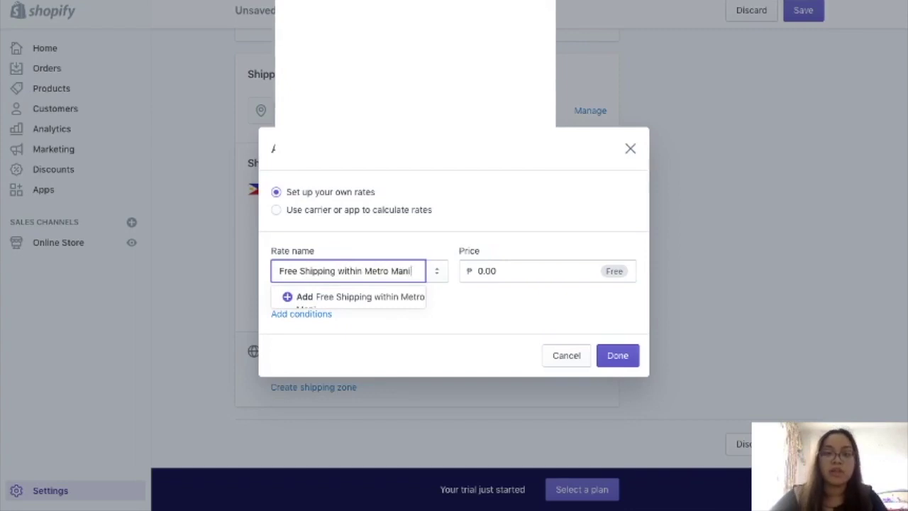
{"action": "left_click", "coordinate": [362, 298]}
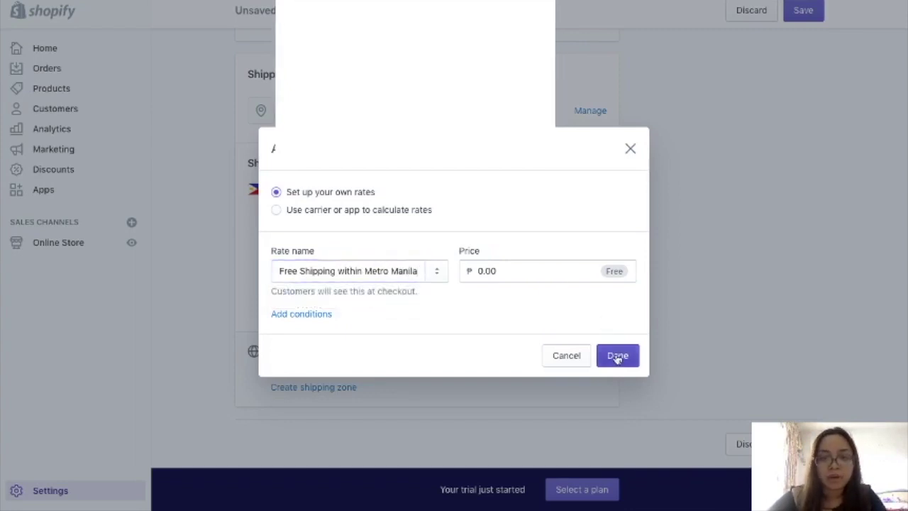
{"action": "left_click", "coordinate": [615, 356]}
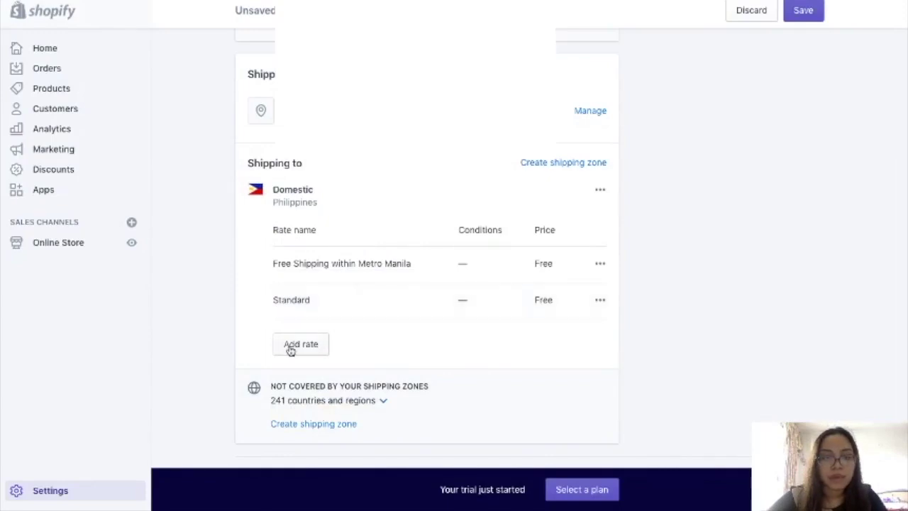
{"action": "left_click", "coordinate": [600, 301]}
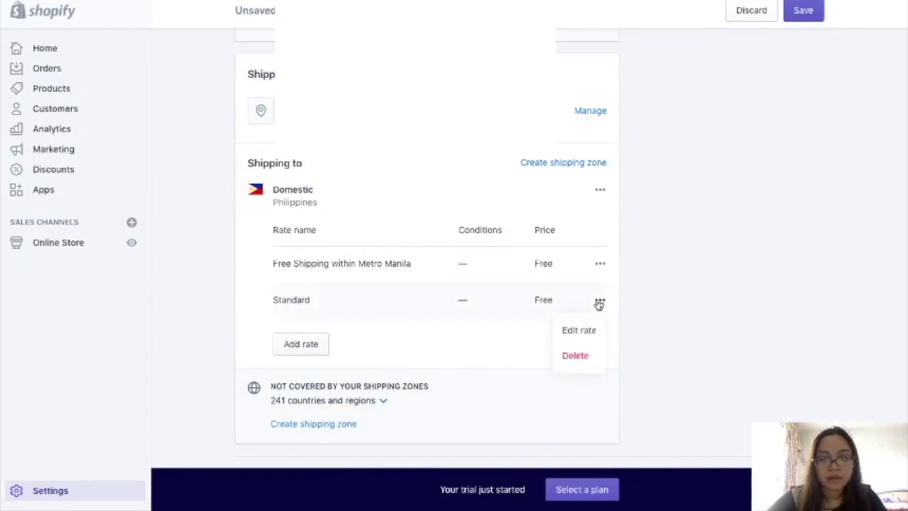
{"action": "left_click", "coordinate": [587, 357]}
- Add a Domestic rate named 'Provincial' priced at ₱150.00
{"action": "left_click", "coordinate": [320, 310]}
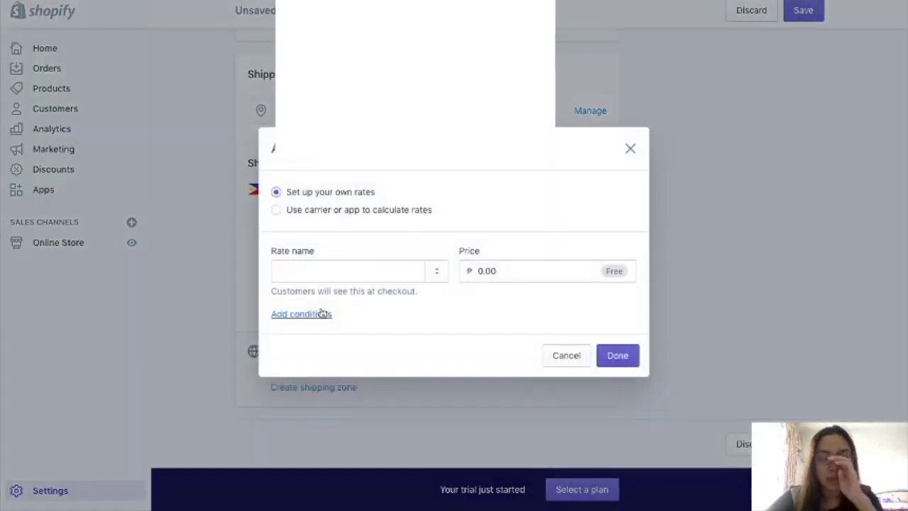
{"action": "left_click", "coordinate": [349, 264]}
{"action": "type", "text": "Proin"}
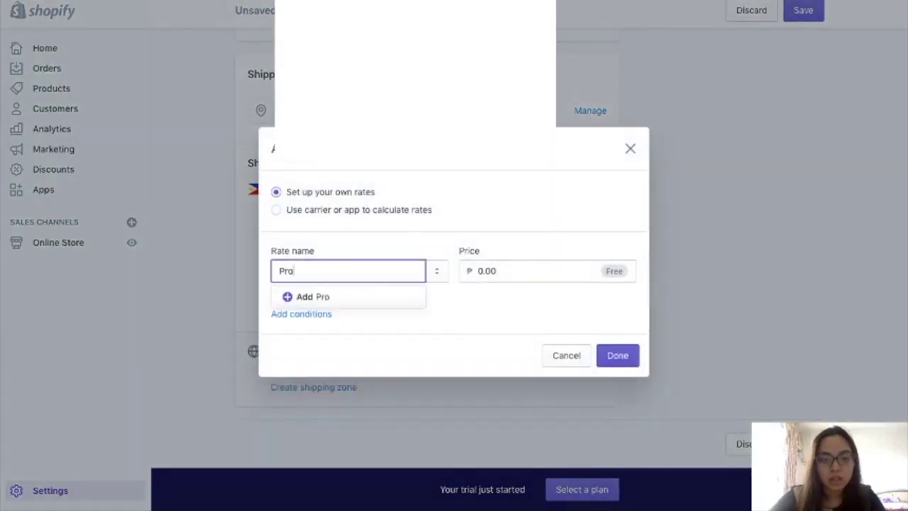
{"action": "key", "text": "BackSpace"}
{"action": "key", "text": "BackSpace"}
{"action": "type", "text": "vincial"}
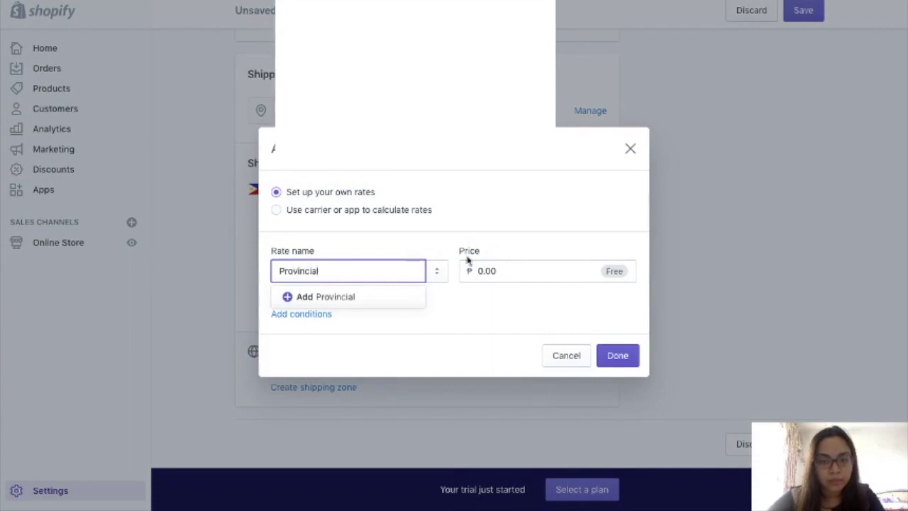
{"action": "left_click", "coordinate": [487, 270]}
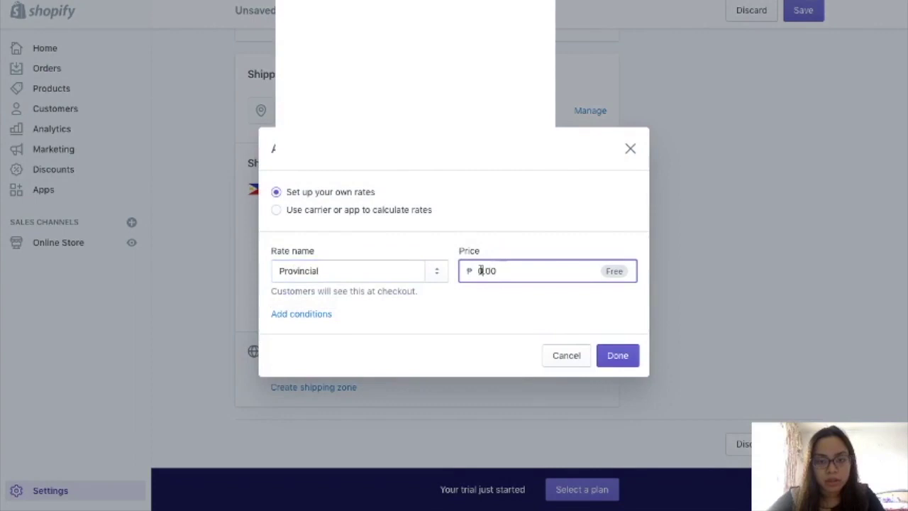
{"action": "type", "text": "1500.00"}
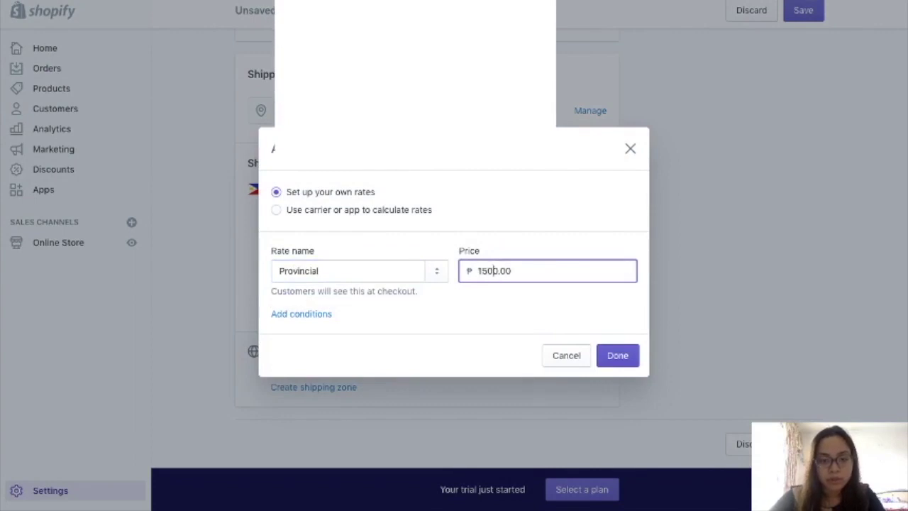
{"action": "key", "text": "Left"}
{"action": "key", "text": "Left"}
{"action": "key", "text": "Left"}
{"action": "key", "text": "BackSpace"}
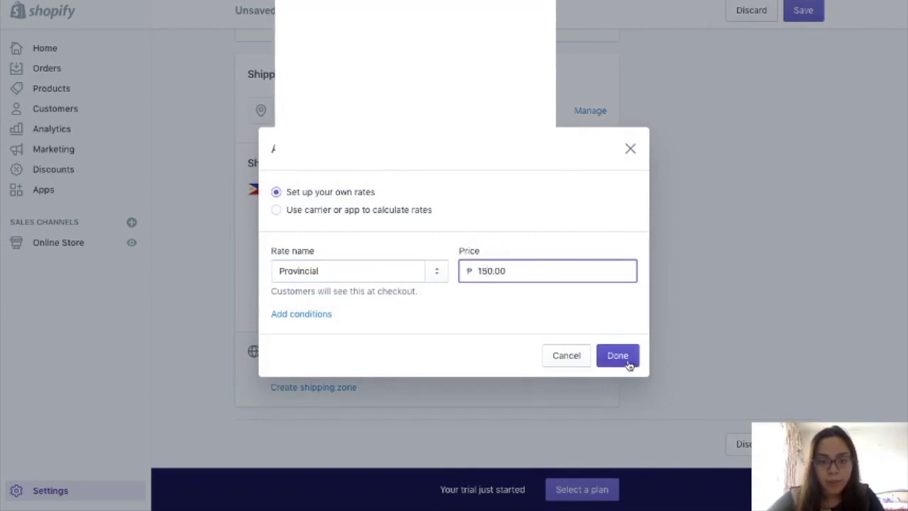
{"action": "left_click", "coordinate": [629, 365]}
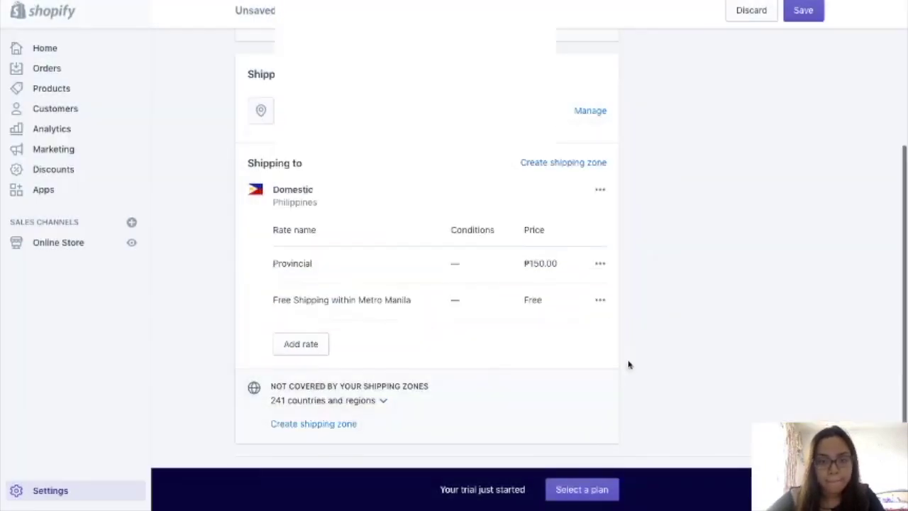
- Start a third Domestic rate with its condition based on order price
{"action": "left_click", "coordinate": [310, 346]}
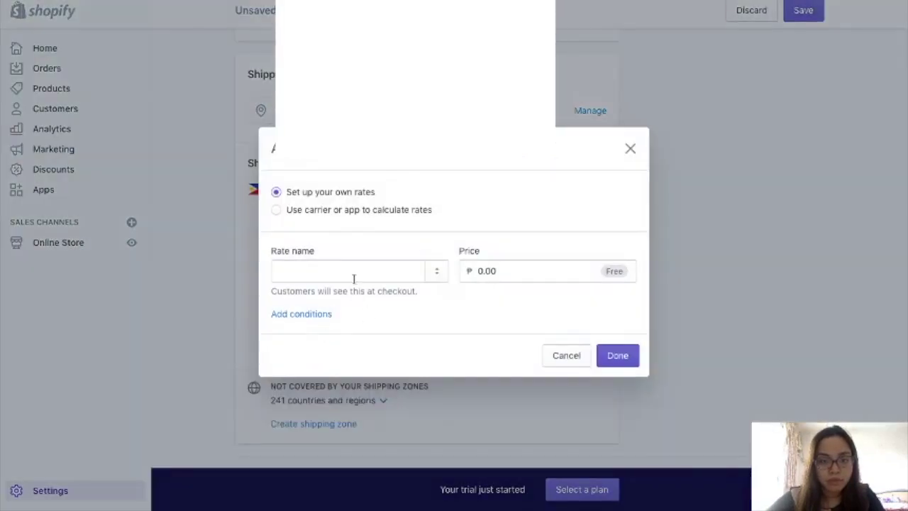
{"action": "left_click", "coordinate": [324, 316]}
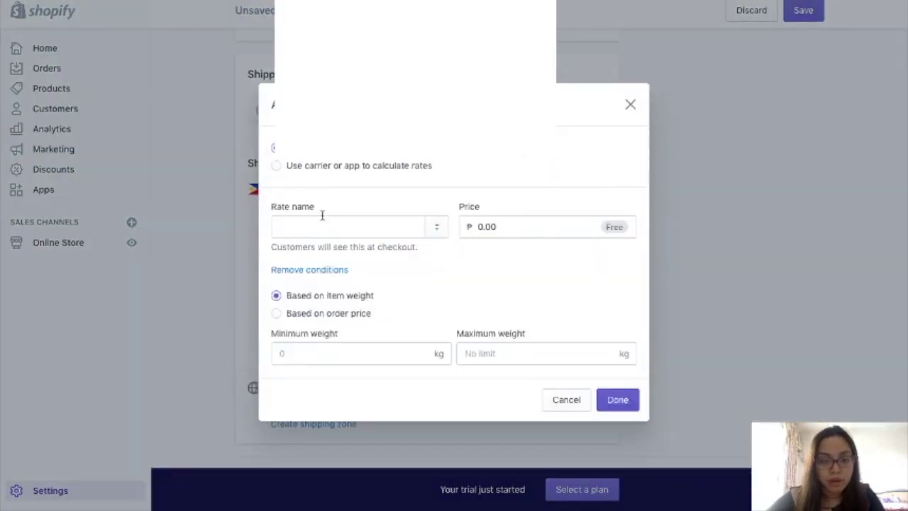
{"action": "left_click", "coordinate": [301, 221]}
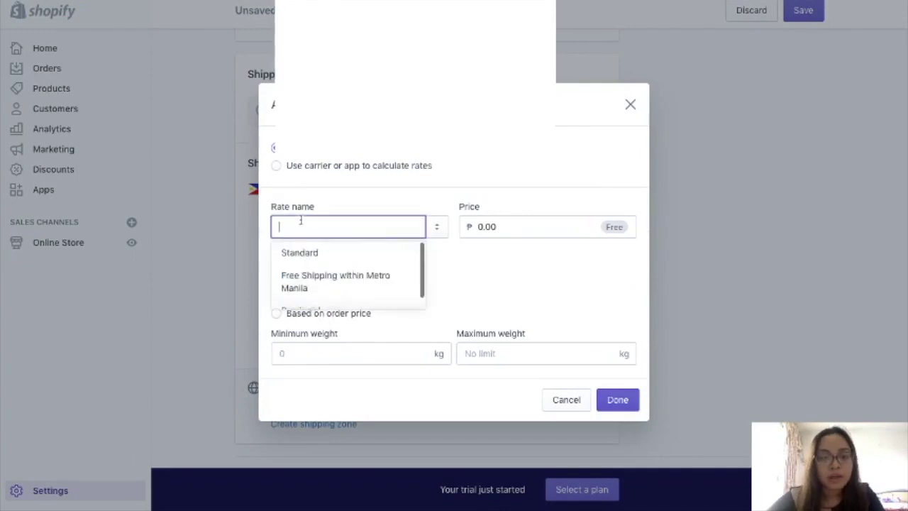
{"action": "left_click", "coordinate": [487, 270]}
{"action": "left_click", "coordinate": [298, 226]}
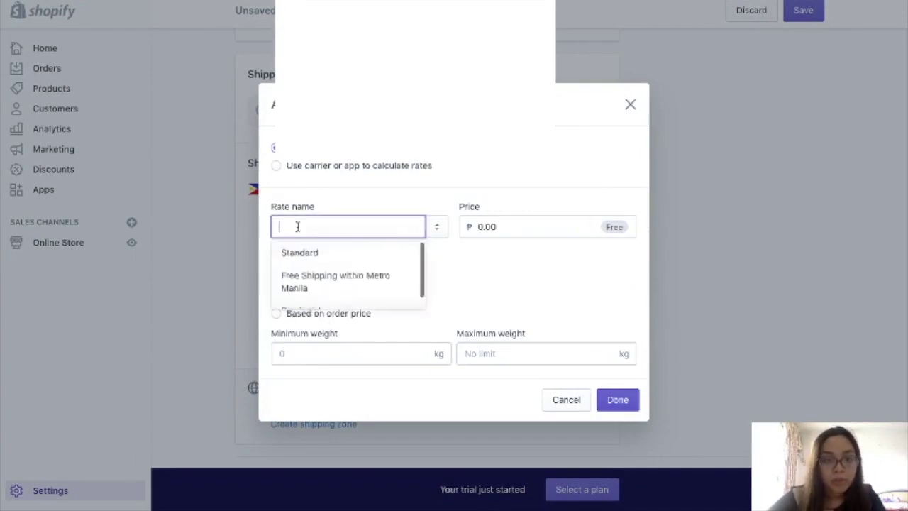
{"action": "left_click", "coordinate": [531, 283]}
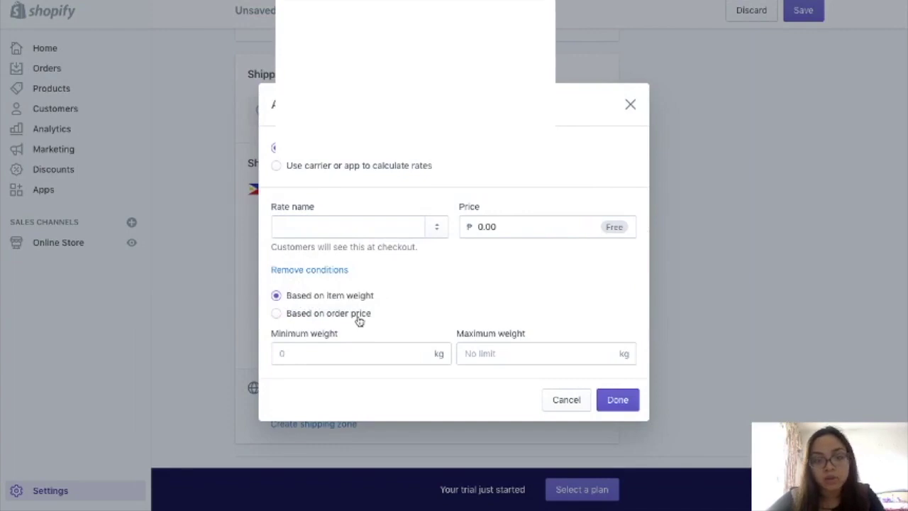
{"action": "left_click", "coordinate": [360, 317]}
{"action": "left_click", "coordinate": [360, 228]}
{"action": "left_click", "coordinate": [523, 294]}
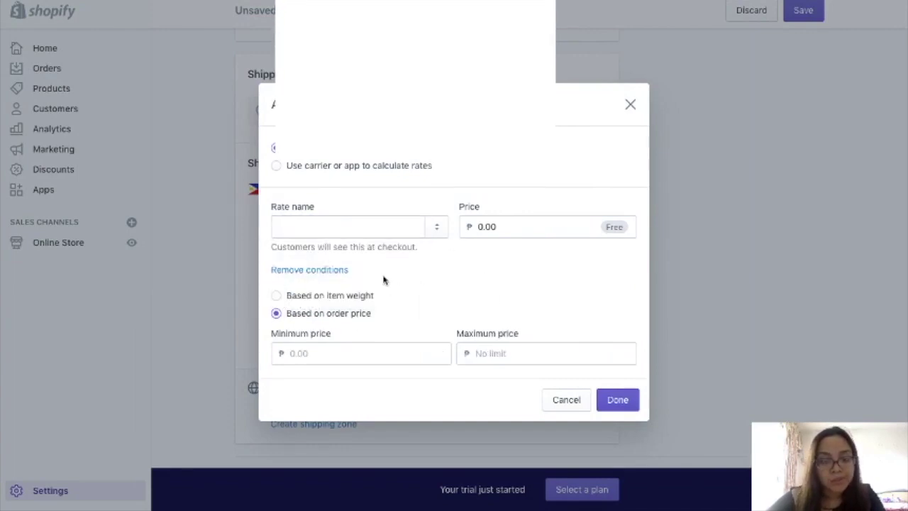
- Name the rate 'Free Shipping' with a 1000.00 minimum order price and save it
{"action": "left_click", "coordinate": [382, 229]}
{"action": "type", "text": "Free Shipping"}
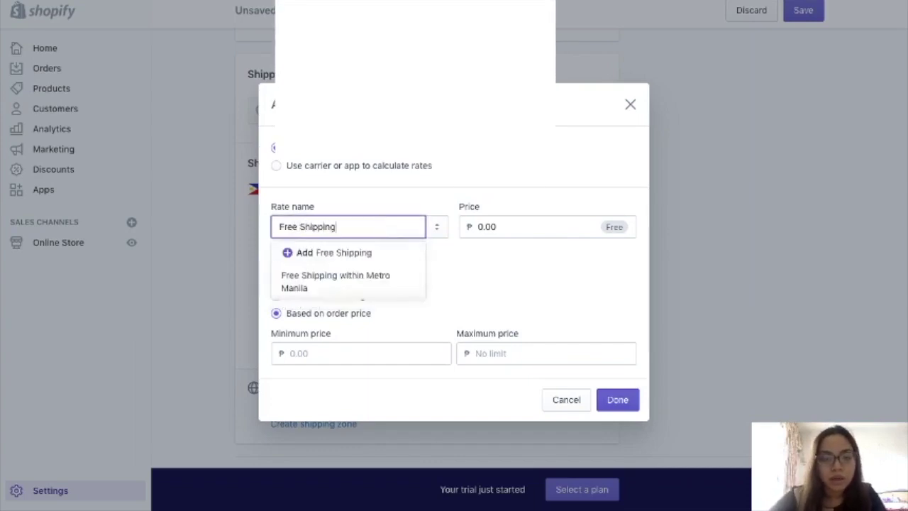
{"action": "key", "text": "Tab"}
{"action": "key", "text": "Tab"}
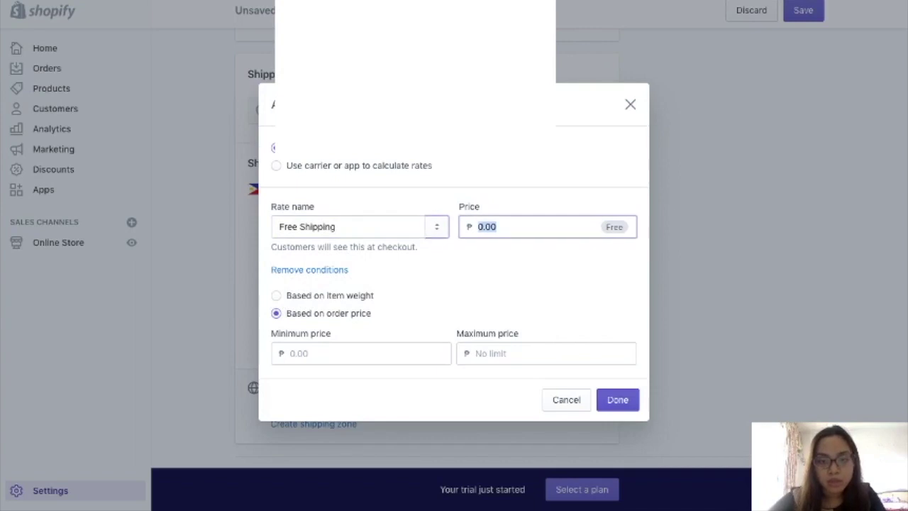
{"action": "left_click", "coordinate": [294, 354]}
{"action": "type", "text": "1000.00"}
{"action": "left_click", "coordinate": [616, 399]}
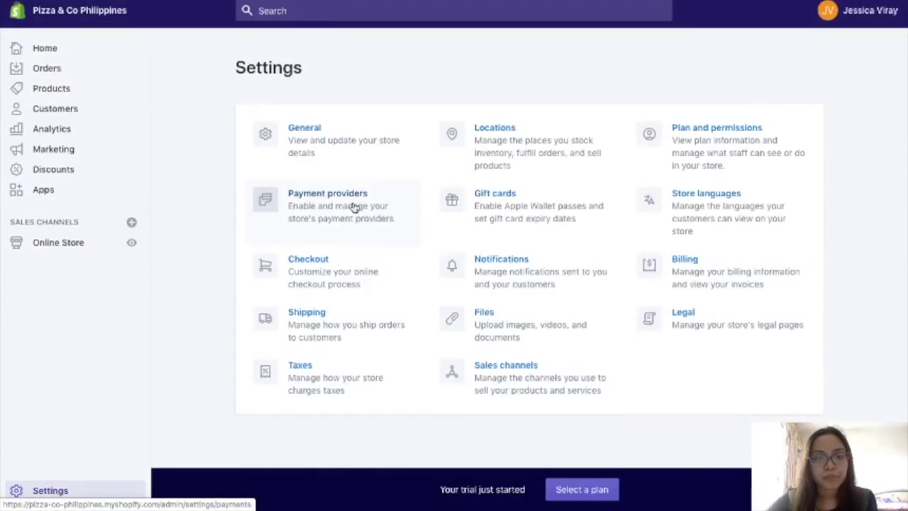
- Open Payment providers and review PayPal, Manual payment methods and Payment capture sections
{"action": "left_click", "coordinate": [354, 207]}
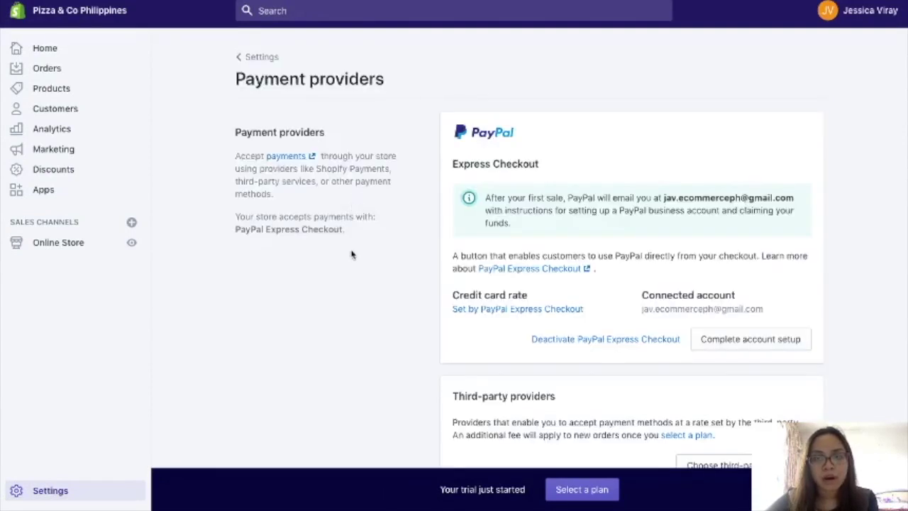
{"action": "scroll", "coordinate": [350, 266], "scroll_direction": "down", "scroll_amount": 1}
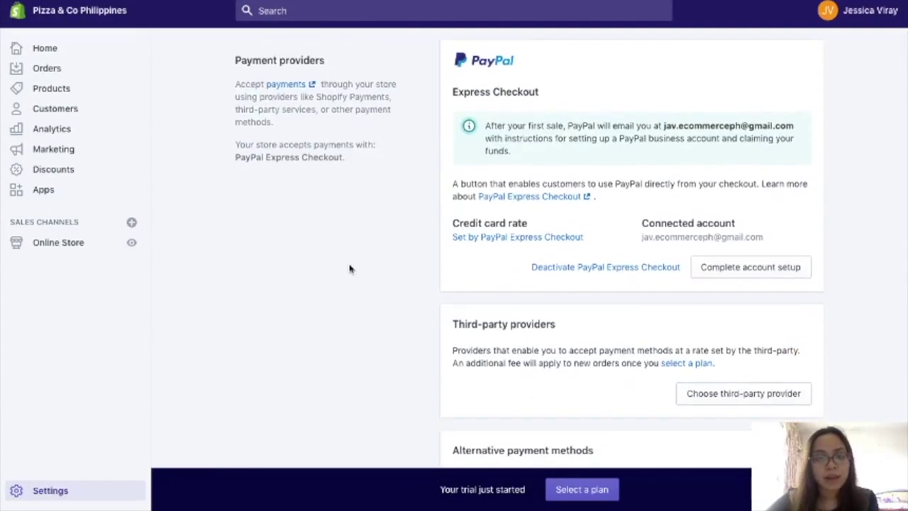
{"action": "scroll", "coordinate": [350, 268], "scroll_direction": "down", "scroll_amount": 2}
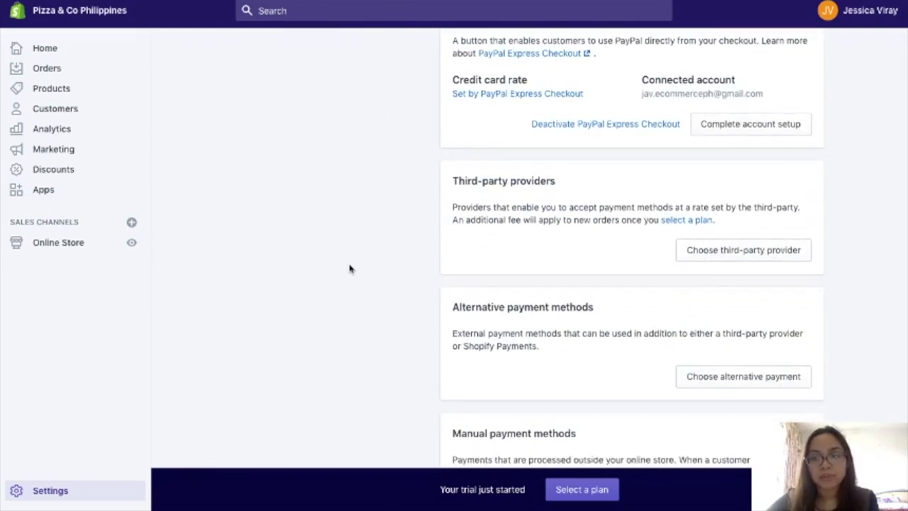
{"action": "scroll", "coordinate": [350, 269], "scroll_direction": "down", "scroll_amount": 3}
{"action": "scroll", "coordinate": [350, 268], "scroll_direction": "down", "scroll_amount": 2}
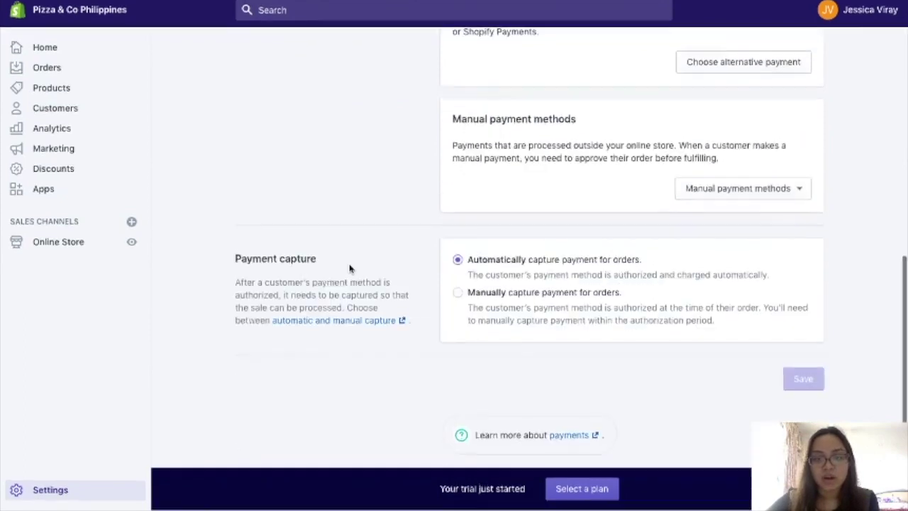
{"action": "scroll", "coordinate": [349, 268], "scroll_direction": "up", "scroll_amount": 3}
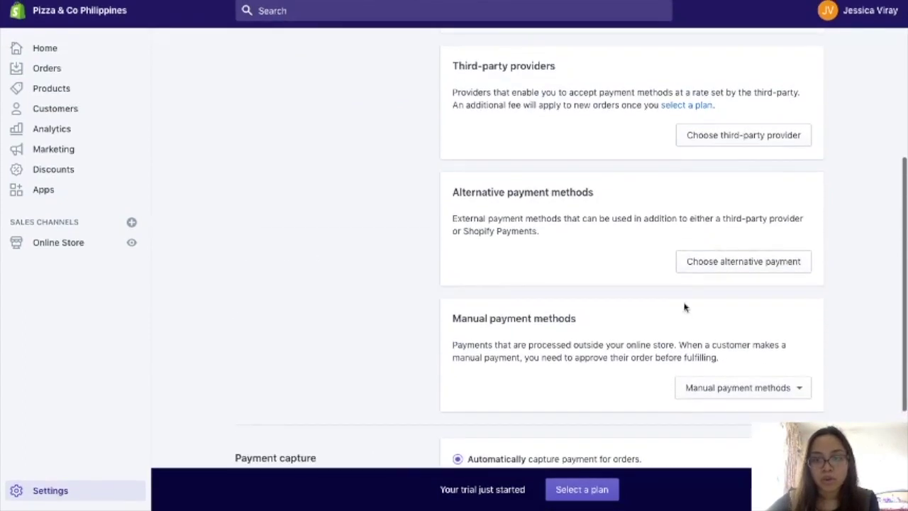
{"action": "scroll", "coordinate": [596, 347], "scroll_direction": "up", "scroll_amount": 1}
{"action": "scroll", "coordinate": [596, 347], "scroll_direction": "down", "scroll_amount": 5}
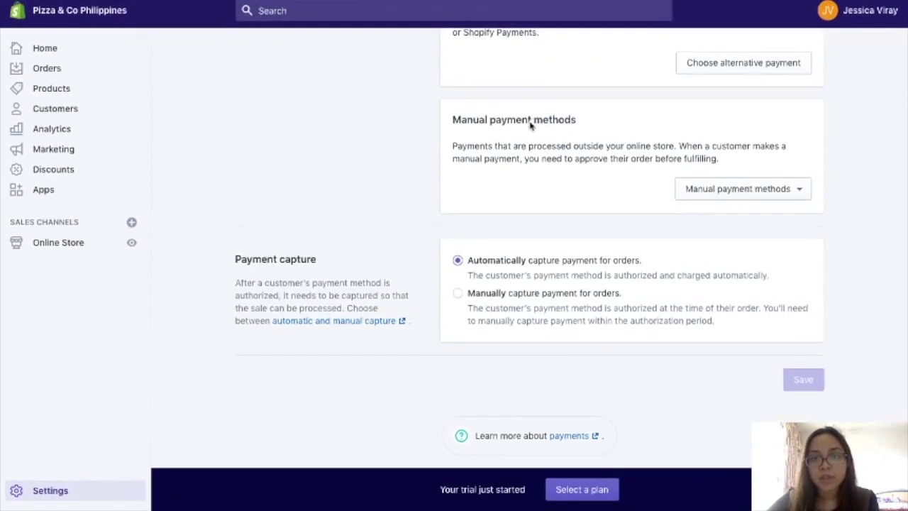
- Choose Bank Deposit as a manual method and list BPI and BDO in its details
{"action": "left_click", "coordinate": [707, 196]}
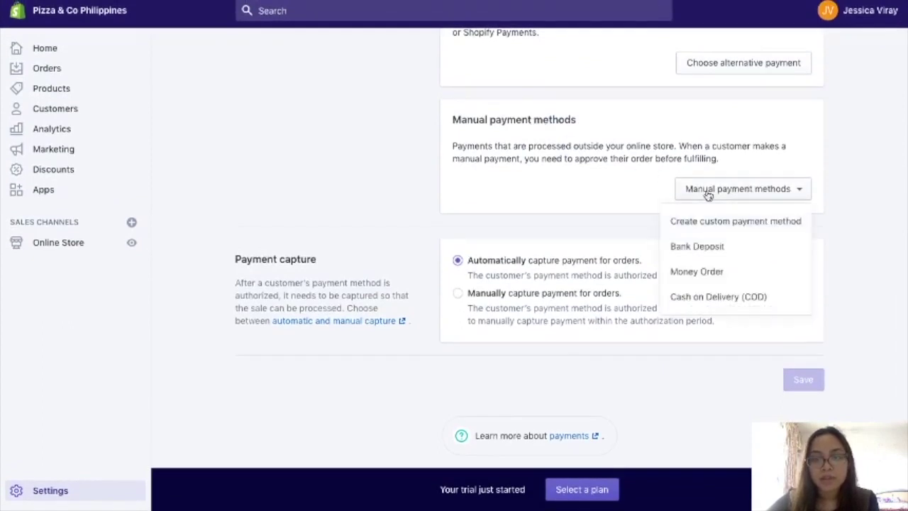
{"action": "left_click", "coordinate": [709, 246]}
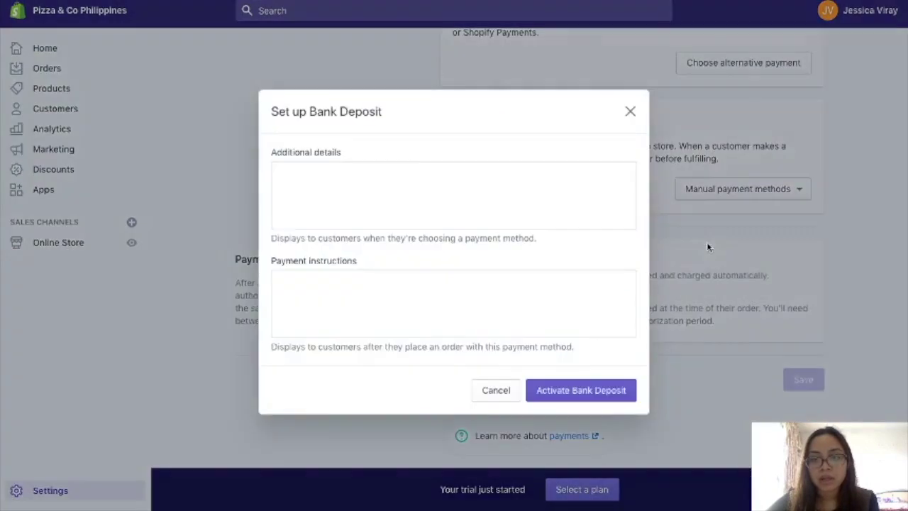
{"action": "left_click", "coordinate": [558, 181]}
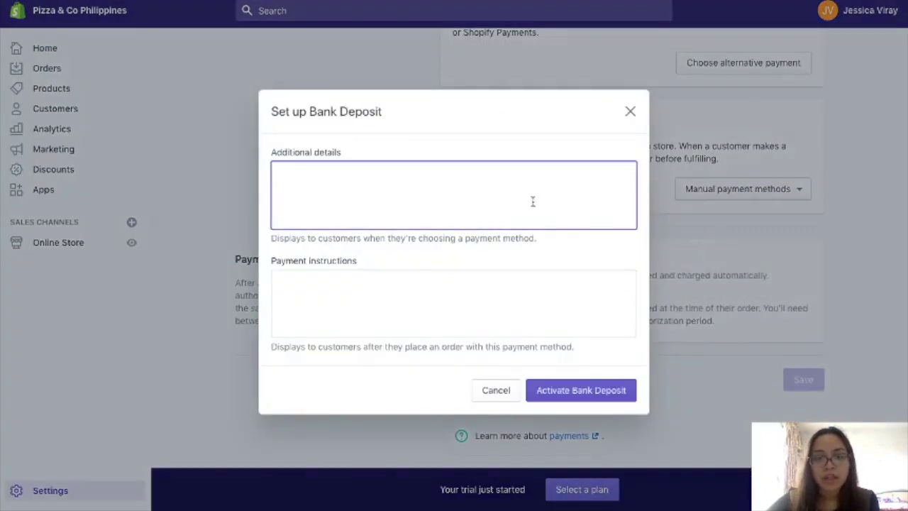
{"action": "type", "text": "B"}
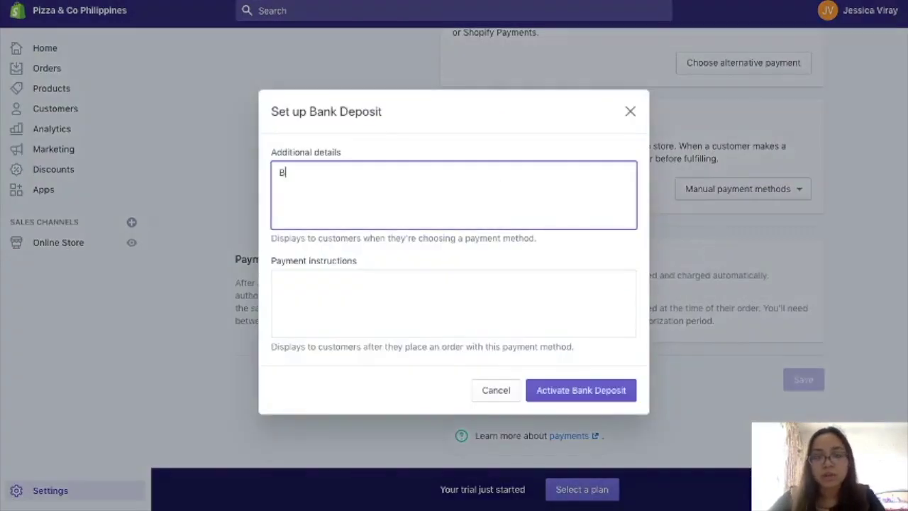
{"action": "type", "text": "PI BDO"}
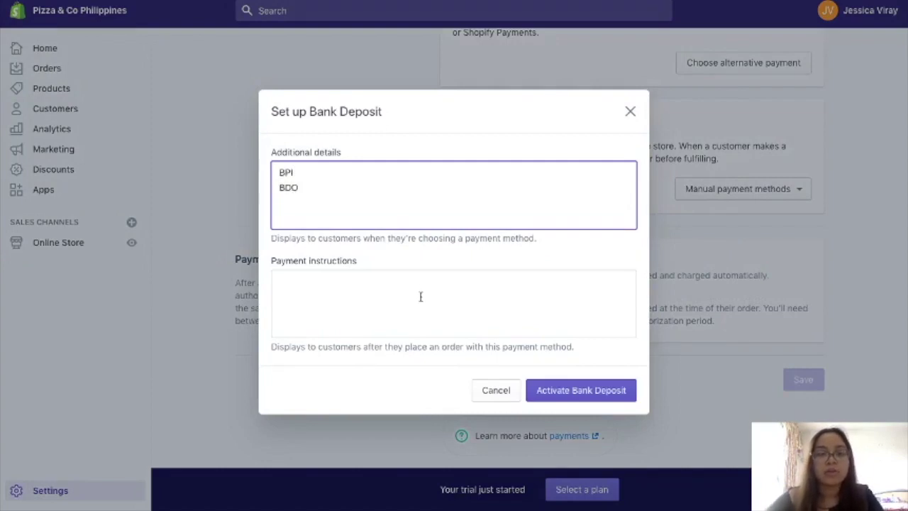
- Add instructions to send payment proof to the store's e-mail and phone, then activate Bank Deposit
{"action": "left_click", "coordinate": [421, 296]}
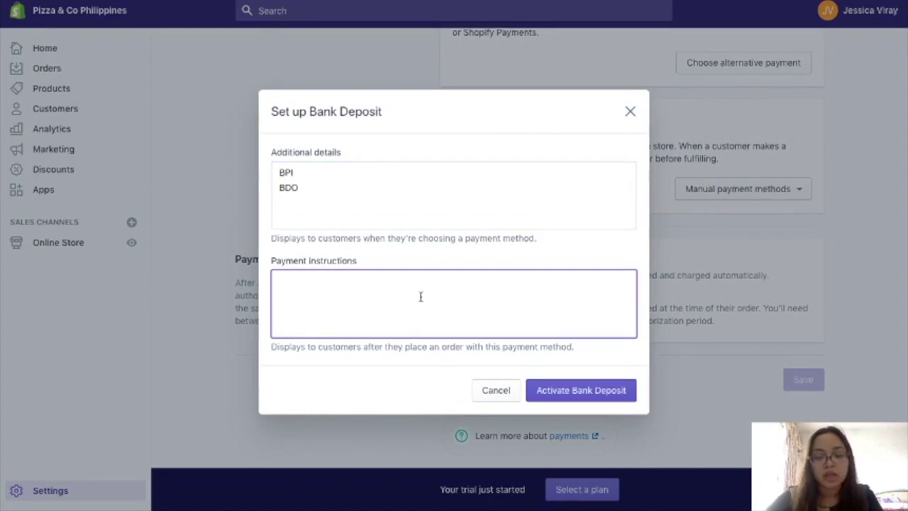
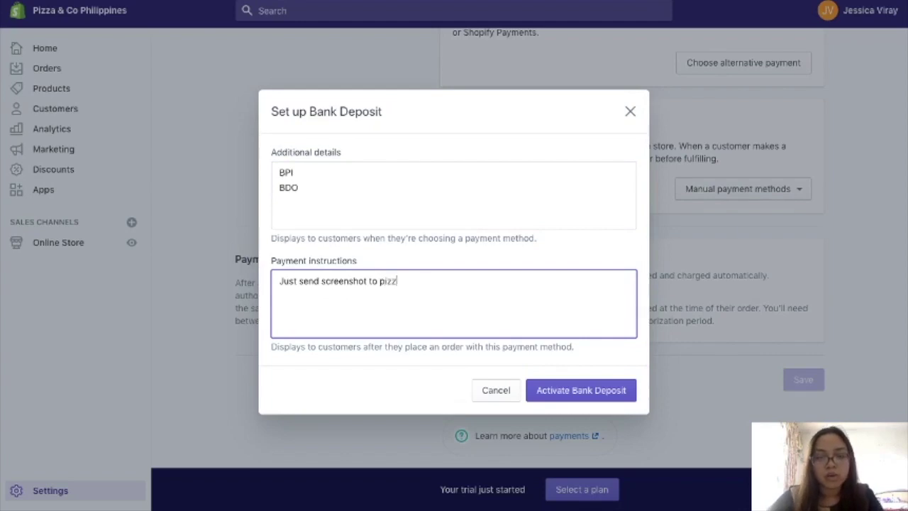
{"action": "key", "text": "Return"}
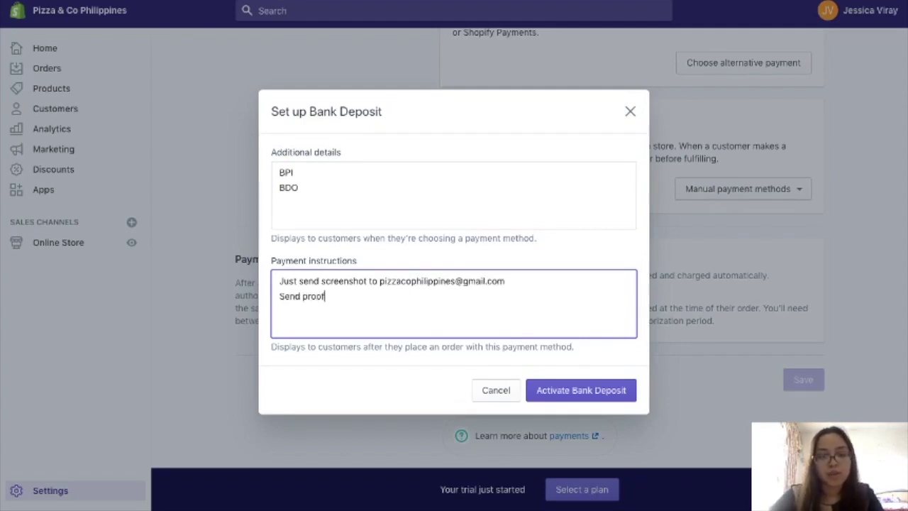
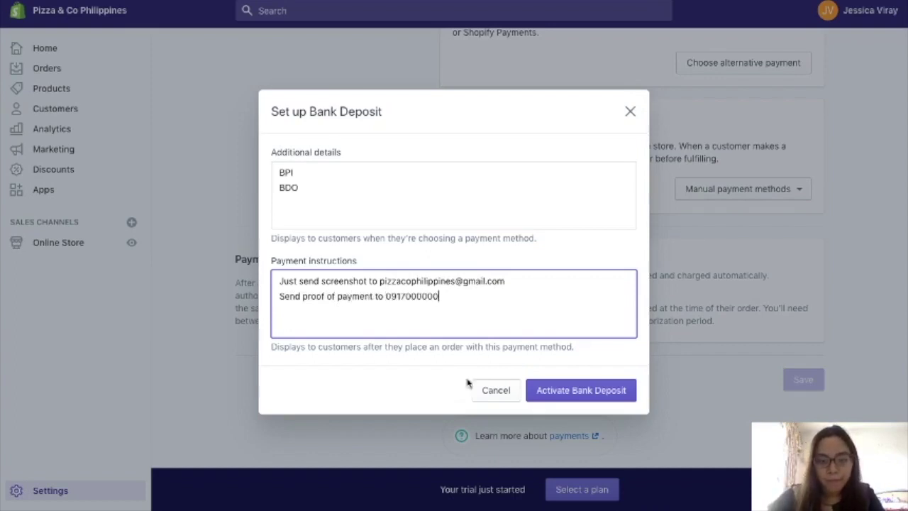
{"action": "left_click", "coordinate": [562, 389]}
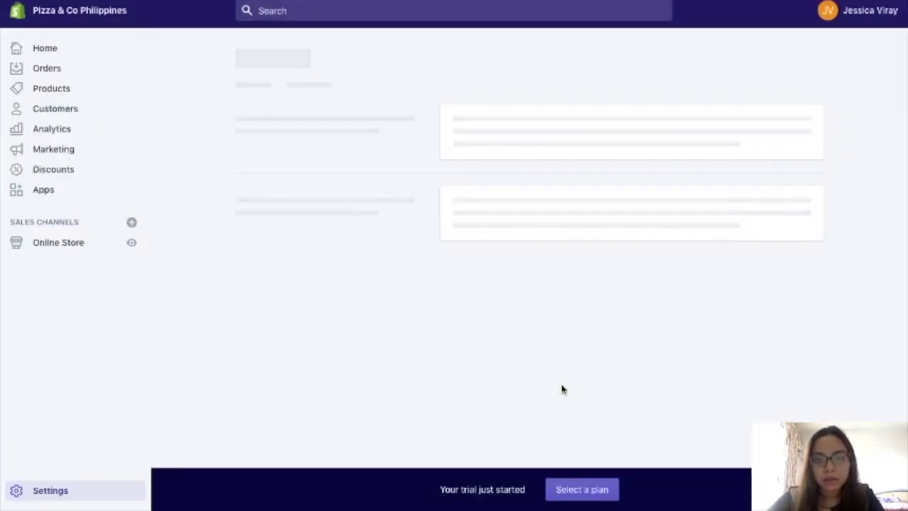
{"action": "scroll", "coordinate": [561, 389], "scroll_direction": "down", "scroll_amount": 3}
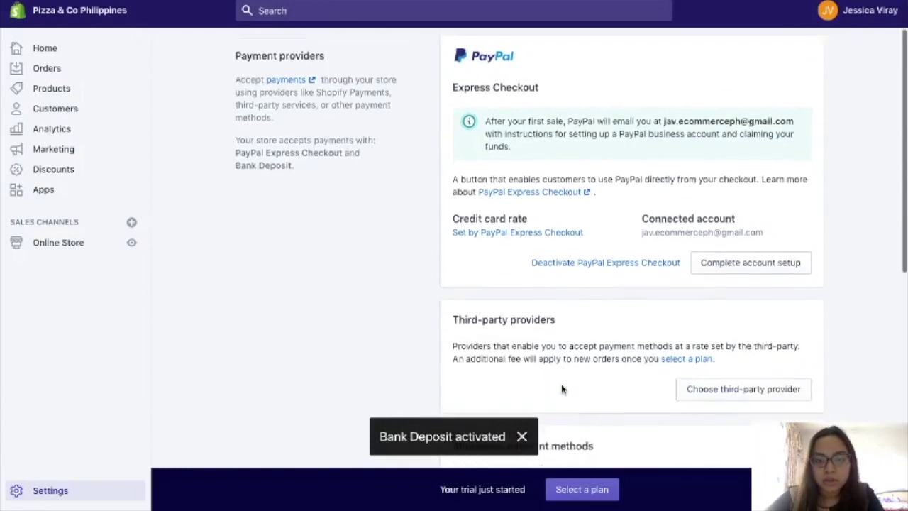
{"action": "scroll", "coordinate": [516, 423], "scroll_direction": "down", "scroll_amount": 10}
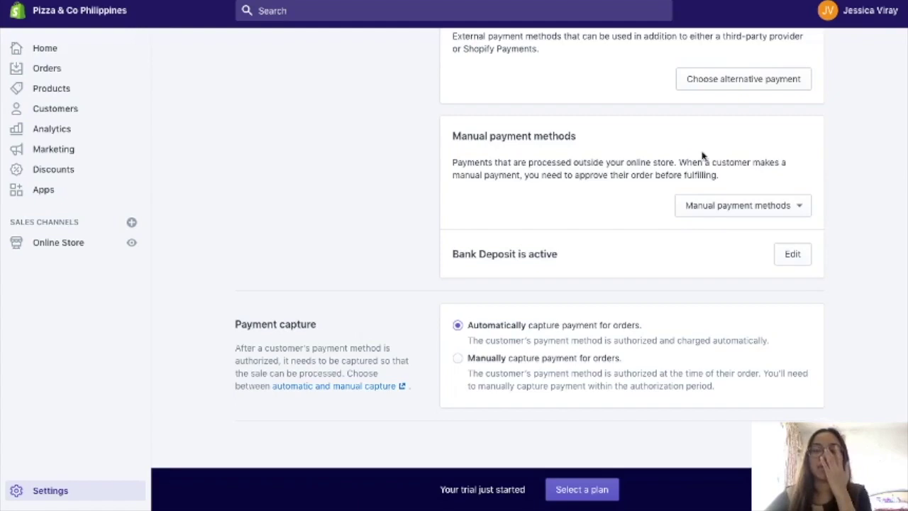
- Choose Cash on Delivery (COD) and enter the additional details 'Payment through Lalamove Pabili'
{"action": "left_click", "coordinate": [734, 209]}
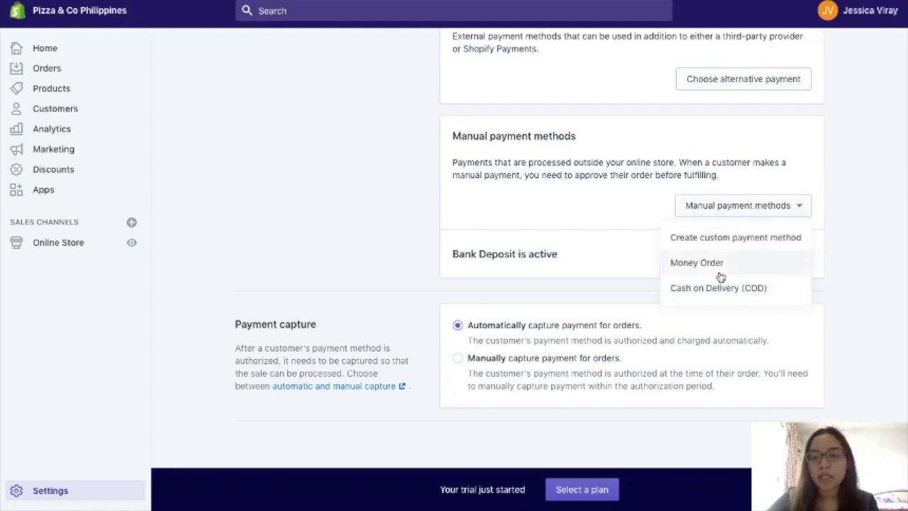
{"action": "left_click", "coordinate": [721, 291]}
{"action": "left_click", "coordinate": [563, 174]}
{"action": "type", "text": "Payment Ex"}
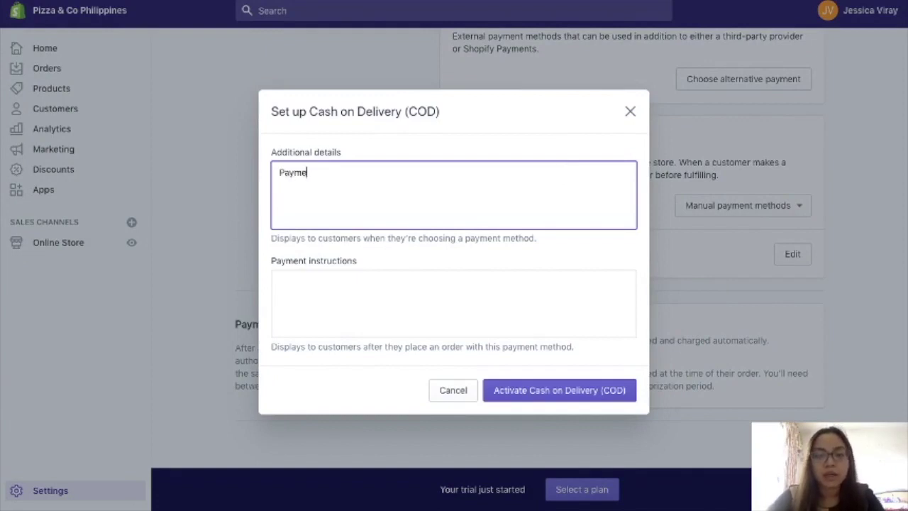
{"action": "key", "text": "BackSpace"}
{"action": "key", "text": "BackSpace"}
{"action": "type", "text": "hhrough"}
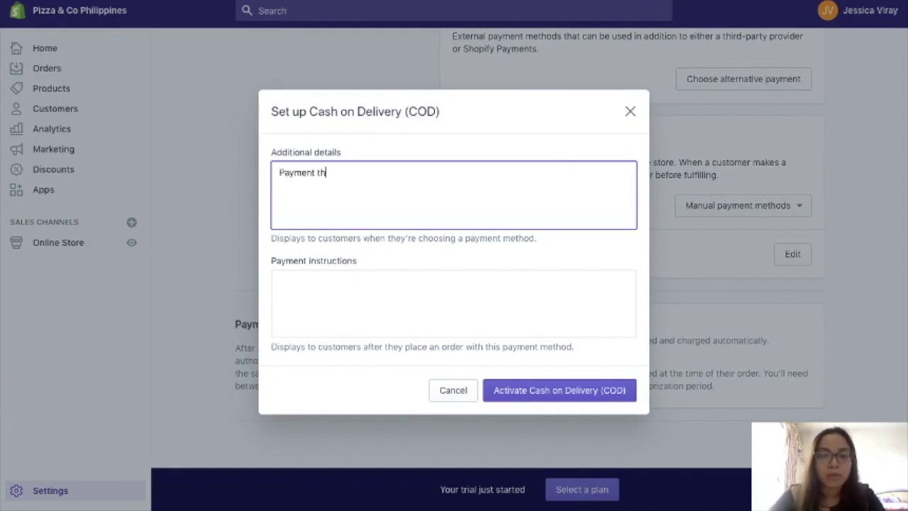
{"action": "key", "text": "BackSpace"}
{"action": "type", "text": "gh Lalamove Pabili"}
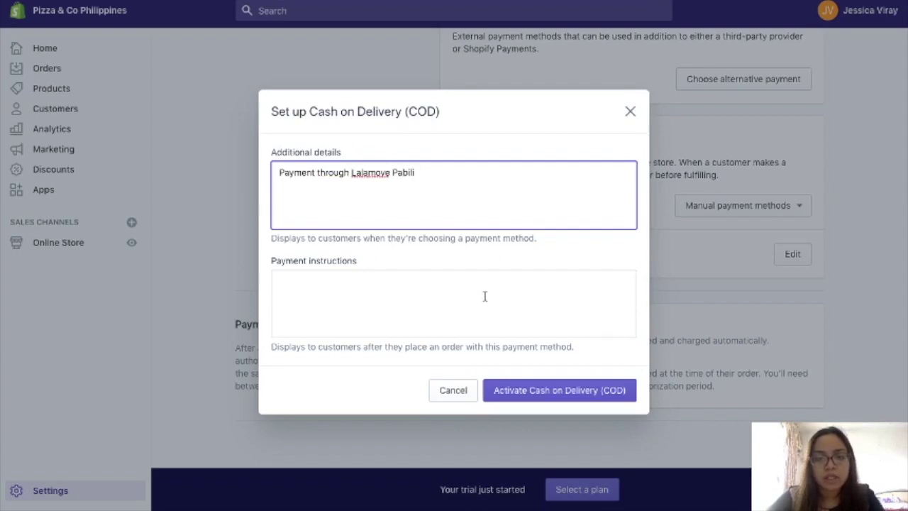
- Add the payment instructions 'Please give exact amount to the rider' and activate COD
{"action": "left_click", "coordinate": [484, 296]}
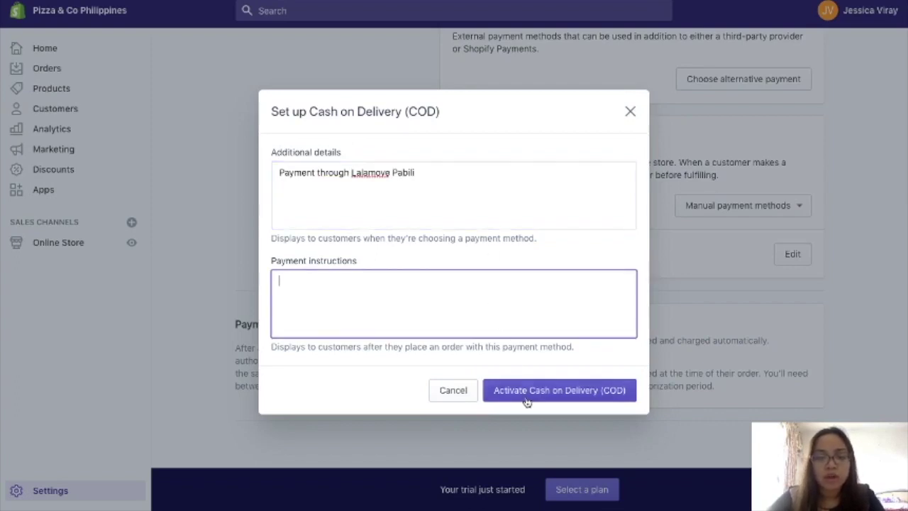
{"action": "type", "text": "Please give exact"}
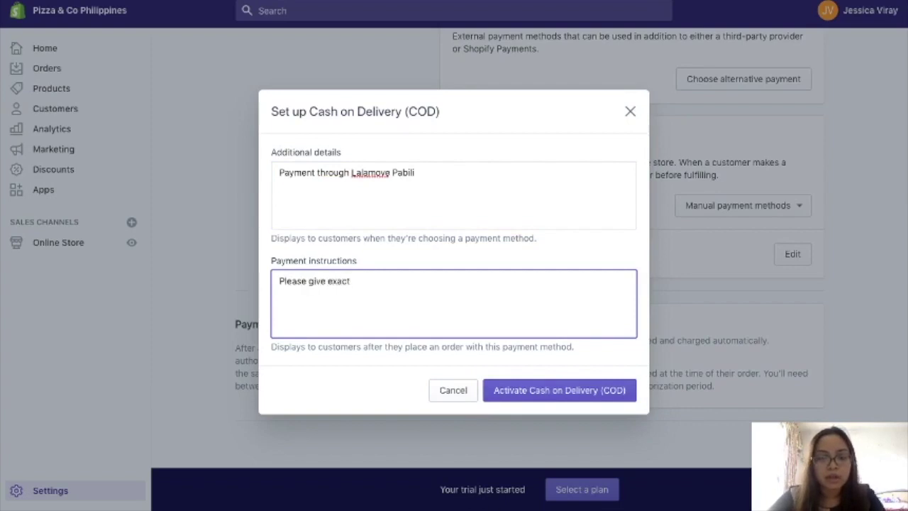
{"action": "key", "text": "BackSpace"}
{"action": "key", "text": "BackSpace"}
{"action": "type", "text": "ct"}
{"action": "key", "text": "BackSpace"}
{"action": "key", "text": "BackSpace"}
{"action": "type", "text": "ct amount to the rider"}
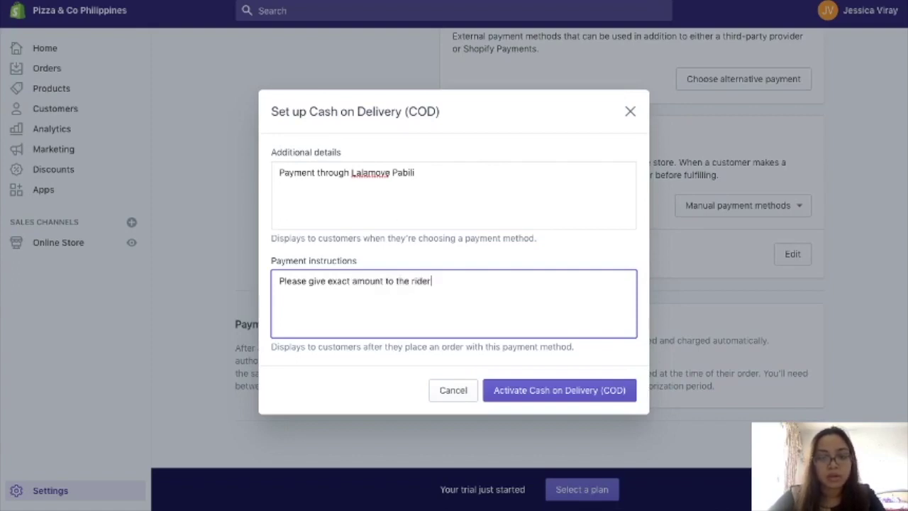
{"action": "left_click", "coordinate": [528, 391]}
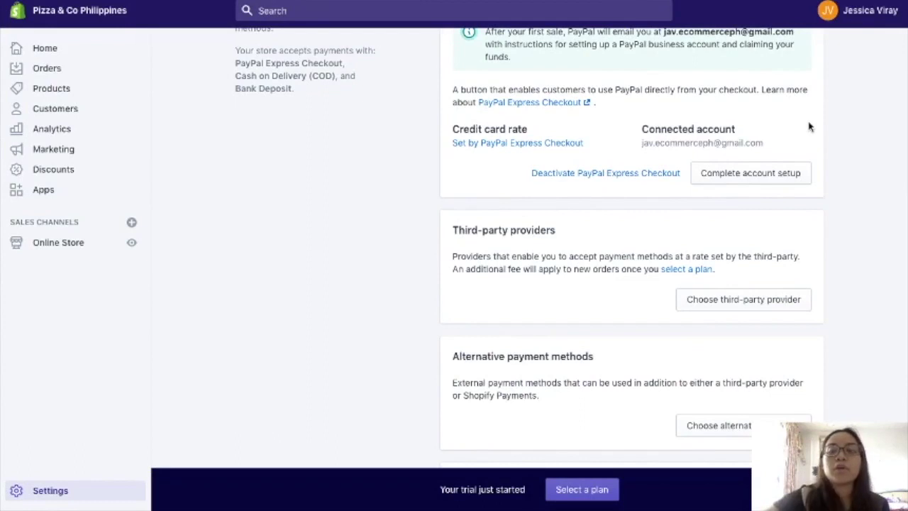
{"action": "scroll", "coordinate": [785, 51], "scroll_direction": "down", "scroll_amount": 1}
{"action": "scroll", "coordinate": [787, 56], "scroll_direction": "up", "scroll_amount": 4}
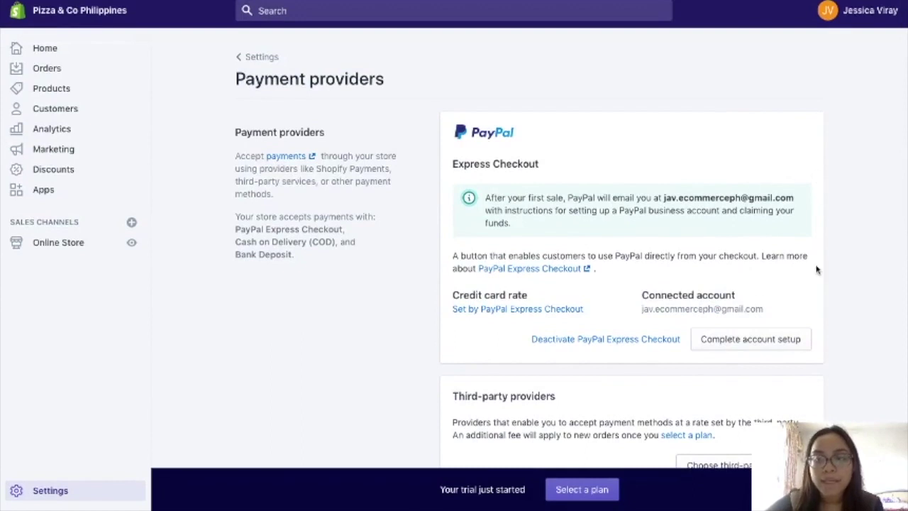
{"action": "scroll", "coordinate": [832, 250], "scroll_direction": "down", "scroll_amount": 3}
{"action": "scroll", "coordinate": [832, 249], "scroll_direction": "down", "scroll_amount": 2}
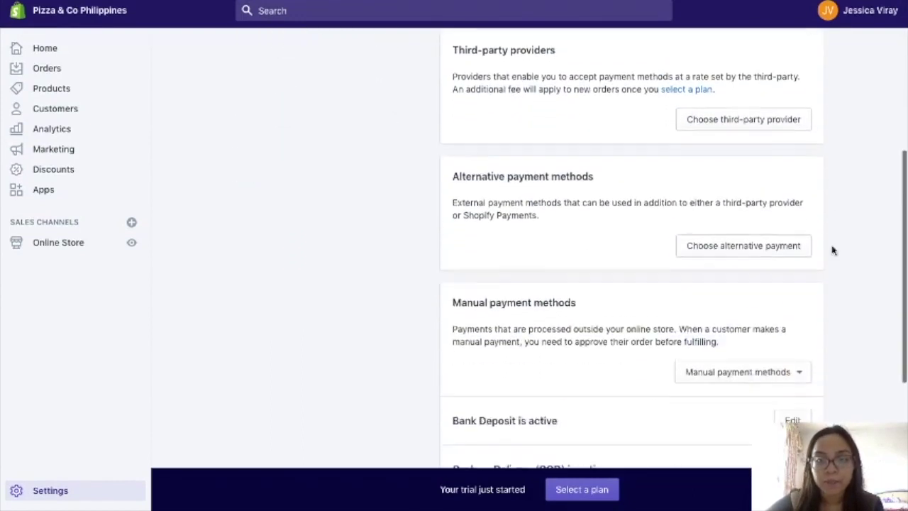
{"action": "left_click", "coordinate": [792, 239]}
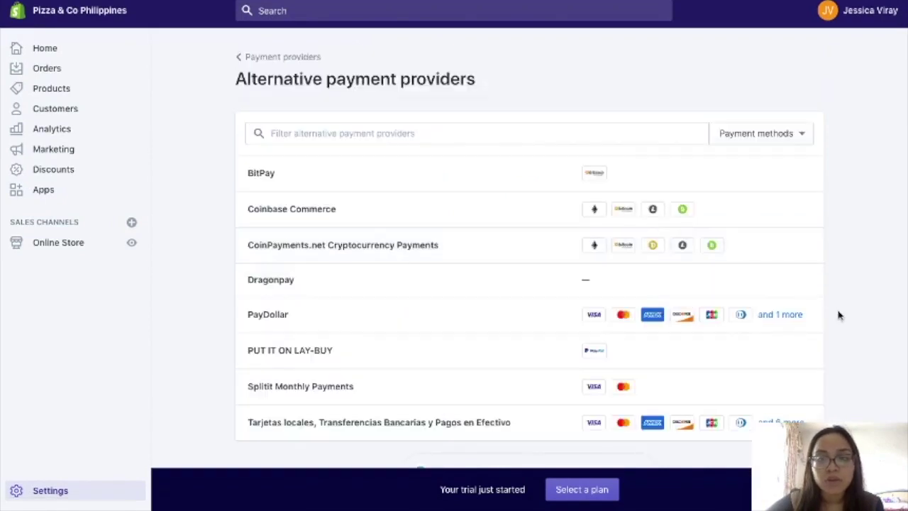
{"action": "scroll", "coordinate": [880, 324], "scroll_direction": "down", "scroll_amount": 1}
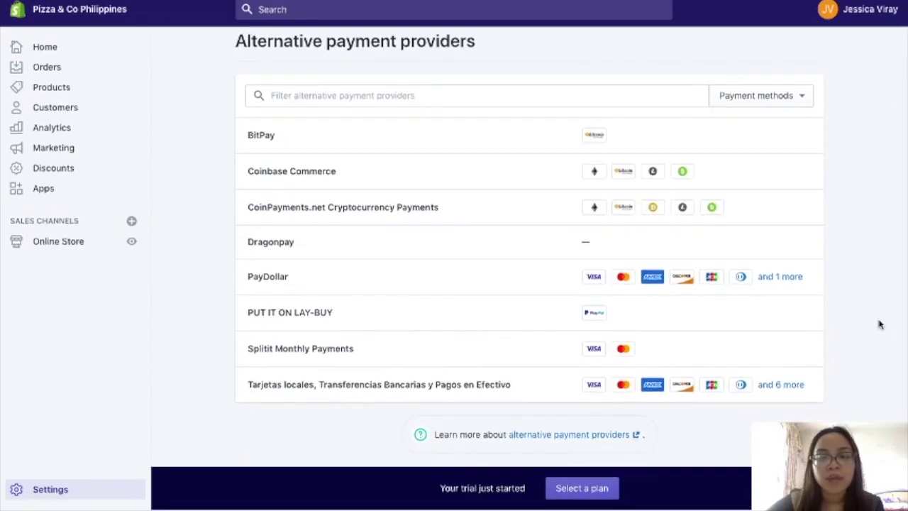
{"action": "scroll", "coordinate": [880, 324], "scroll_direction": "up", "scroll_amount": 1}
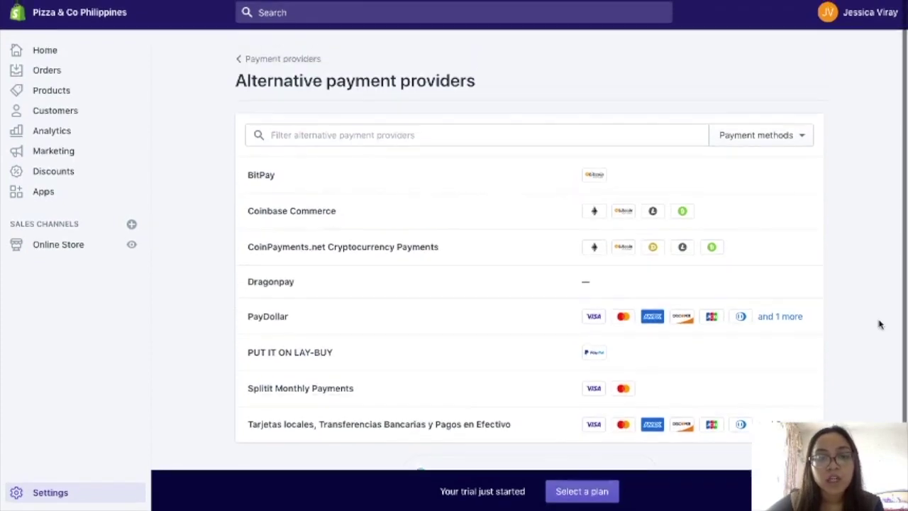
{"action": "left_click", "coordinate": [312, 58]}
{"action": "scroll", "coordinate": [438, 419], "scroll_direction": "down", "scroll_amount": 10}
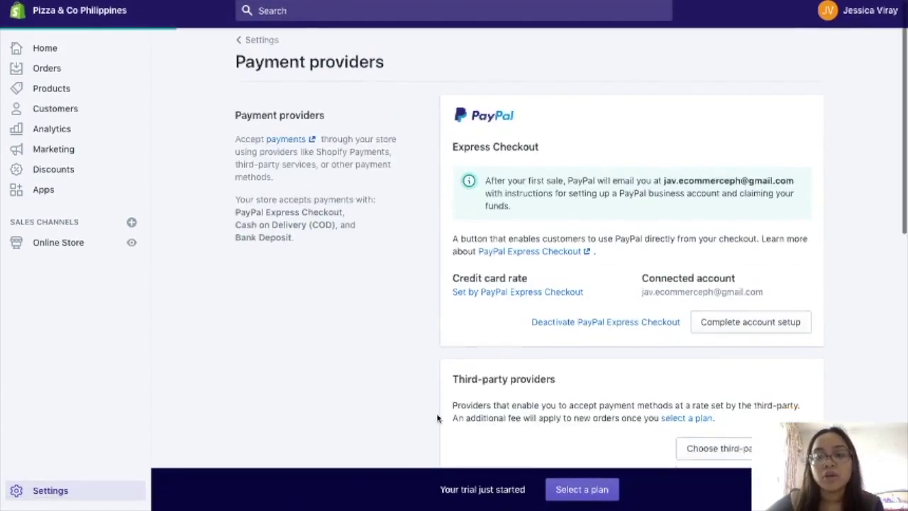
{"action": "scroll", "coordinate": [444, 390], "scroll_direction": "down", "scroll_amount": 2}
{"action": "scroll", "coordinate": [672, 256], "scroll_direction": "up", "scroll_amount": 2}
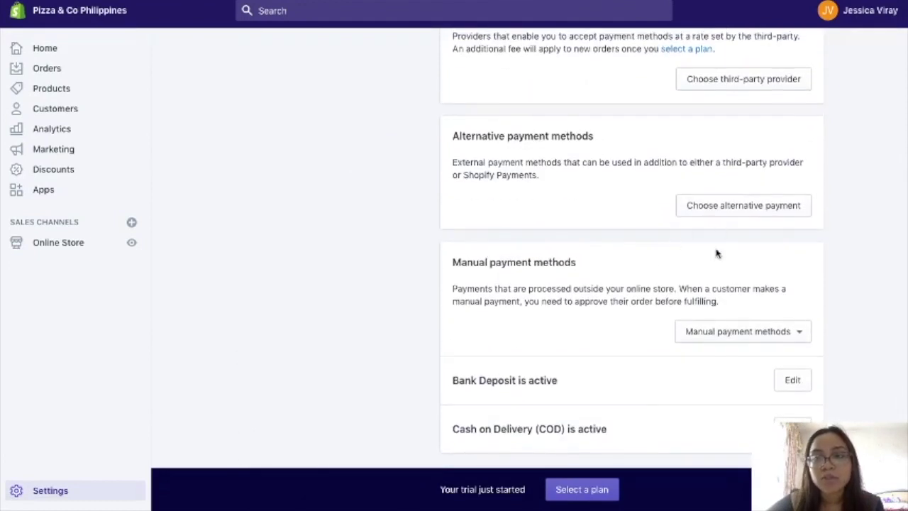
{"action": "scroll", "coordinate": [716, 254], "scroll_direction": "up", "scroll_amount": 1}
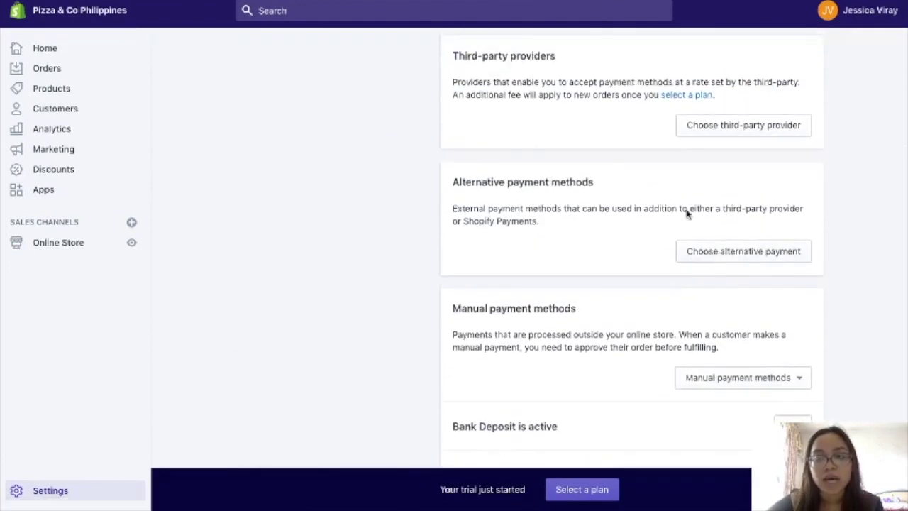
{"action": "scroll", "coordinate": [660, 276], "scroll_direction": "up", "scroll_amount": 2}
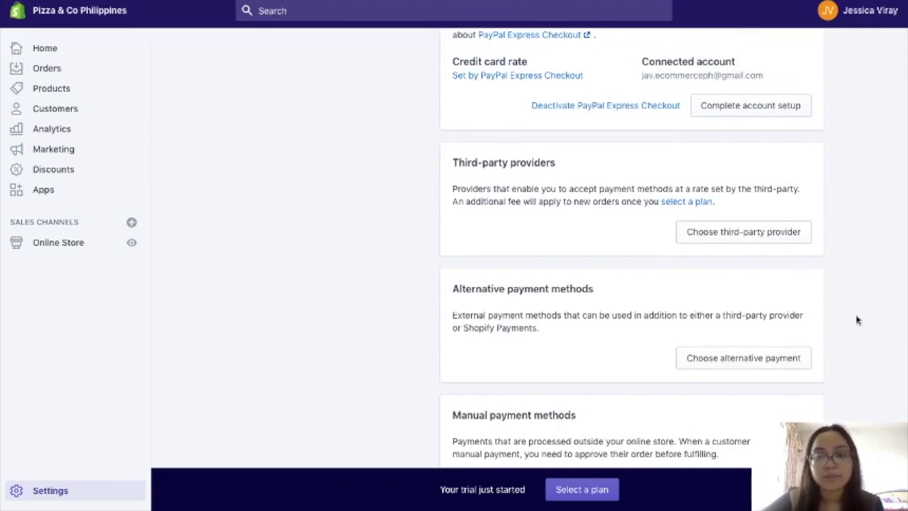
{"action": "scroll", "coordinate": [856, 321], "scroll_direction": "up", "scroll_amount": 1}
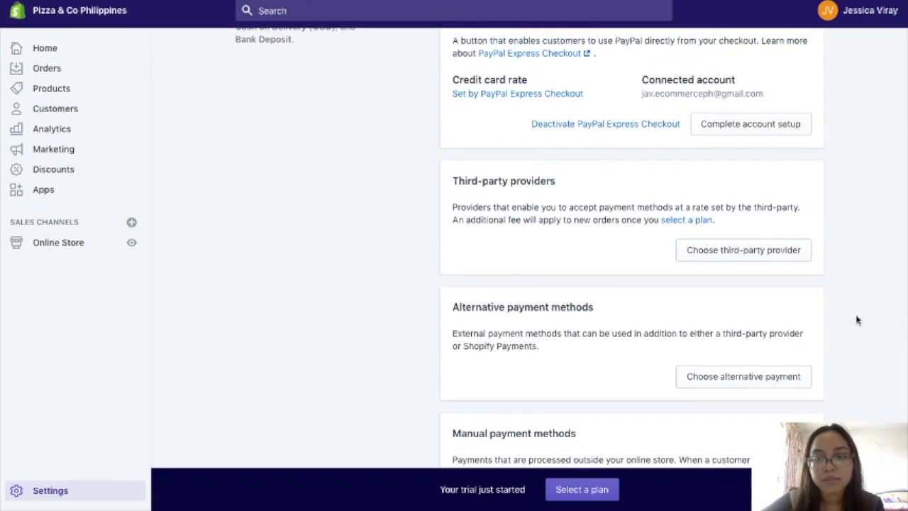
{"action": "scroll", "coordinate": [857, 320], "scroll_direction": "down", "scroll_amount": 5}
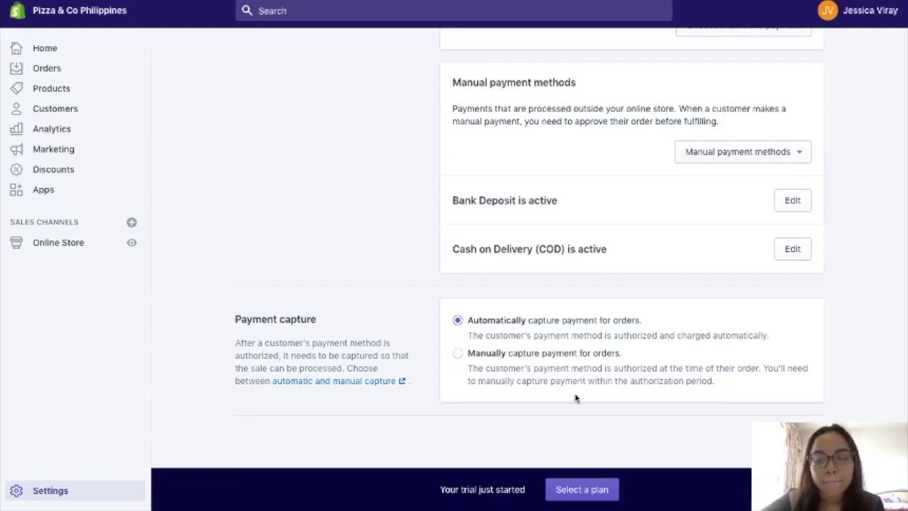
{"action": "scroll", "coordinate": [576, 396], "scroll_direction": "down", "scroll_amount": 2}
{"action": "scroll", "coordinate": [776, 379], "scroll_direction": "up", "scroll_amount": 10}
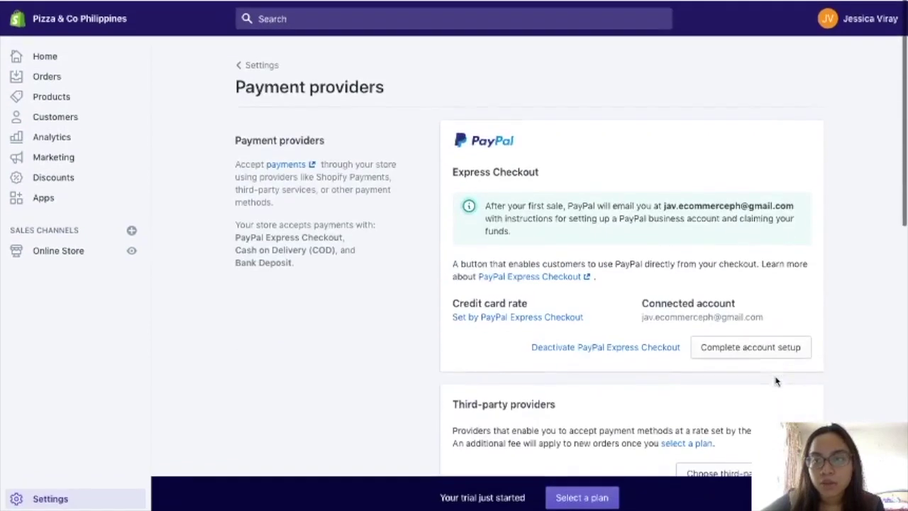
{"action": "scroll", "coordinate": [776, 379], "scroll_direction": "down", "scroll_amount": 8}
{"action": "scroll", "coordinate": [776, 381], "scroll_direction": "down", "scroll_amount": 4}
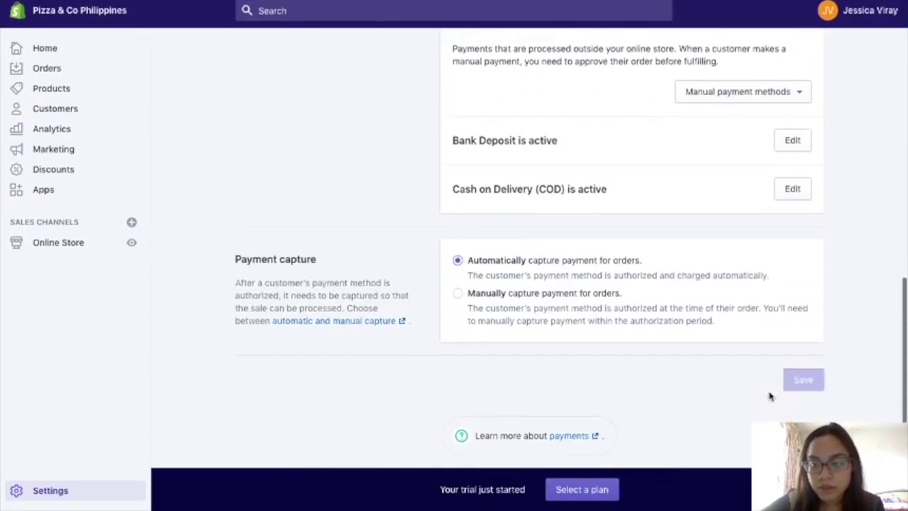
{"action": "scroll", "coordinate": [643, 210], "scroll_direction": "up", "scroll_amount": 10}
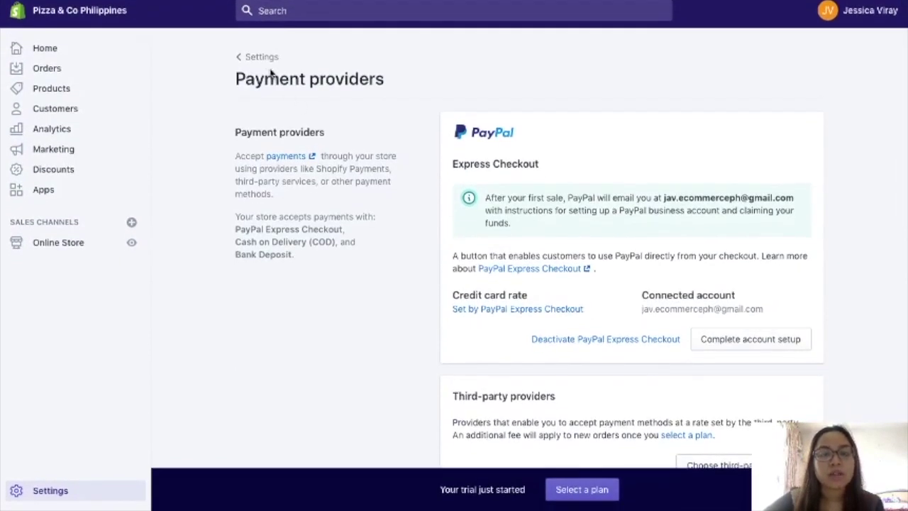
- Return to the main Settings page, briefly opening the online store preview
{"action": "left_click", "coordinate": [268, 61]}
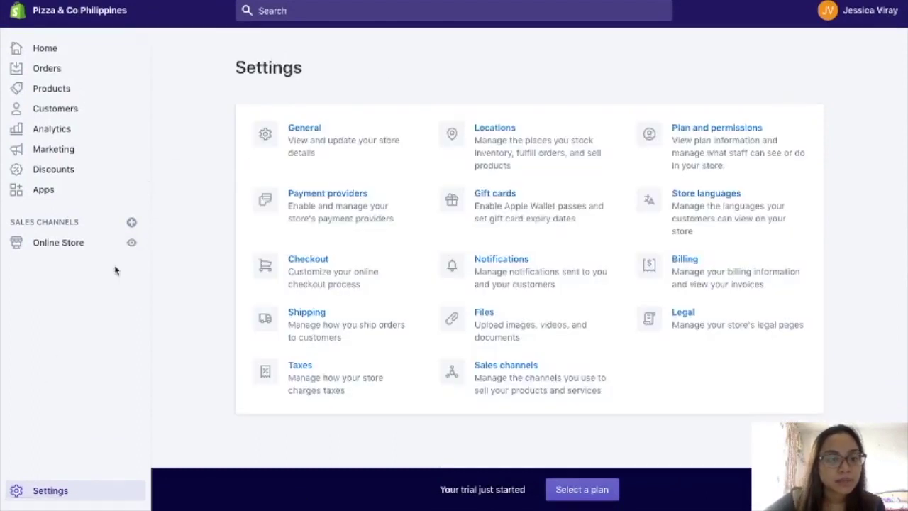
{"action": "left_click", "coordinate": [131, 245]}
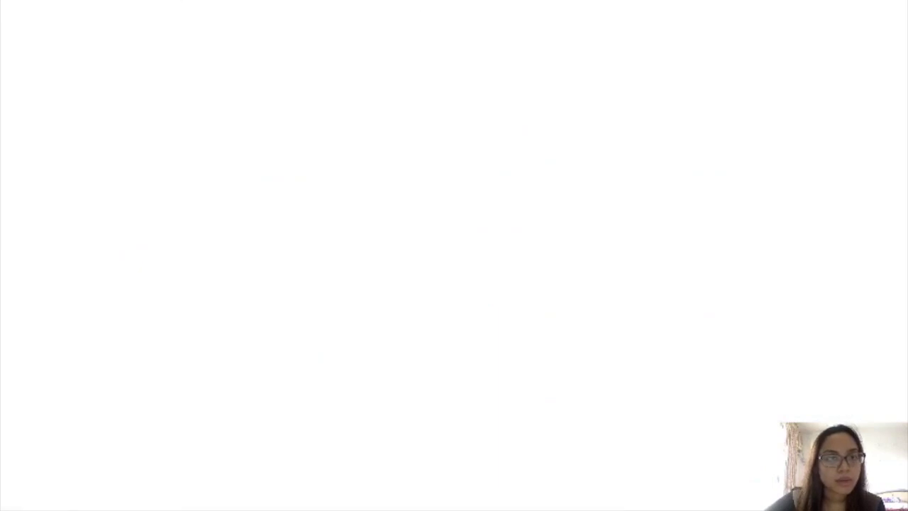
{"action": "left_click", "coordinate": [163, 1]}
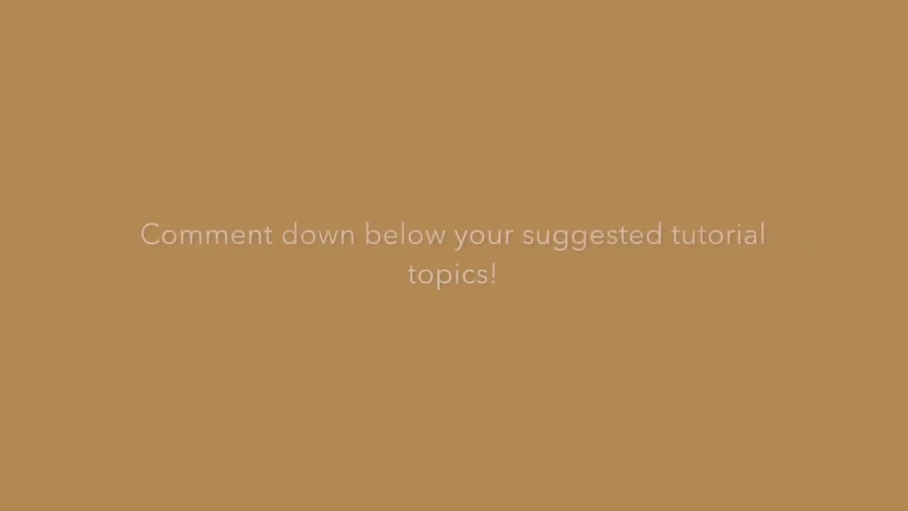